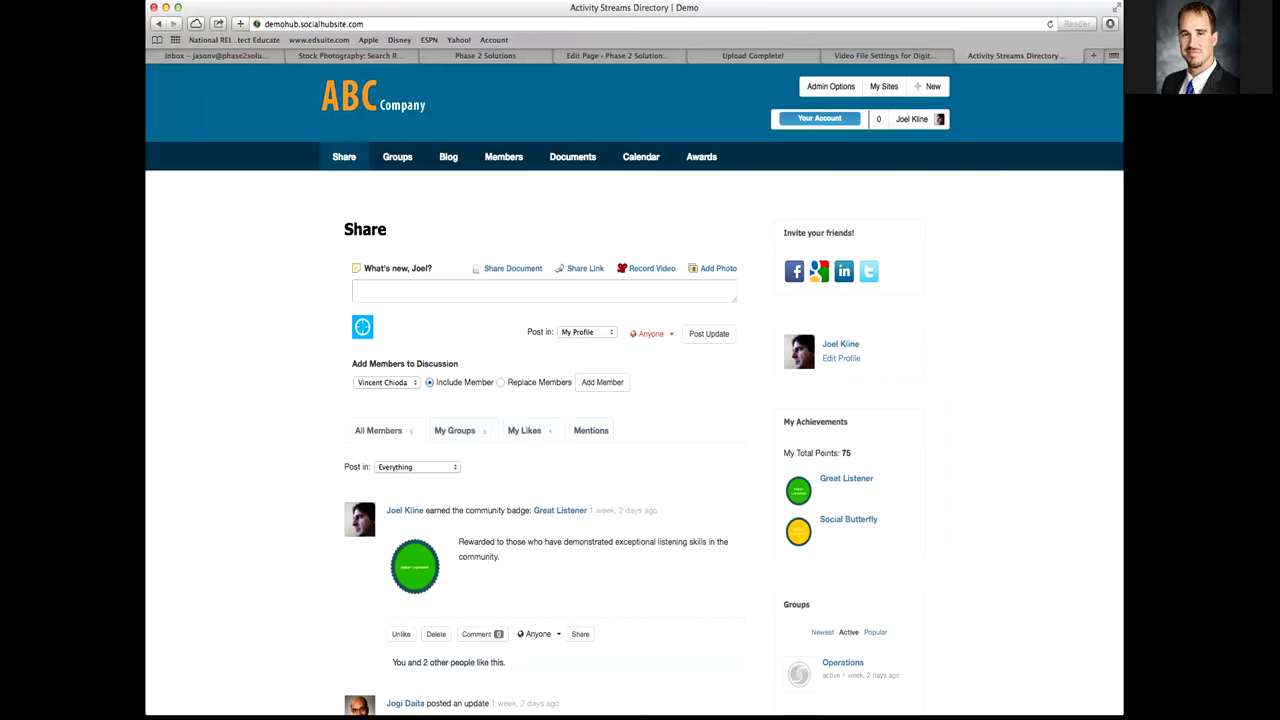
Examine the Share page's activity stream, including earned badges, member updates, comments and the group posts
{"action": "scroll", "coordinate": [634, 390], "scroll_direction": "down", "scroll_amount": 3}
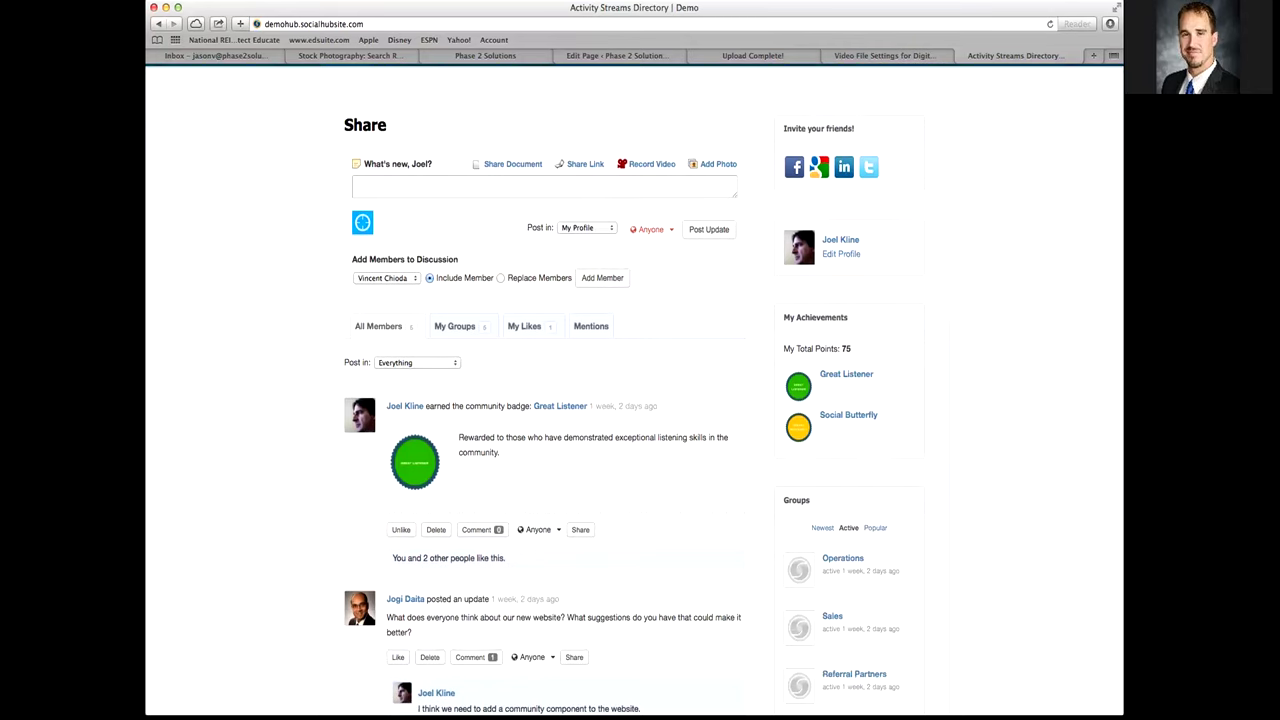
{"action": "scroll", "coordinate": [634, 390], "scroll_direction": "down", "scroll_amount": 3}
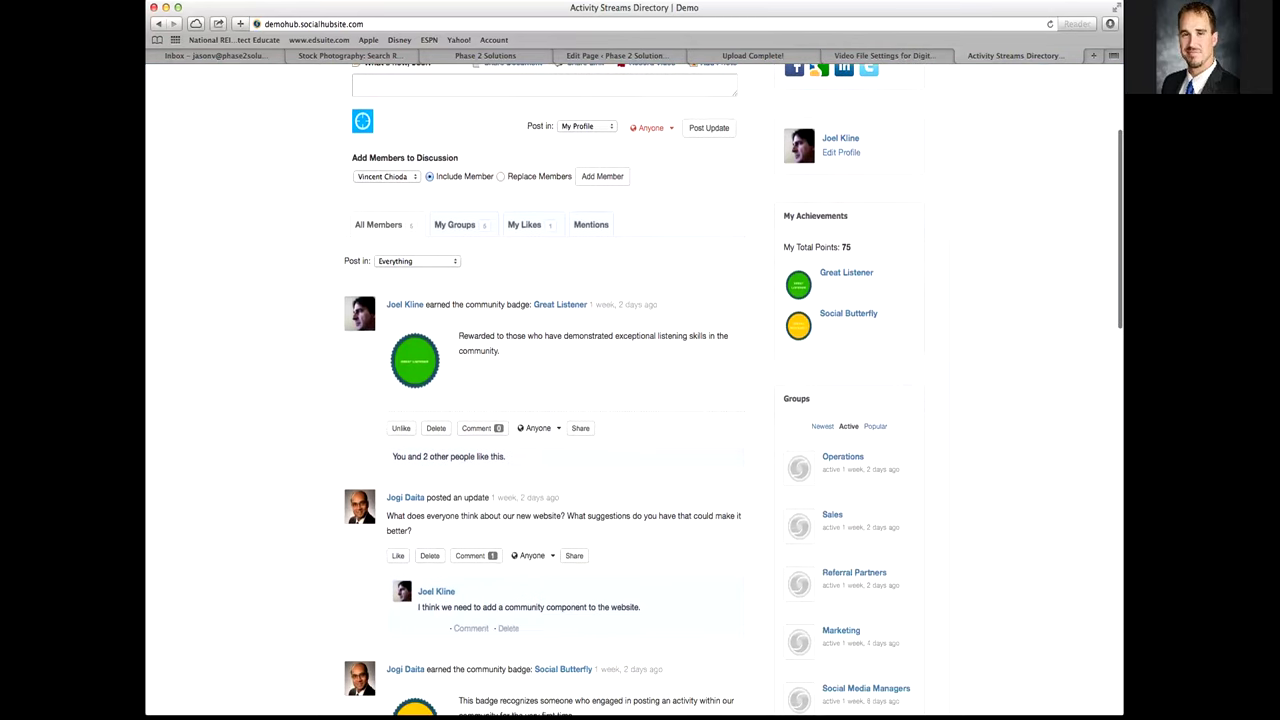
{"action": "scroll", "coordinate": [627, 389], "scroll_direction": "down", "scroll_amount": 1}
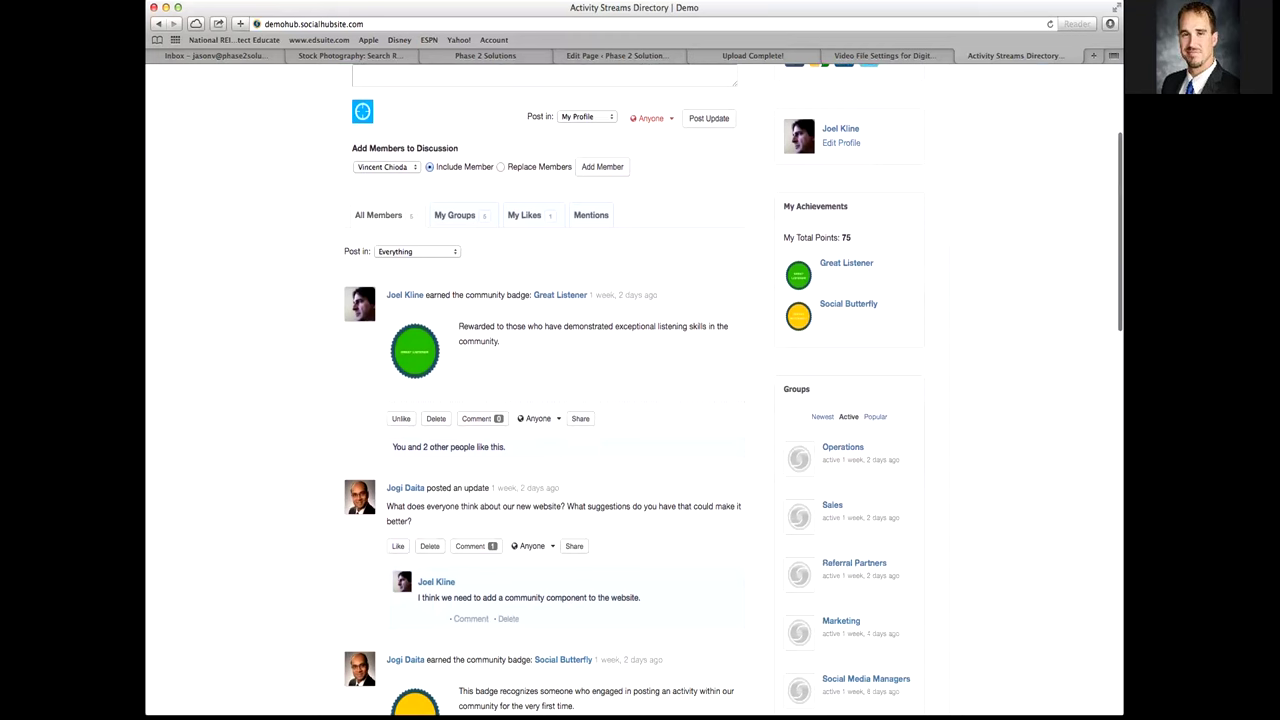
{"action": "scroll", "coordinate": [634, 390], "scroll_direction": "up", "scroll_amount": 2}
{"action": "scroll", "coordinate": [634, 390], "scroll_direction": "down", "scroll_amount": 2}
{"action": "scroll", "coordinate": [634, 390], "scroll_direction": "down", "scroll_amount": 1}
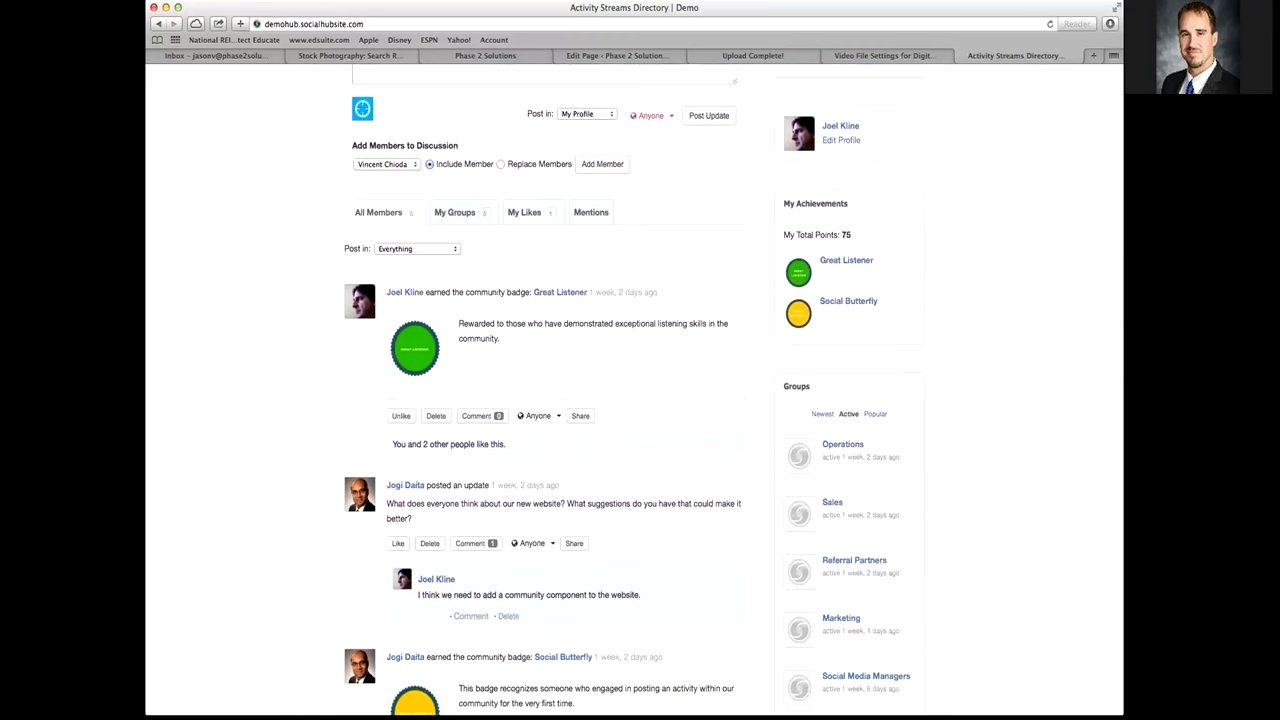
{"action": "scroll", "coordinate": [634, 390], "scroll_direction": "down", "scroll_amount": 3}
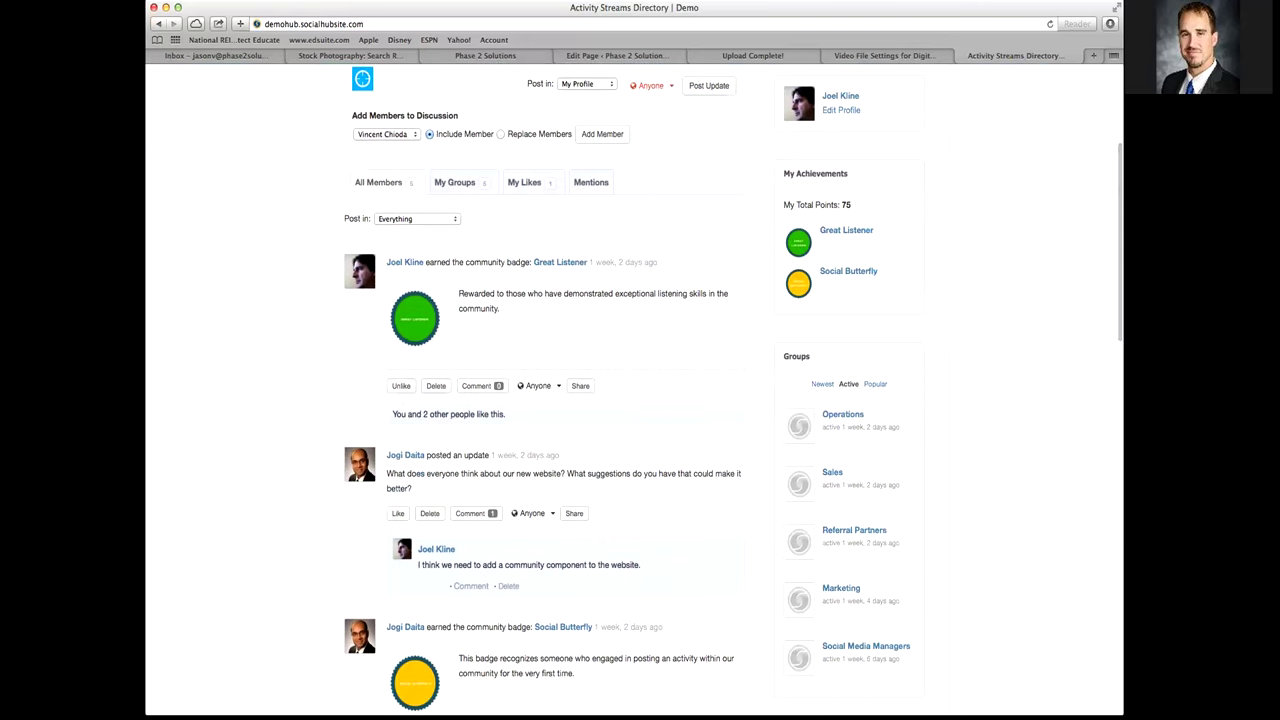
{"action": "scroll", "coordinate": [634, 390], "scroll_direction": "down", "scroll_amount": 5}
{"action": "scroll", "coordinate": [634, 390], "scroll_direction": "down", "scroll_amount": 10}
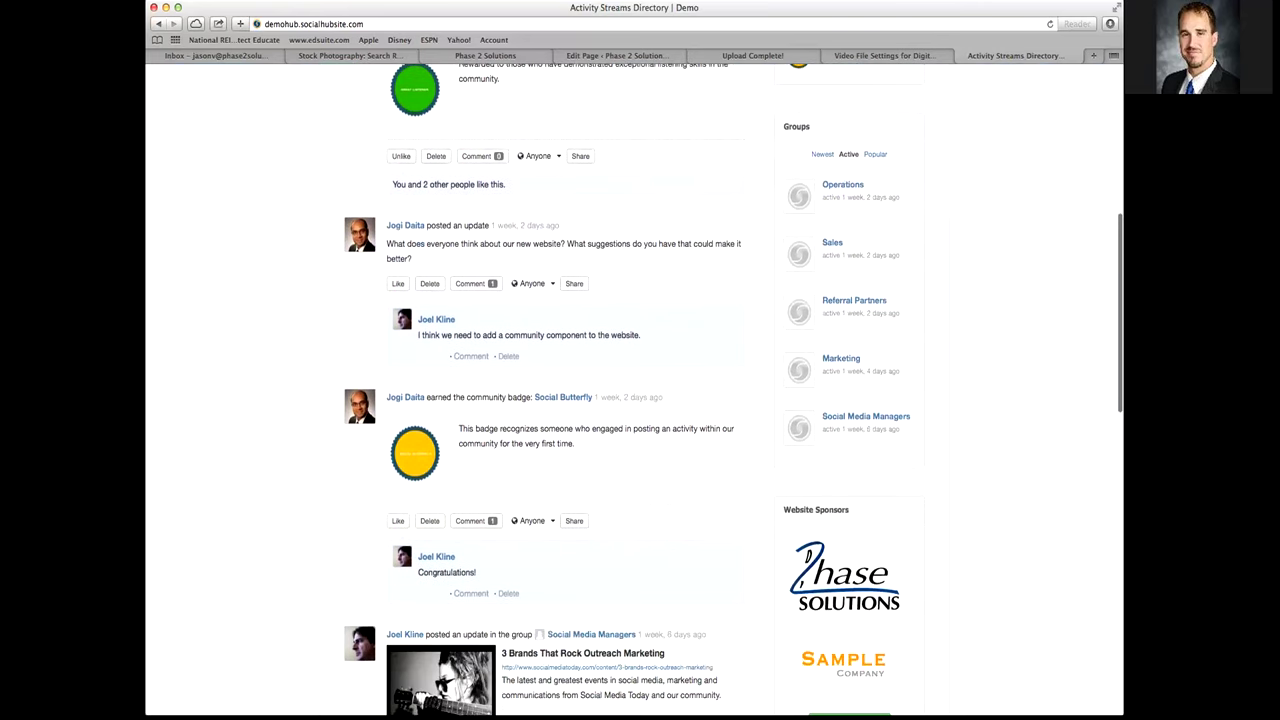
{"action": "scroll", "coordinate": [634, 390], "scroll_direction": "down", "scroll_amount": 6}
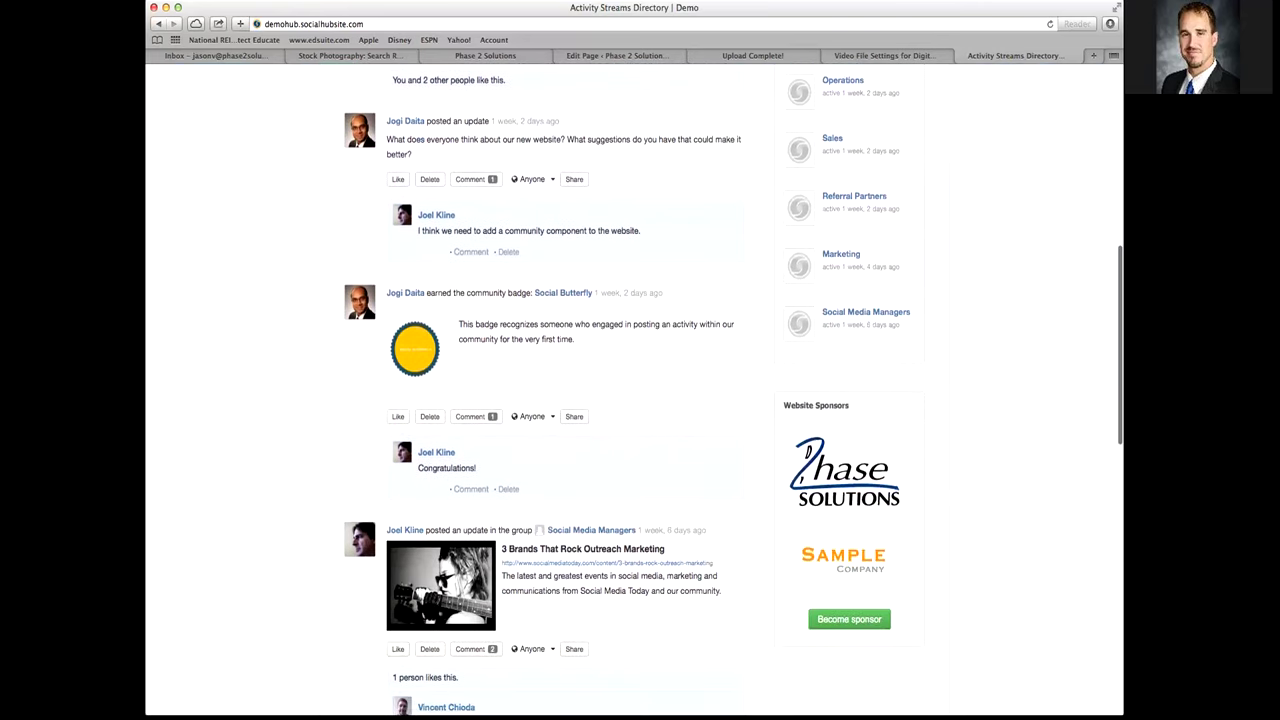
{"action": "scroll", "coordinate": [634, 390], "scroll_direction": "down", "scroll_amount": 10}
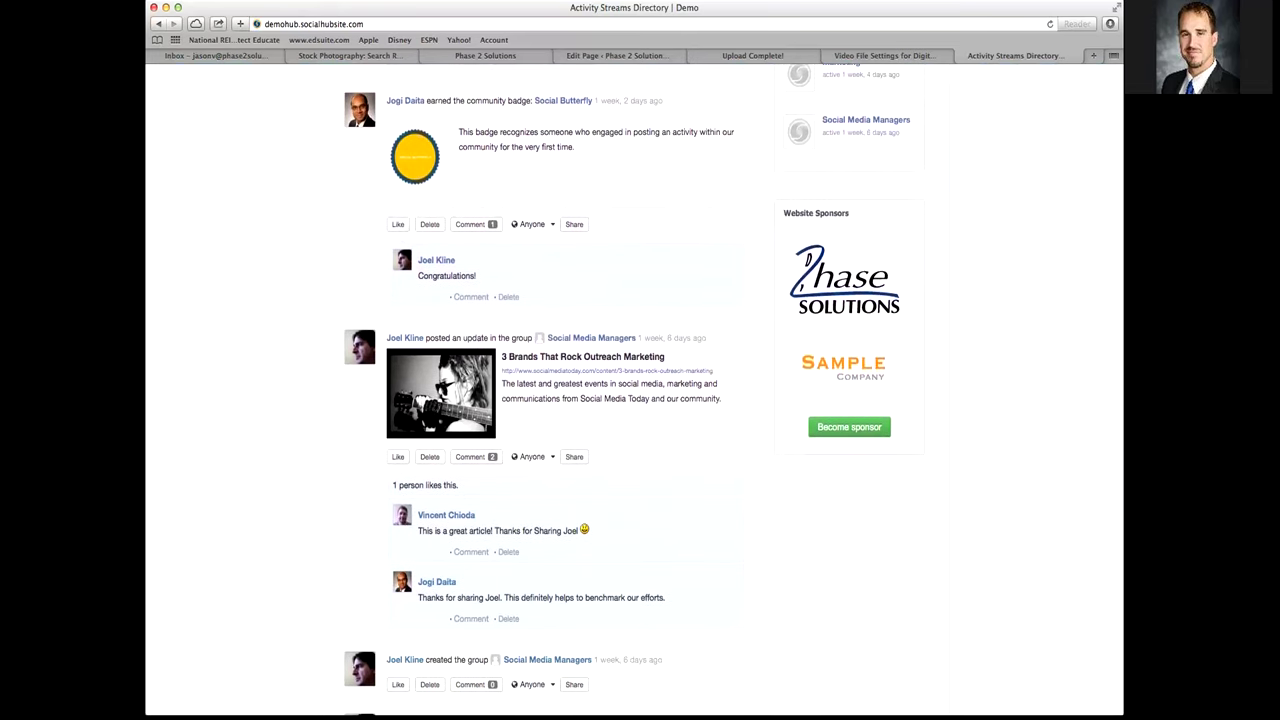
{"action": "scroll", "coordinate": [634, 390], "scroll_direction": "down", "scroll_amount": 15}
{"action": "scroll", "coordinate": [634, 390], "scroll_direction": "down", "scroll_amount": 12}
{"action": "scroll", "coordinate": [634, 390], "scroll_direction": "up", "scroll_amount": 20}
{"action": "scroll", "coordinate": [634, 390], "scroll_direction": "up", "scroll_amount": 16}
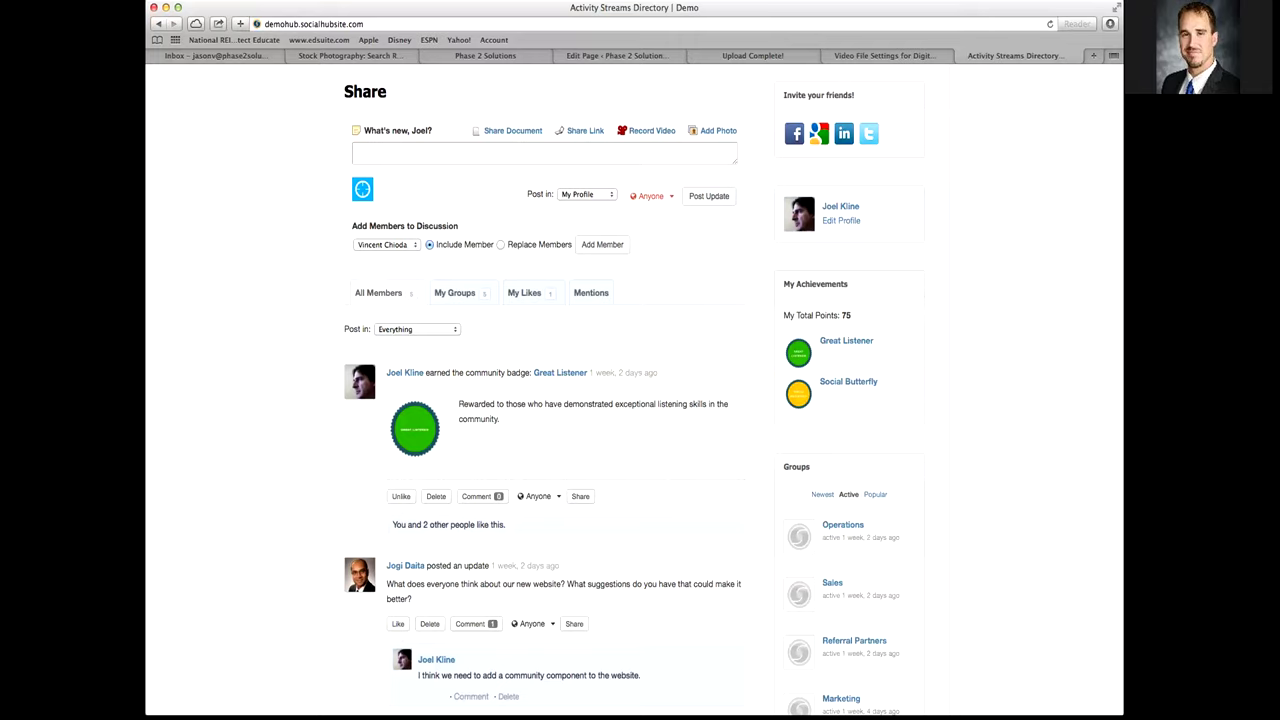
{"action": "scroll", "coordinate": [634, 390], "scroll_direction": "up", "scroll_amount": 3}
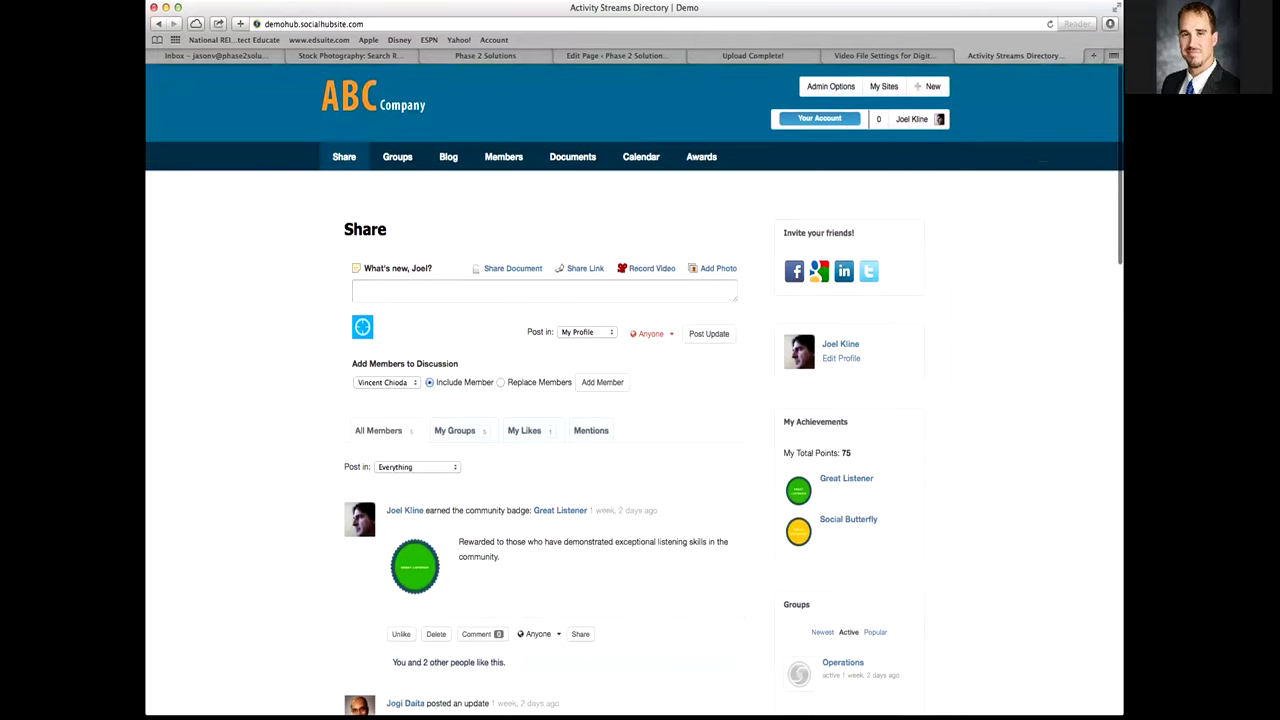
Open the community's Awards page and review the listed badges with their descriptions and points
{"action": "left_click", "coordinate": [701, 156]}
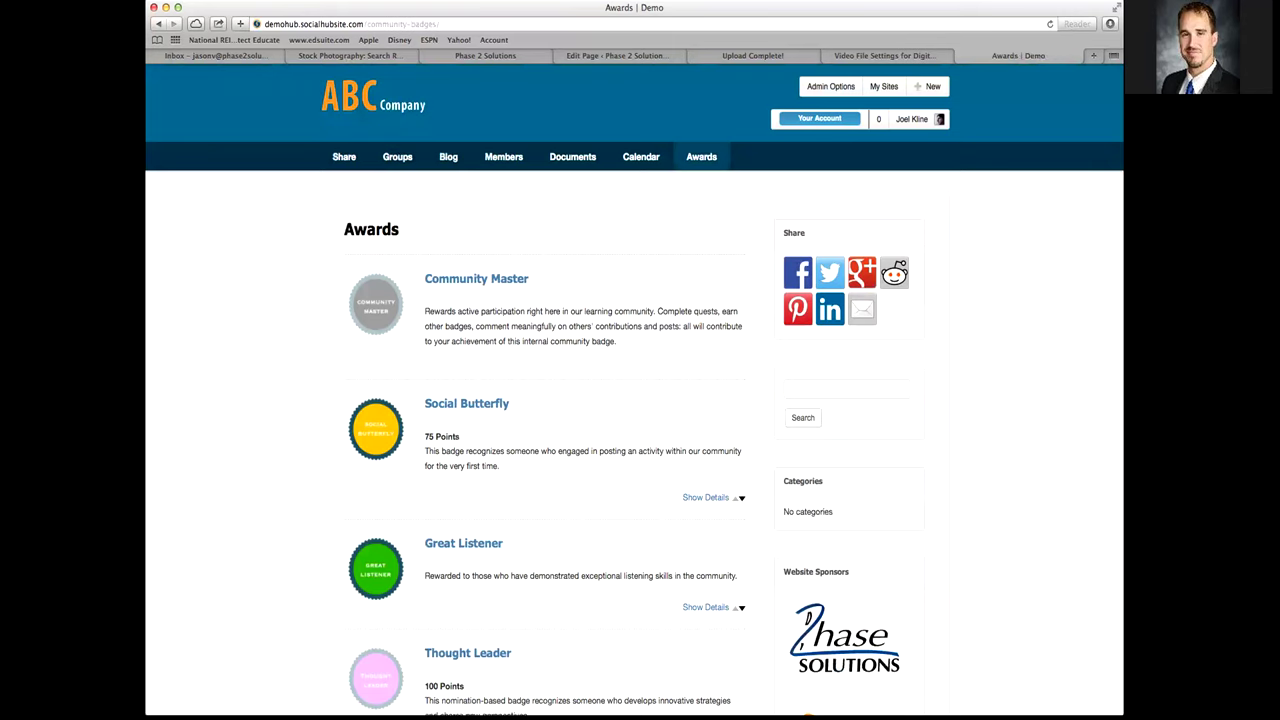
{"action": "scroll", "coordinate": [705, 400], "scroll_direction": "down", "scroll_amount": 5}
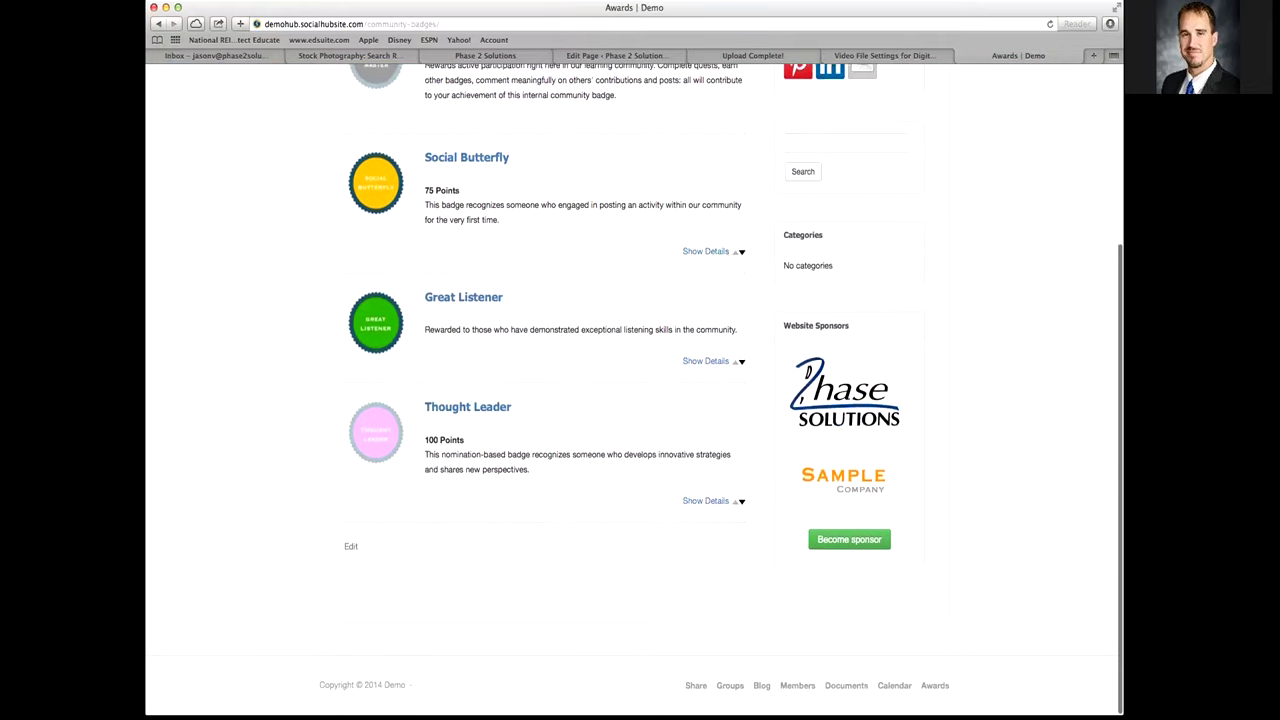
{"action": "scroll", "coordinate": [634, 388], "scroll_direction": "up", "scroll_amount": 4}
{"action": "scroll", "coordinate": [634, 390], "scroll_direction": "up", "scroll_amount": 1}
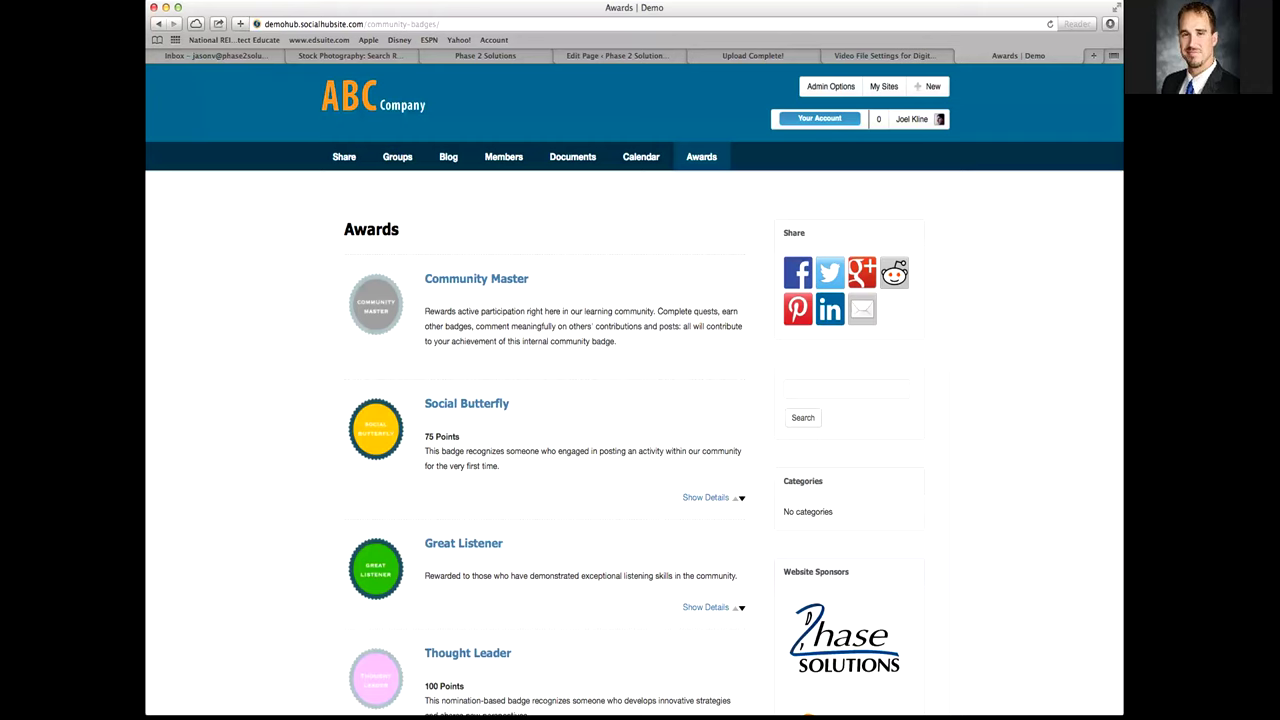
{"action": "scroll", "coordinate": [634, 390], "scroll_direction": "down", "scroll_amount": 2}
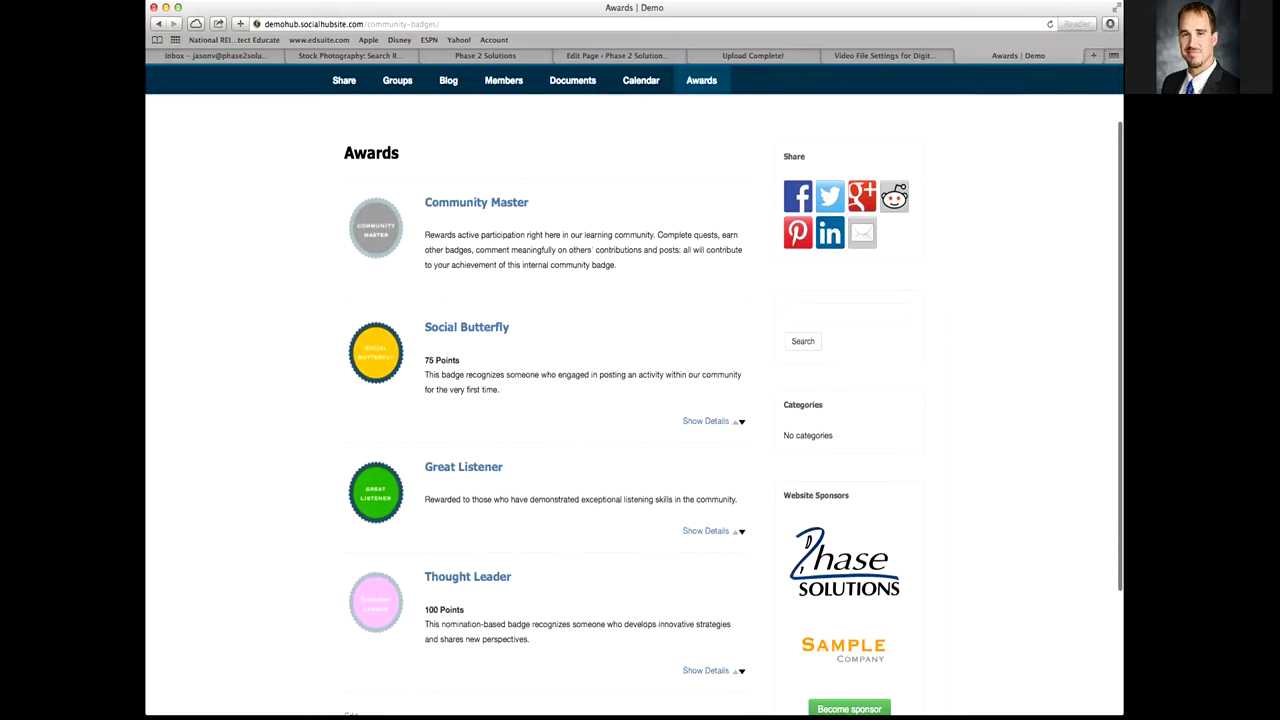
Show the Social Butterfly badge's details, review its required steps alongside the other awards, and hide the details again
{"action": "left_click", "coordinate": [708, 420]}
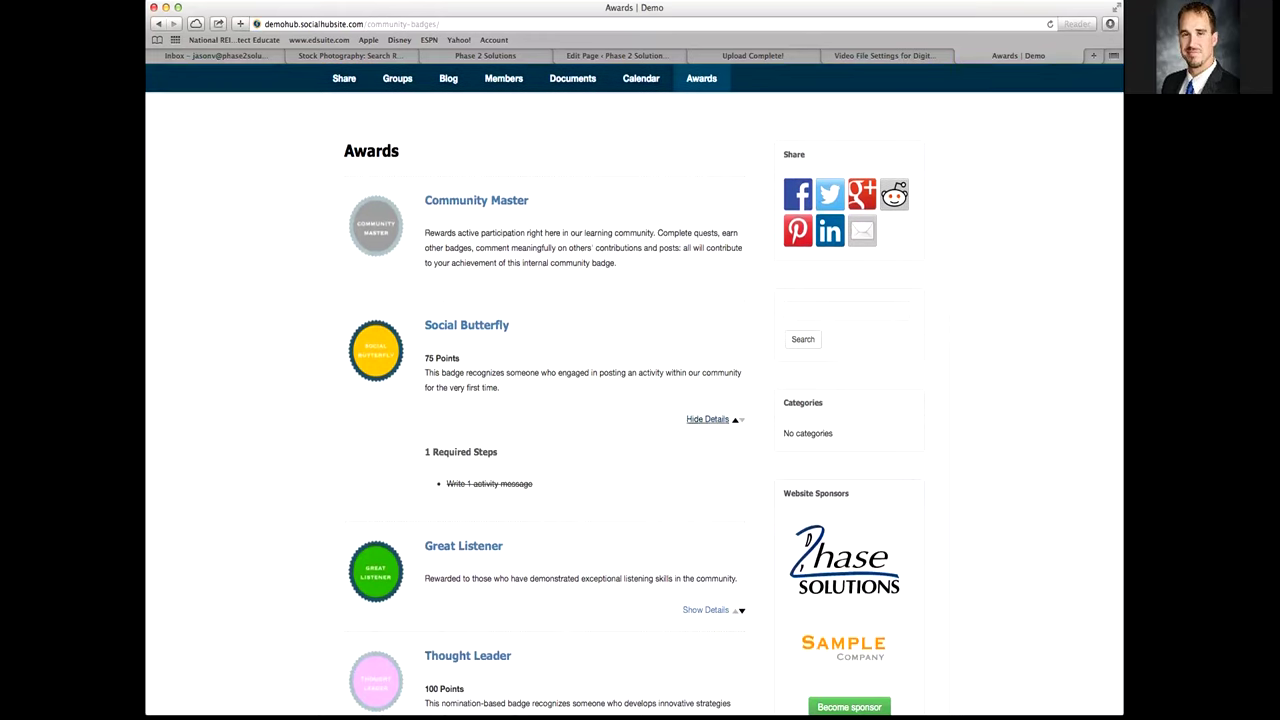
{"action": "scroll", "coordinate": [634, 390], "scroll_direction": "down", "scroll_amount": 5}
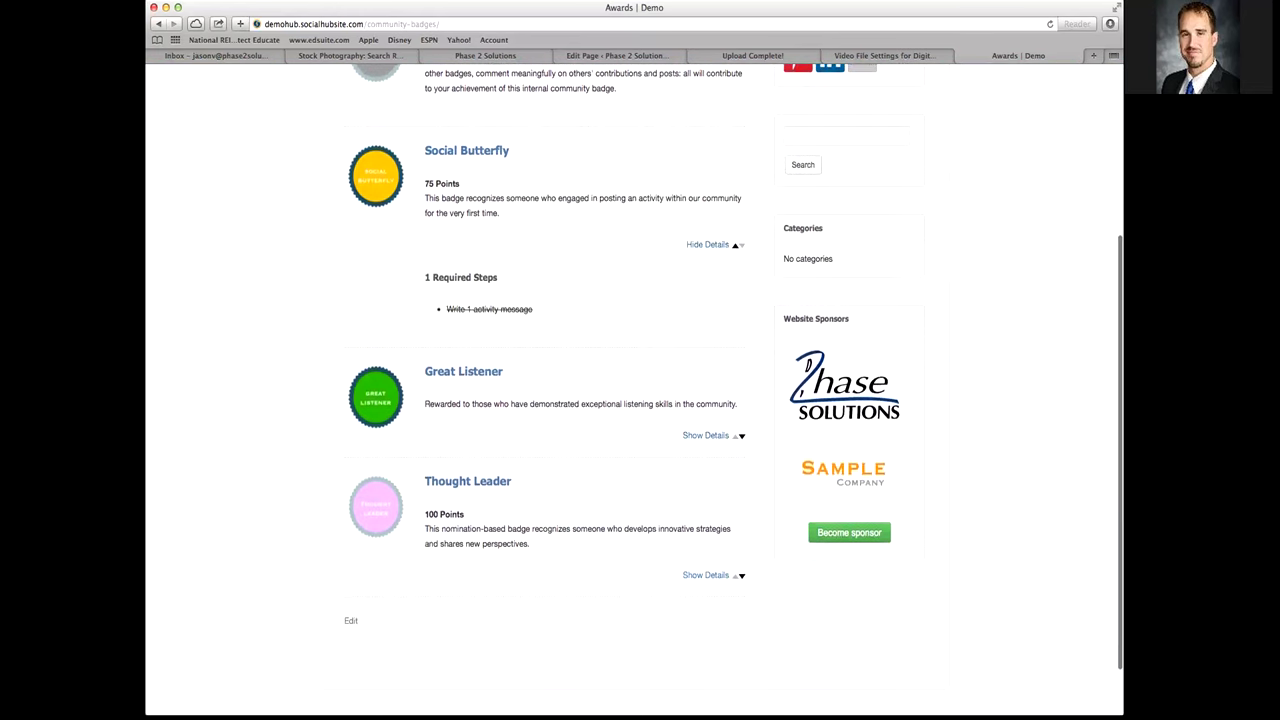
{"action": "scroll", "coordinate": [634, 390], "scroll_direction": "up", "scroll_amount": 5}
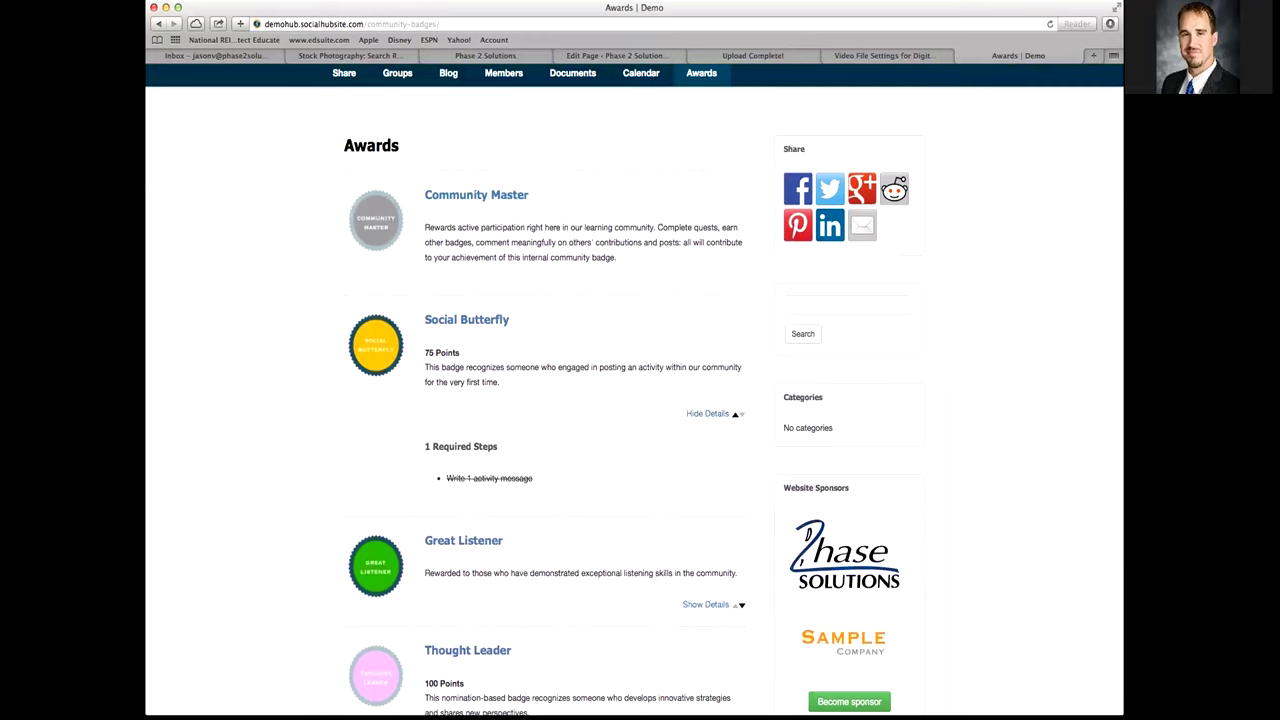
{"action": "scroll", "coordinate": [634, 390], "scroll_direction": "up", "scroll_amount": 2}
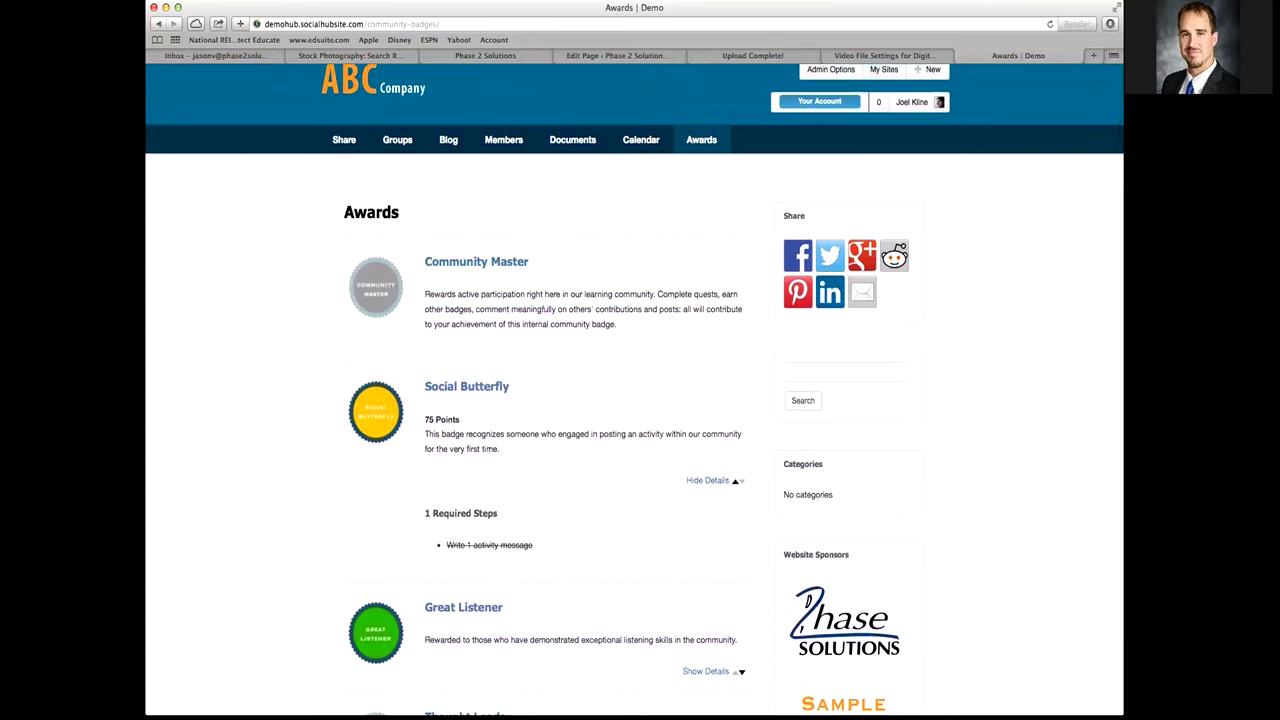
{"action": "scroll", "coordinate": [634, 390], "scroll_direction": "up", "scroll_amount": 1}
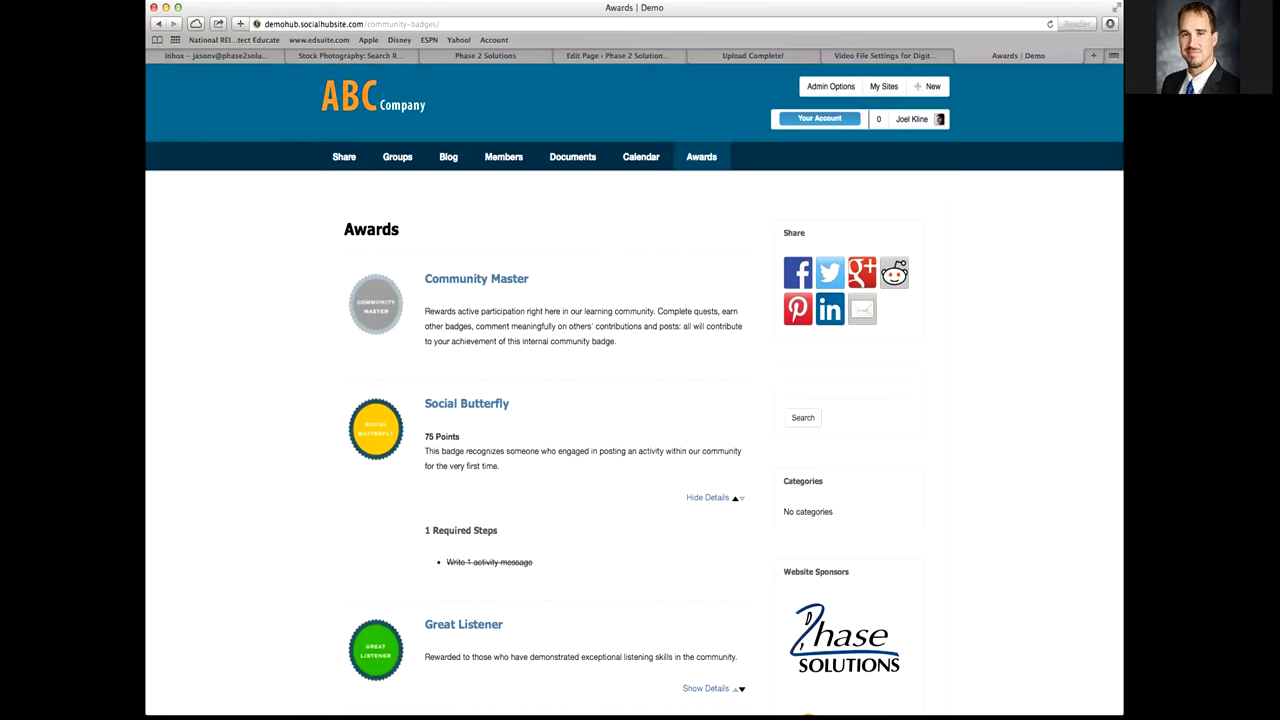
{"action": "scroll", "coordinate": [893, 272], "scroll_direction": "down", "scroll_amount": 4}
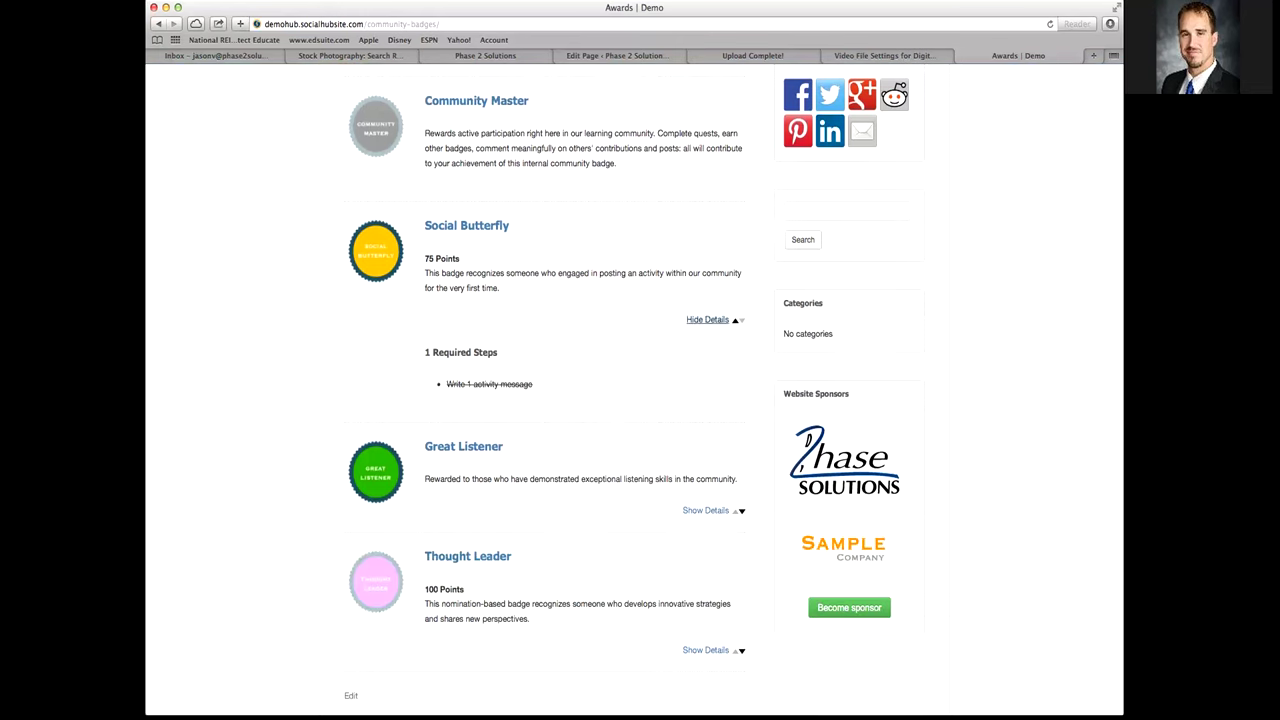
{"action": "scroll", "coordinate": [733, 390], "scroll_direction": "up", "scroll_amount": 1}
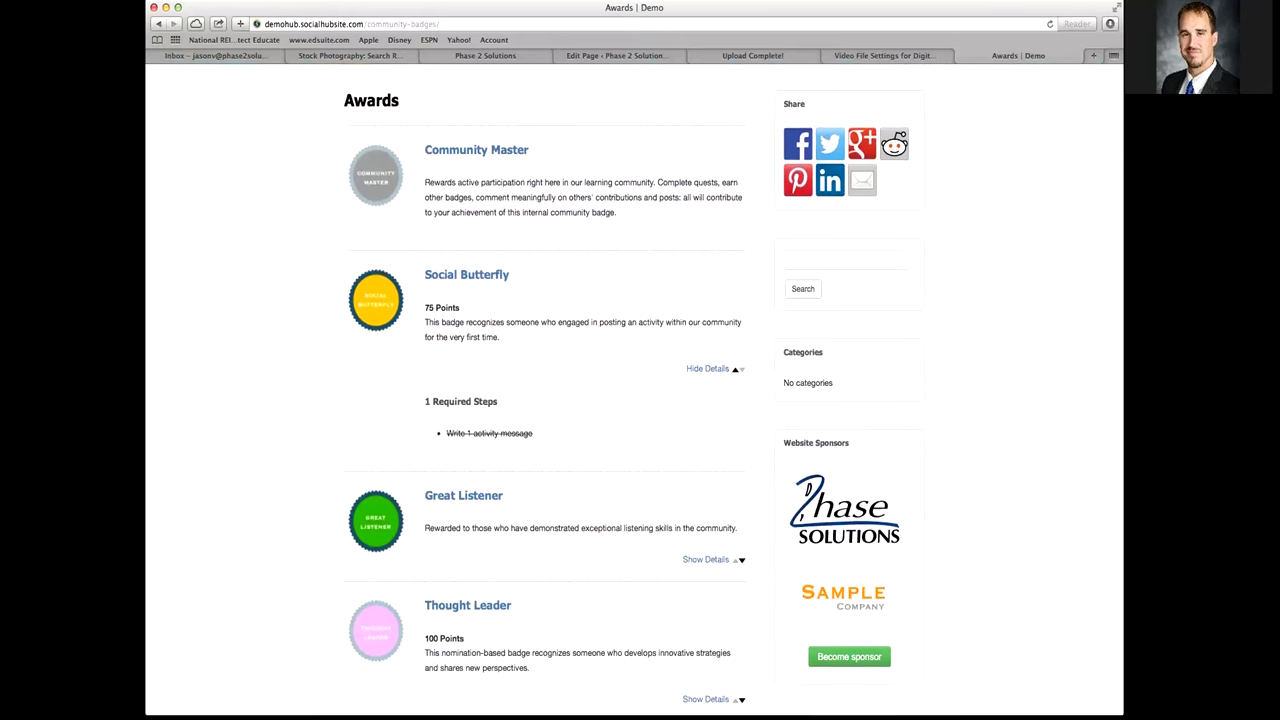
{"action": "scroll", "coordinate": [733, 390], "scroll_direction": "up", "scroll_amount": 1}
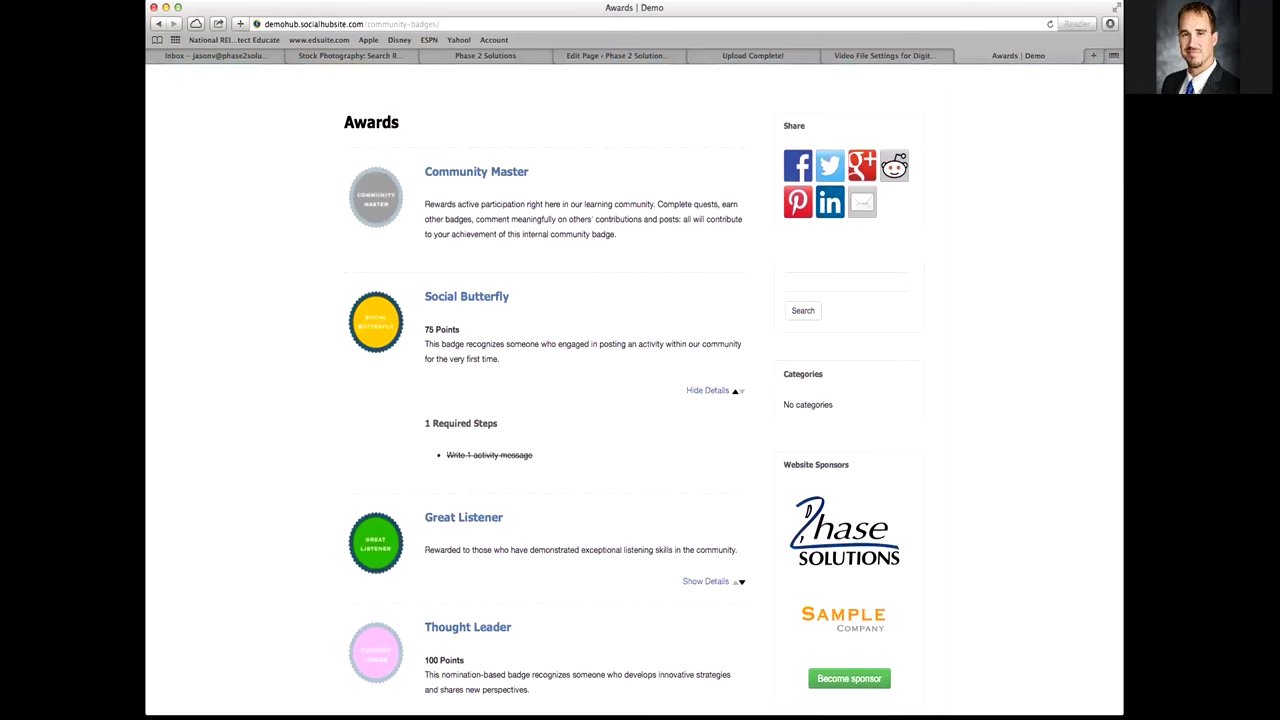
{"action": "scroll", "coordinate": [634, 389], "scroll_direction": "up", "scroll_amount": 1}
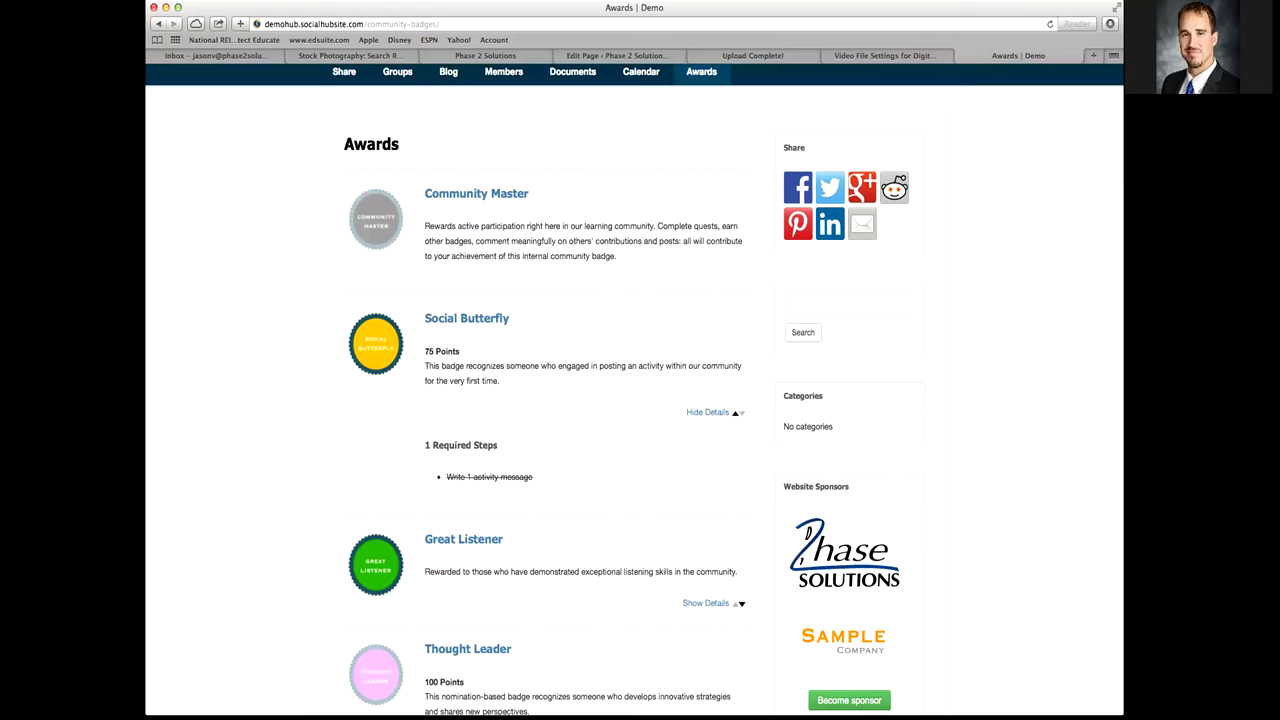
{"action": "scroll", "coordinate": [634, 390], "scroll_direction": "up", "scroll_amount": 2}
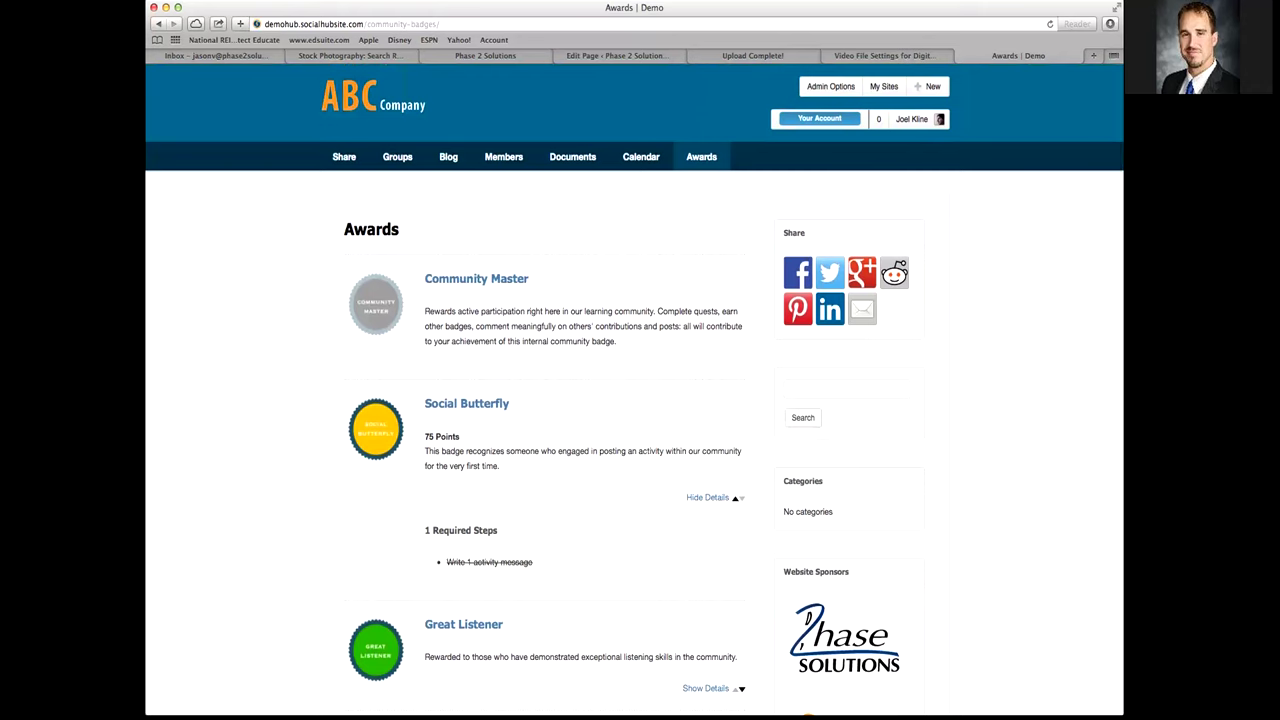
{"action": "left_click", "coordinate": [707, 497]}
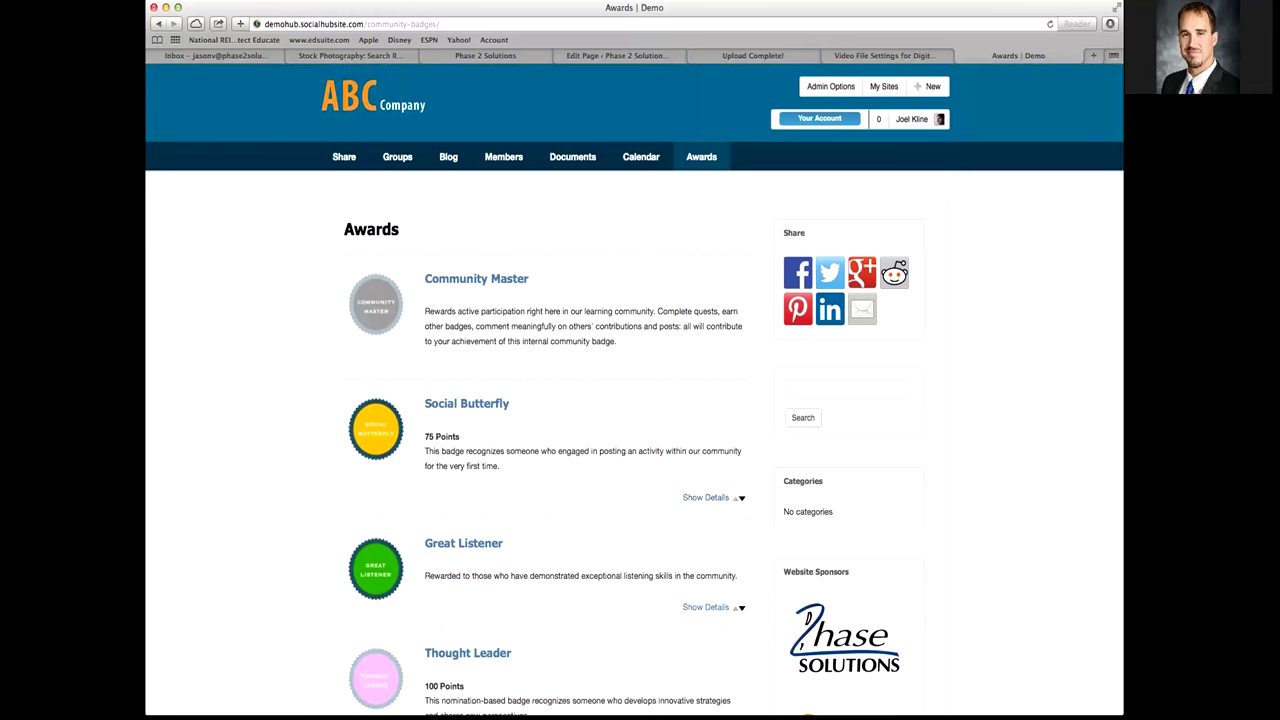
Go to the Community Badges list in the site administration and open the Thought Leader badge for editing
{"action": "scroll", "coordinate": [707, 497], "scroll_direction": "down", "scroll_amount": 1}
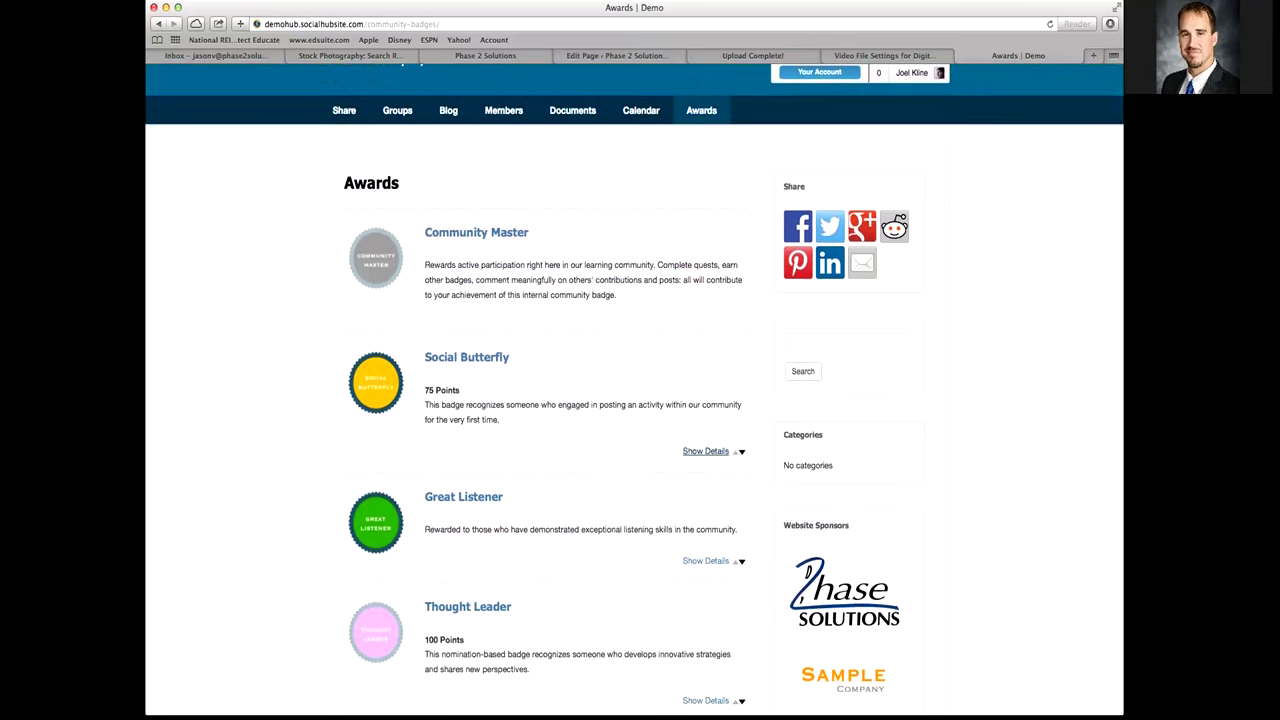
{"action": "scroll", "coordinate": [634, 390], "scroll_direction": "up", "scroll_amount": 1}
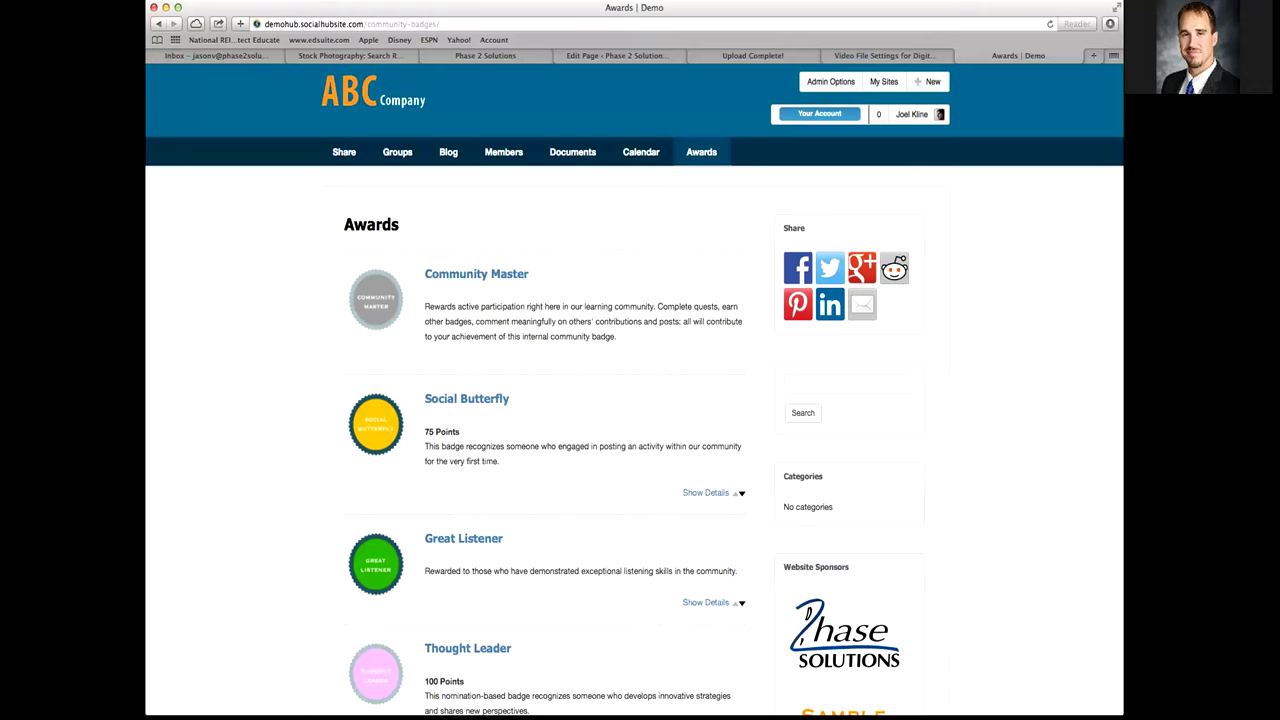
{"action": "mouse_move", "coordinate": [830, 81]}
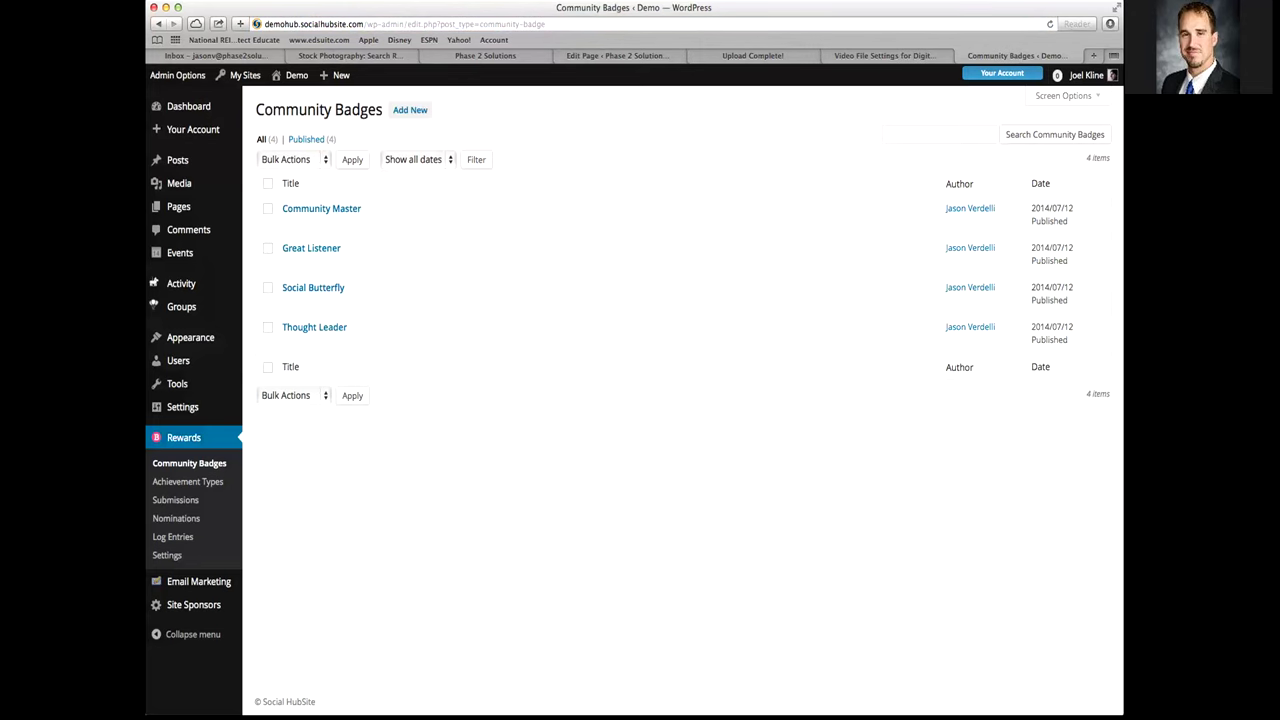
{"action": "mouse_move", "coordinate": [321, 212]}
{"action": "mouse_move", "coordinate": [315, 255]}
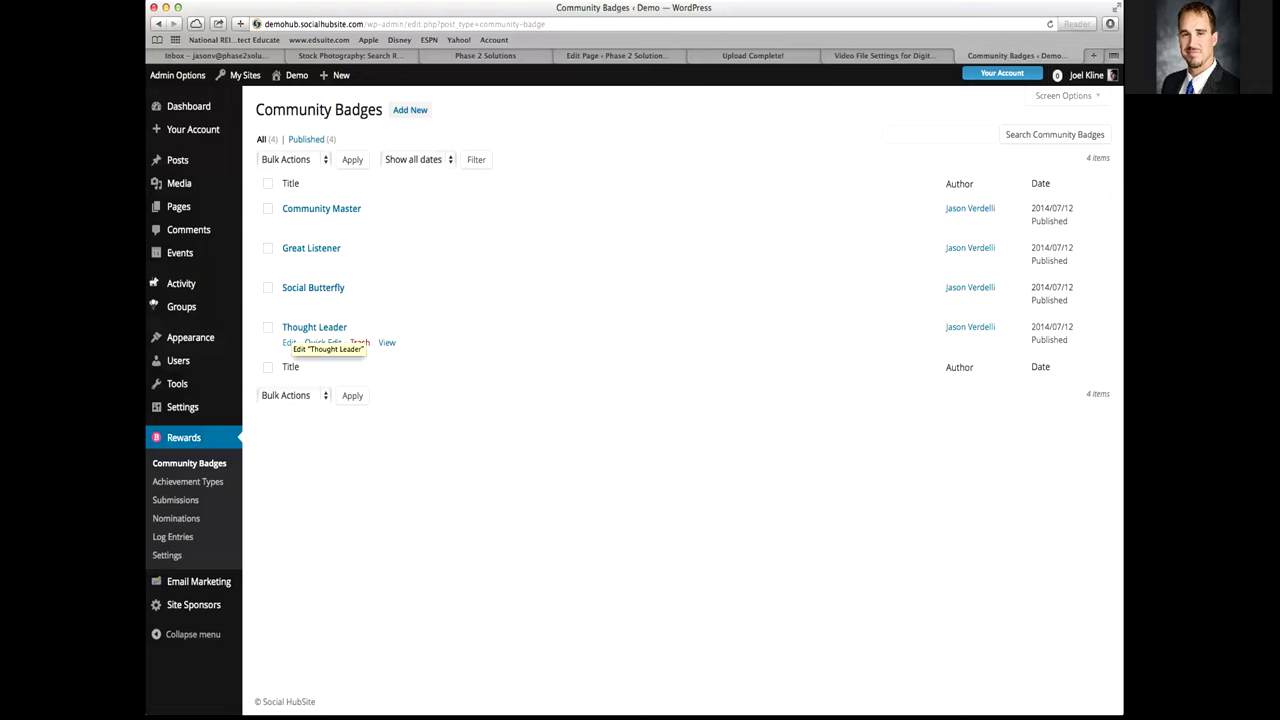
{"action": "left_click", "coordinate": [289, 343]}
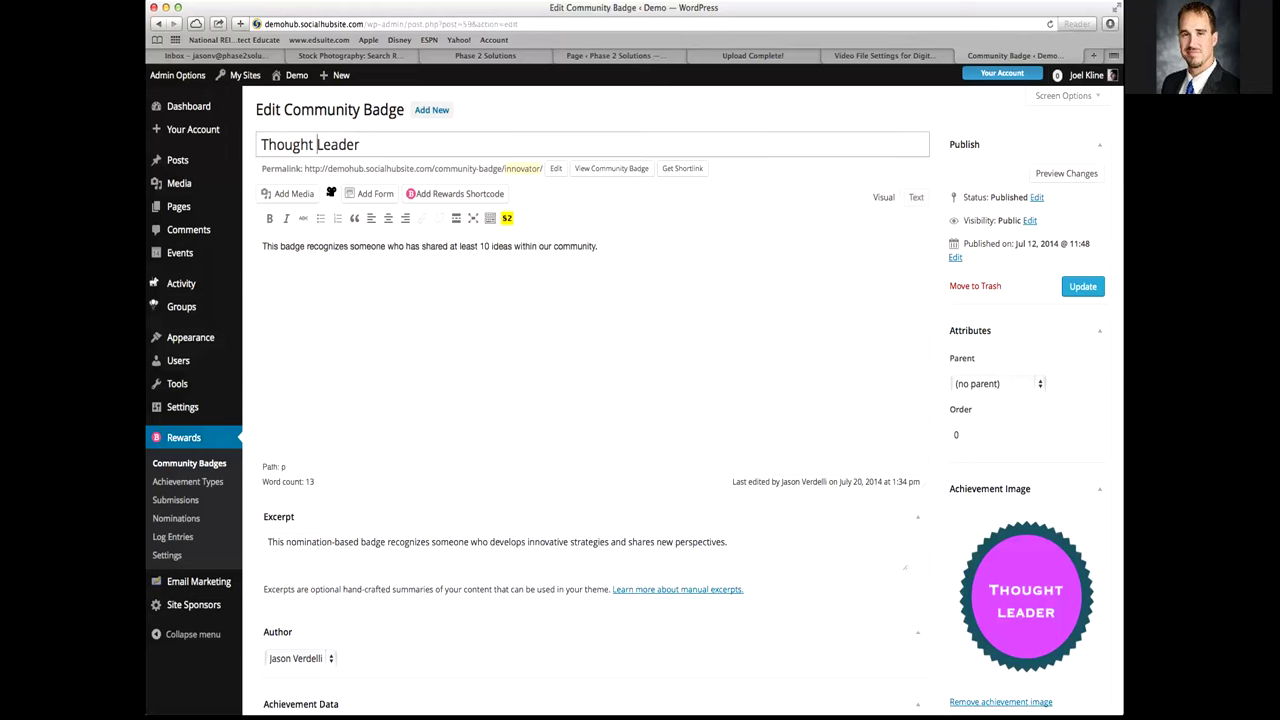
Examine the Thought Leader badge's main description and its excerpt in the badge editor
{"action": "left_click", "coordinate": [305, 246]}
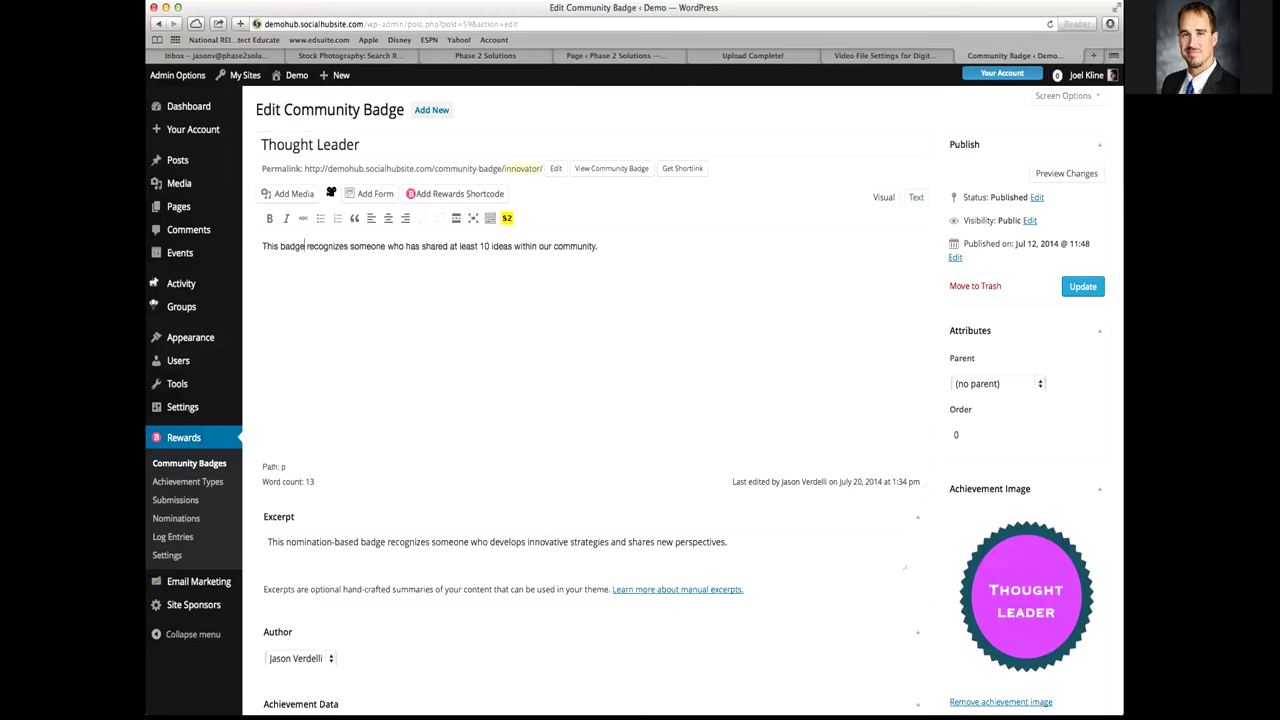
{"action": "scroll", "coordinate": [690, 390], "scroll_direction": "down", "scroll_amount": 1}
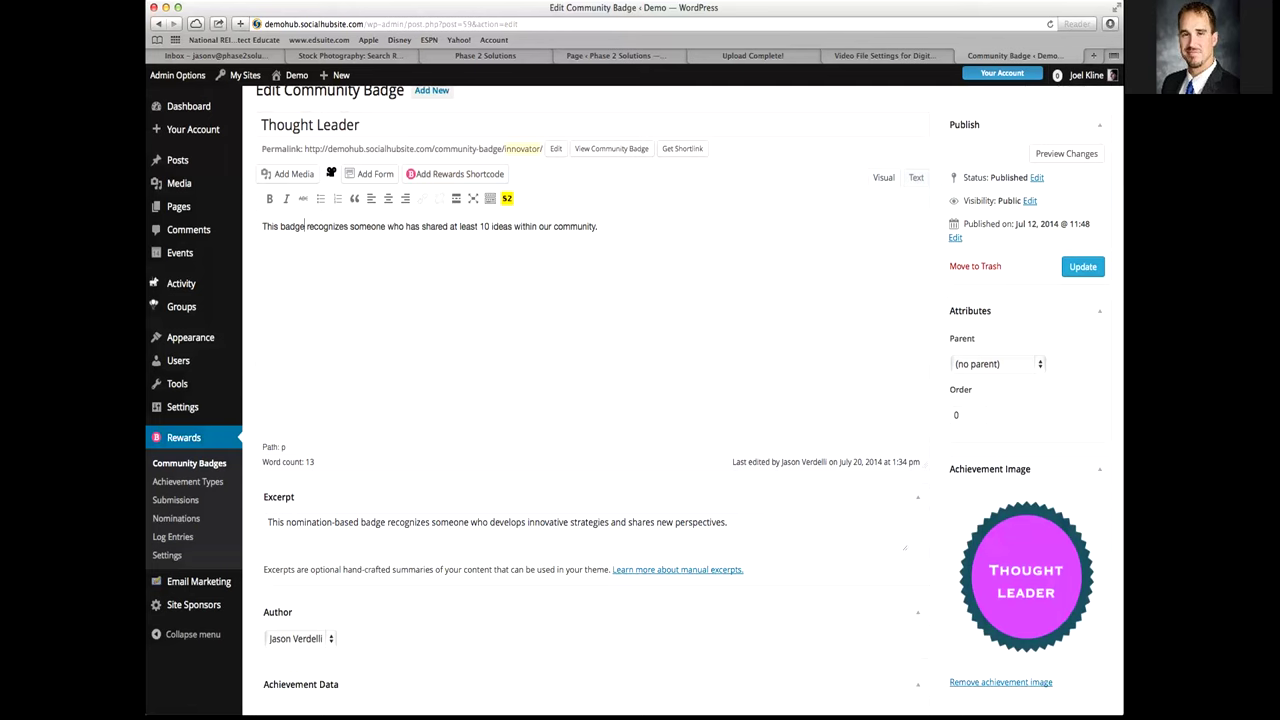
{"action": "left_click", "coordinate": [490, 521]}
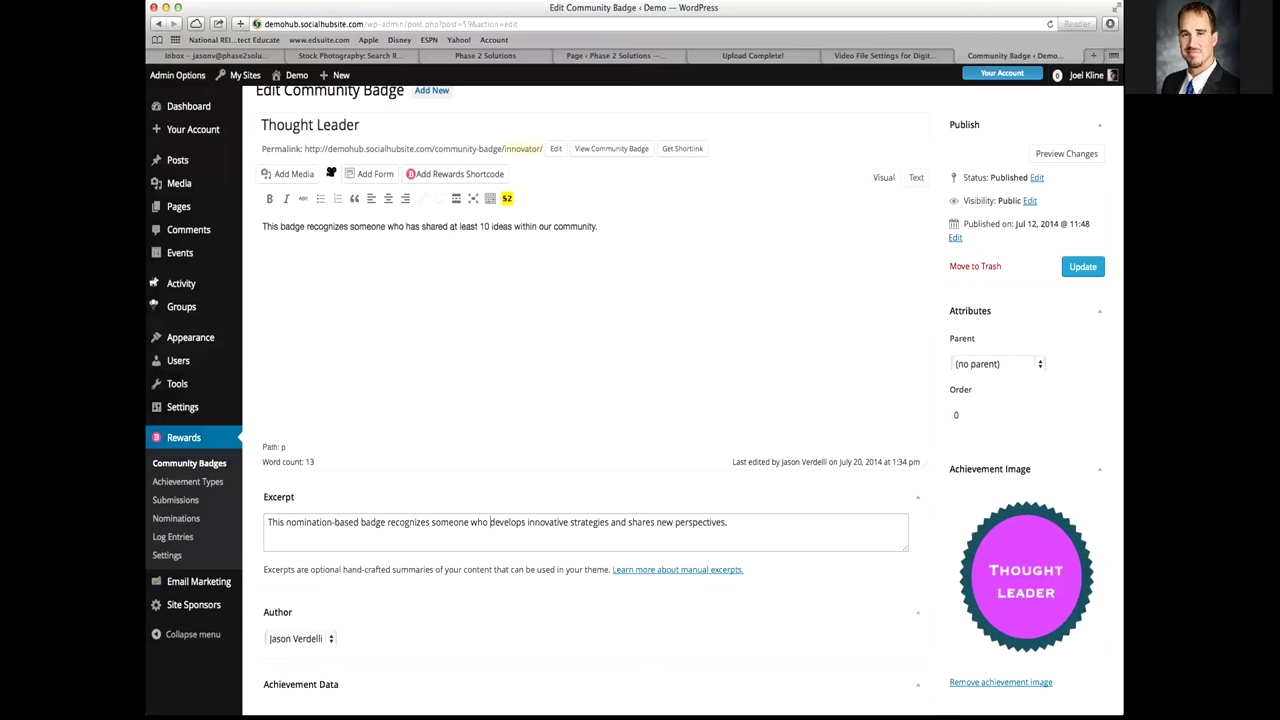
{"action": "left_click", "coordinate": [598, 226]}
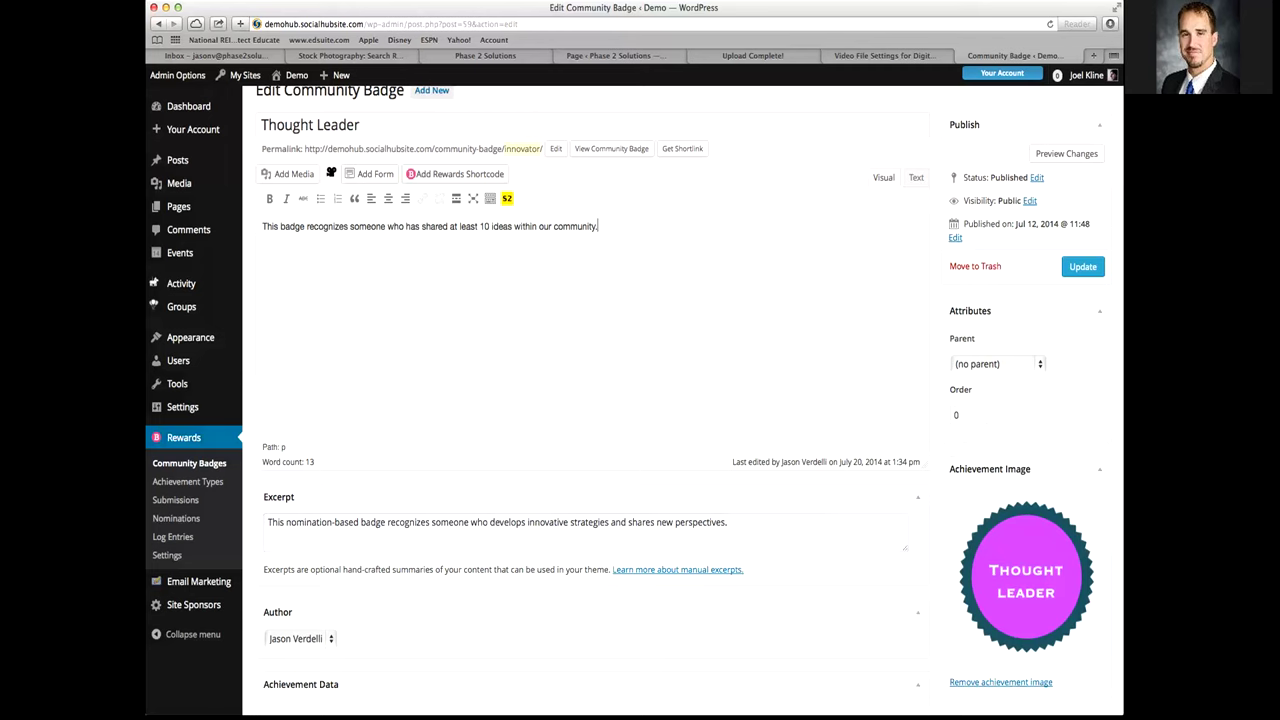
{"action": "scroll", "coordinate": [682, 400], "scroll_direction": "up", "scroll_amount": 1}
{"action": "left_click", "coordinate": [730, 523]}
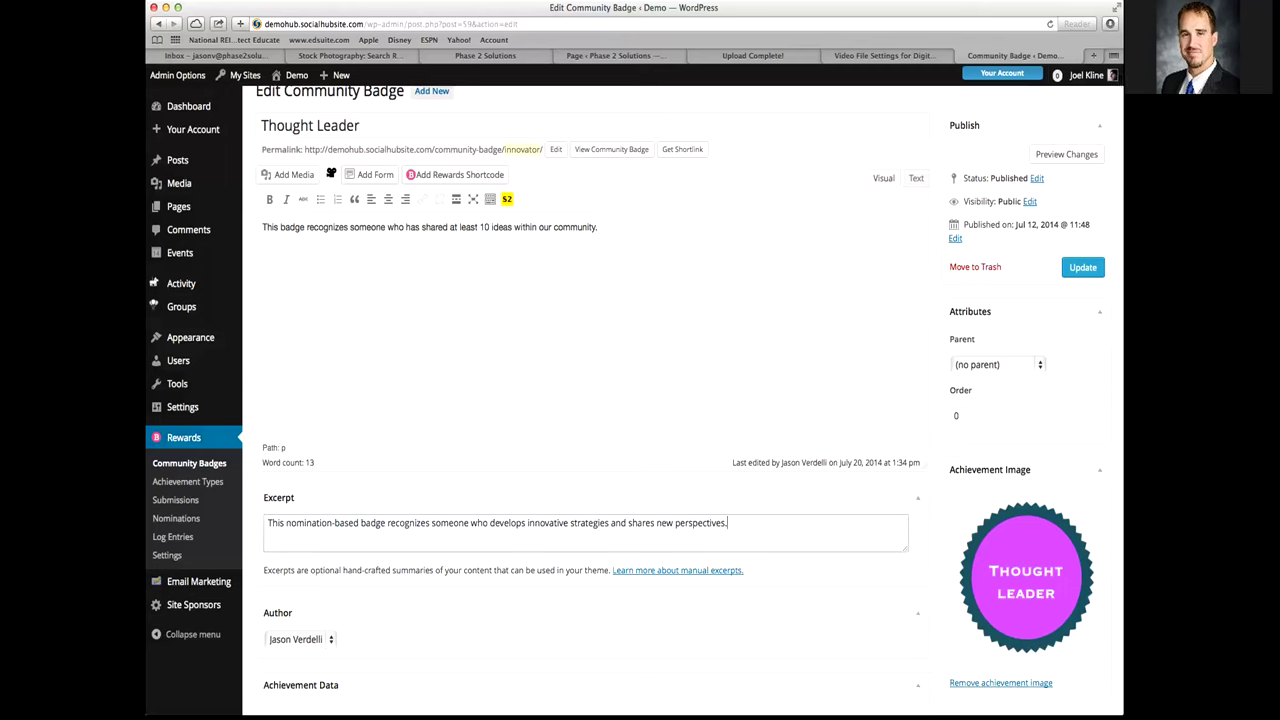
Examine the Thought Leader badge's Achievement Data, including its image instructions, awarded points, earning method and congratulations text
{"action": "scroll", "coordinate": [682, 400], "scroll_direction": "down", "scroll_amount": 2}
{"action": "scroll", "coordinate": [682, 400], "scroll_direction": "down", "scroll_amount": 1}
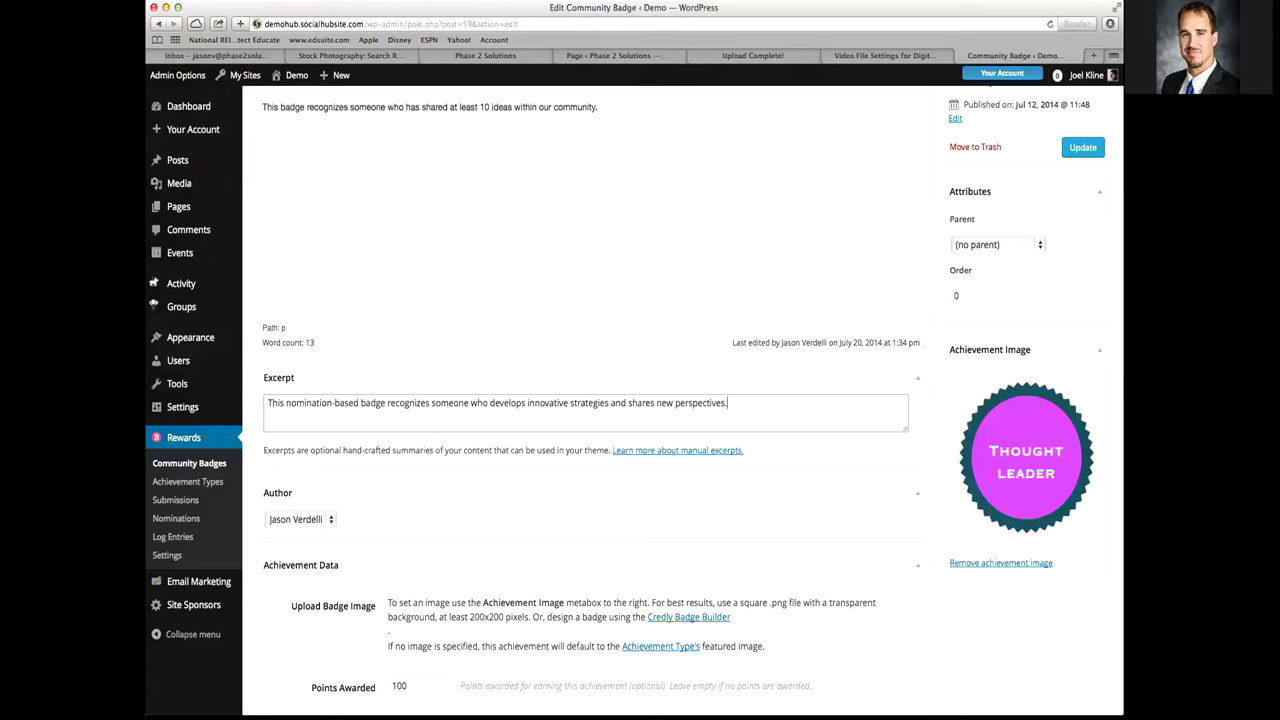
{"action": "scroll", "coordinate": [640, 400], "scroll_direction": "down", "scroll_amount": 5}
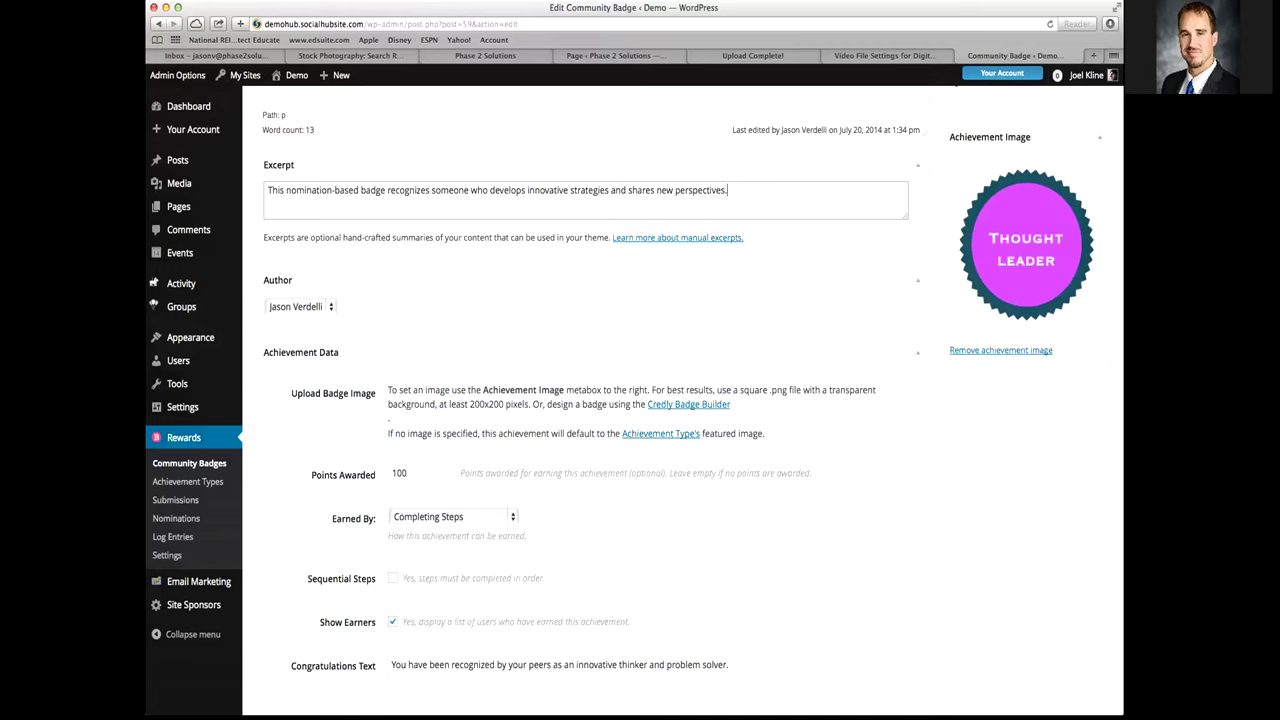
{"action": "scroll", "coordinate": [640, 400], "scroll_direction": "down", "scroll_amount": 3}
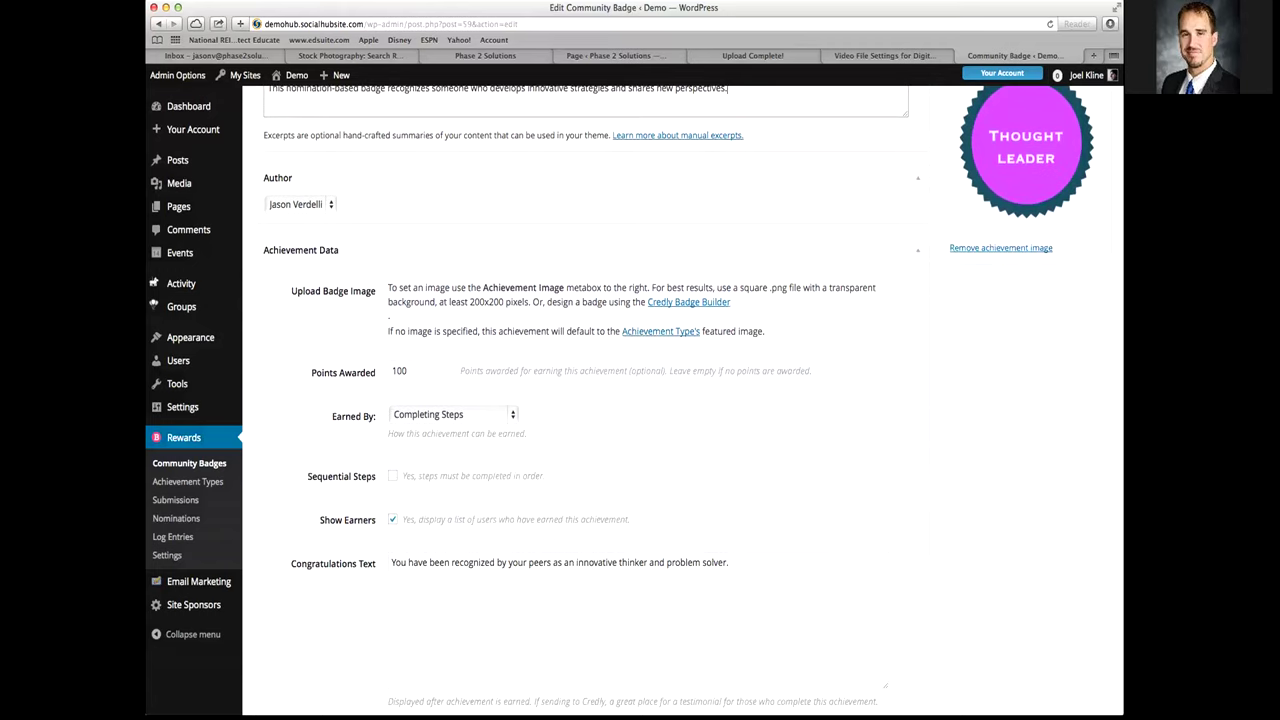
{"action": "scroll", "coordinate": [640, 400], "scroll_direction": "down", "scroll_amount": 3}
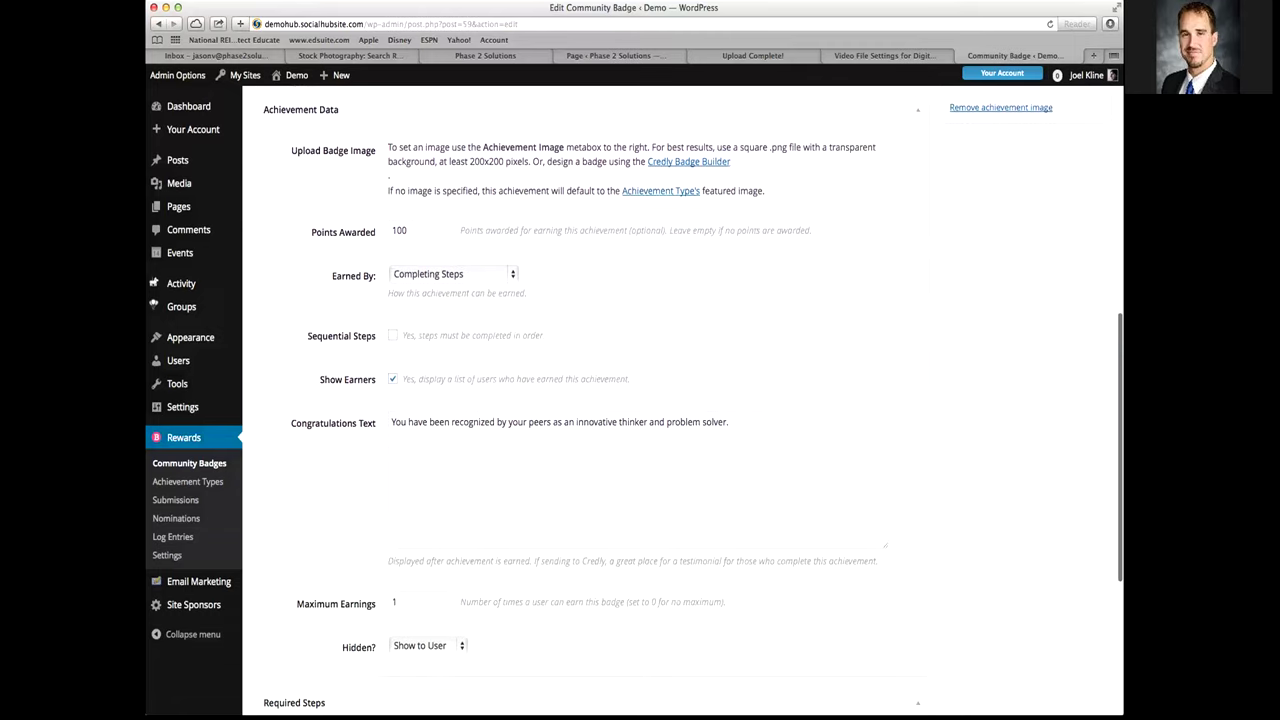
{"action": "left_click", "coordinate": [418, 230]}
{"action": "scroll", "coordinate": [693, 410], "scroll_direction": "up", "scroll_amount": 1}
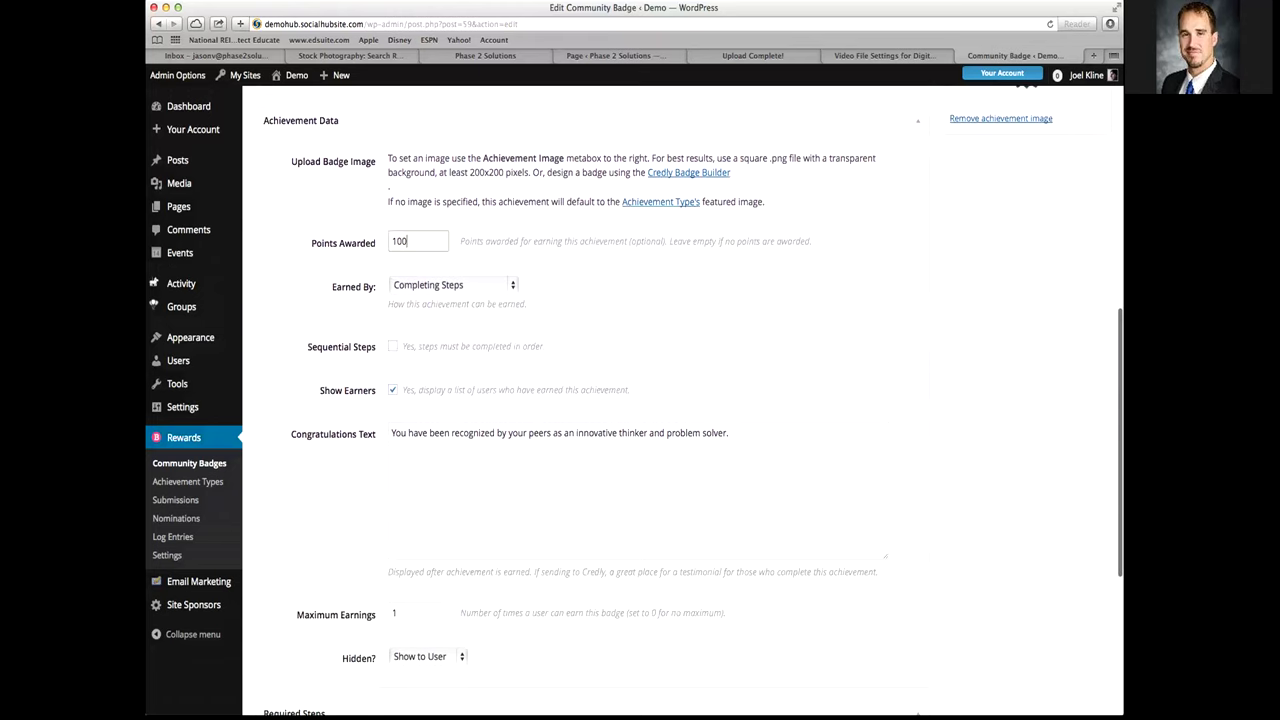
Review the Earned By options for the Thought Leader badge, from Completing Steps and Minimum Number of Points to the submission types, without changing the selection
{"action": "left_click", "coordinate": [452, 285]}
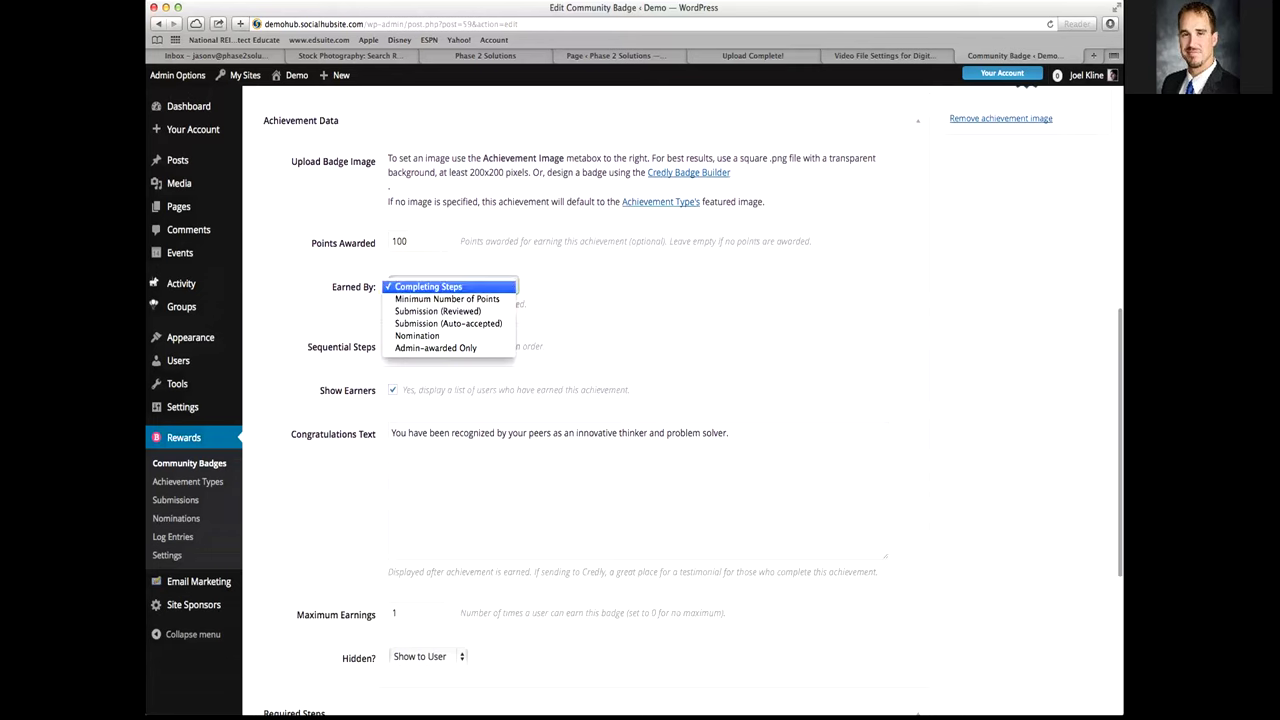
{"action": "key", "text": "Escape"}
{"action": "key", "text": "shift+Tab"}
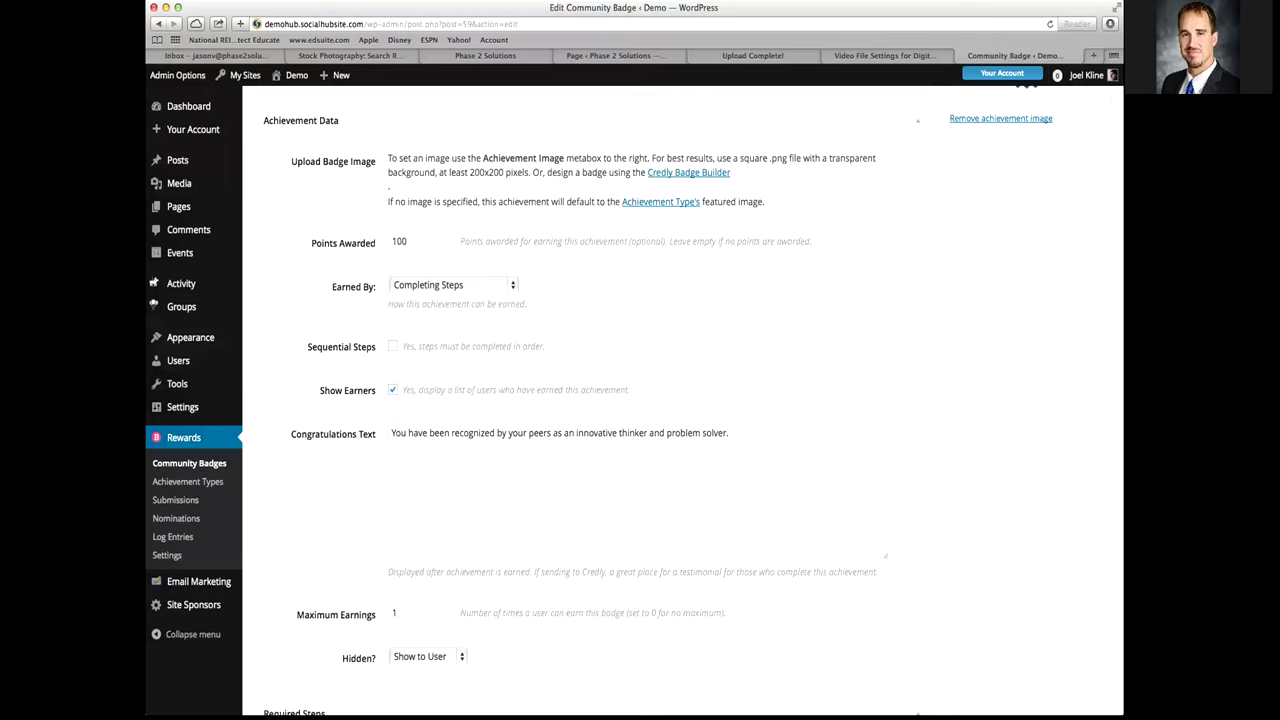
{"action": "key", "text": "space"}
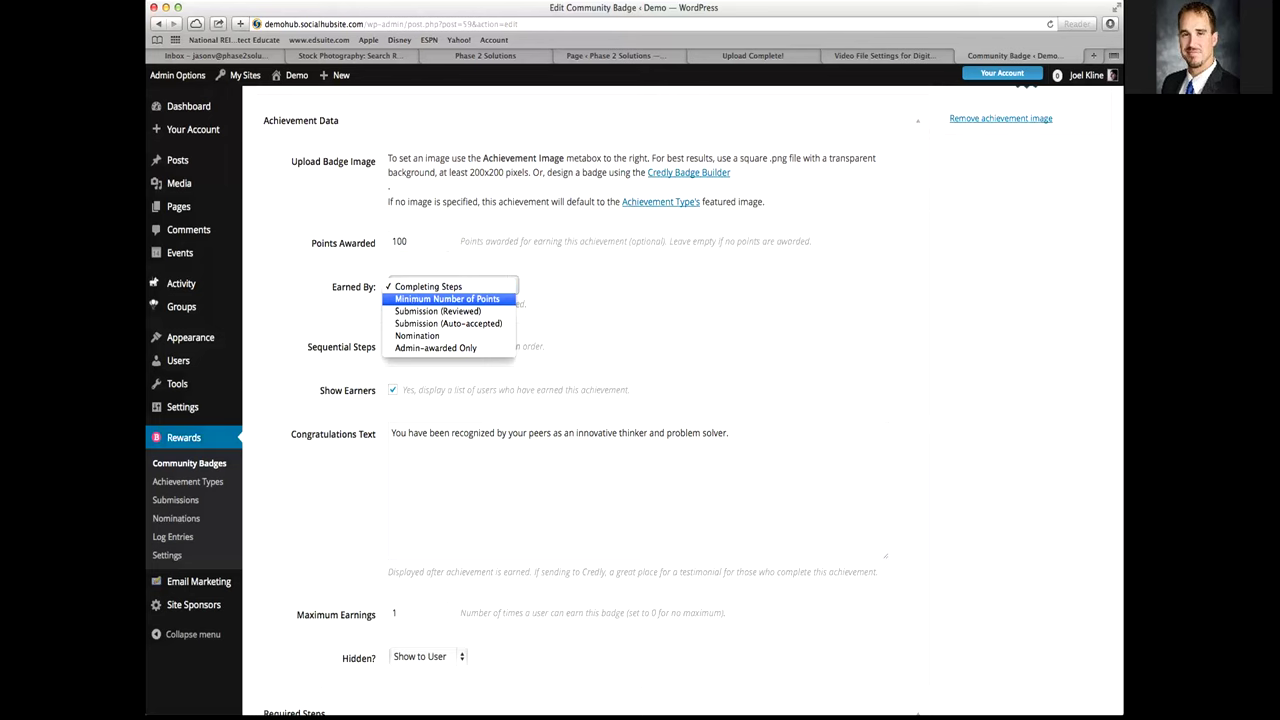
{"action": "key", "text": "Escape"}
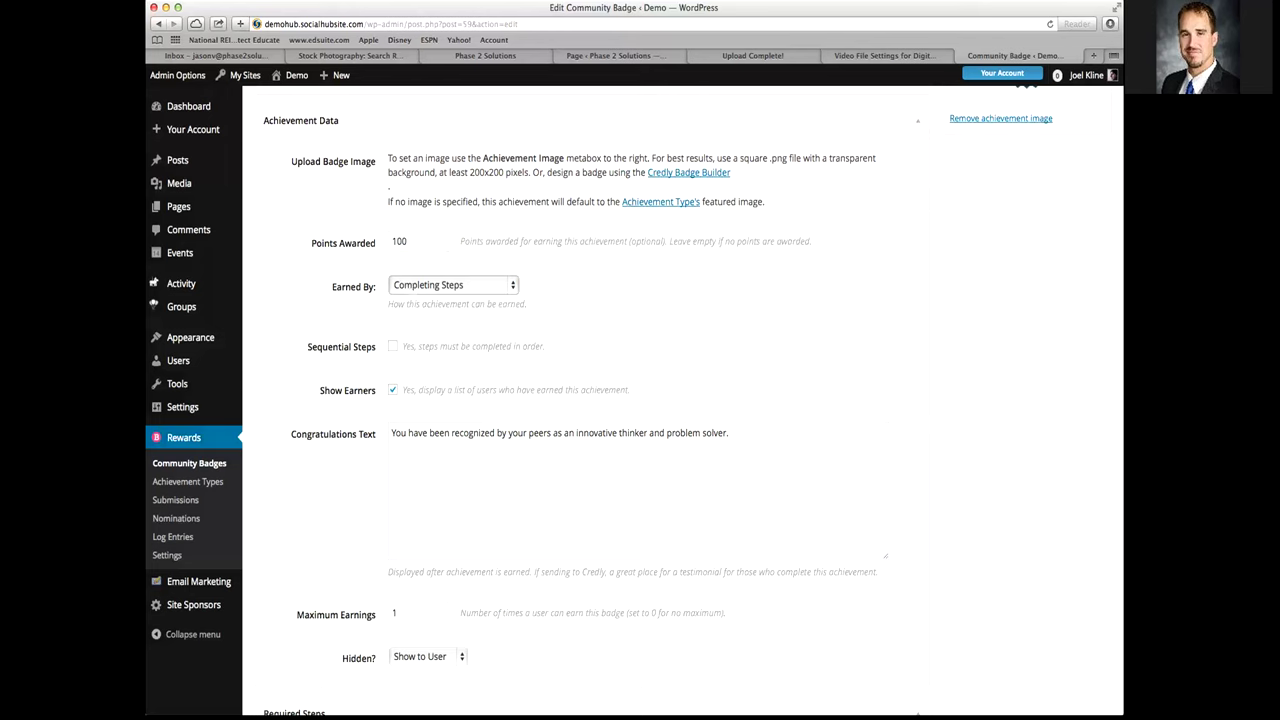
{"action": "key", "text": "space"}
{"action": "key", "text": "Down"}
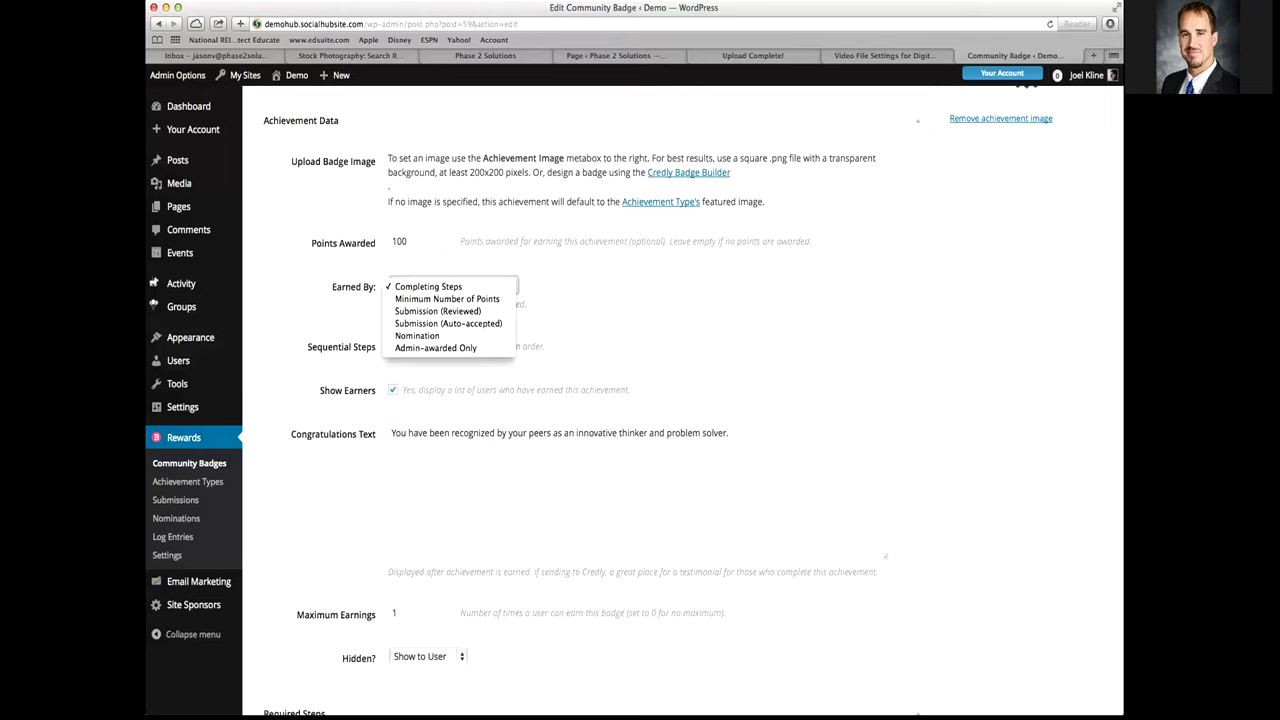
{"action": "key", "text": "Escape"}
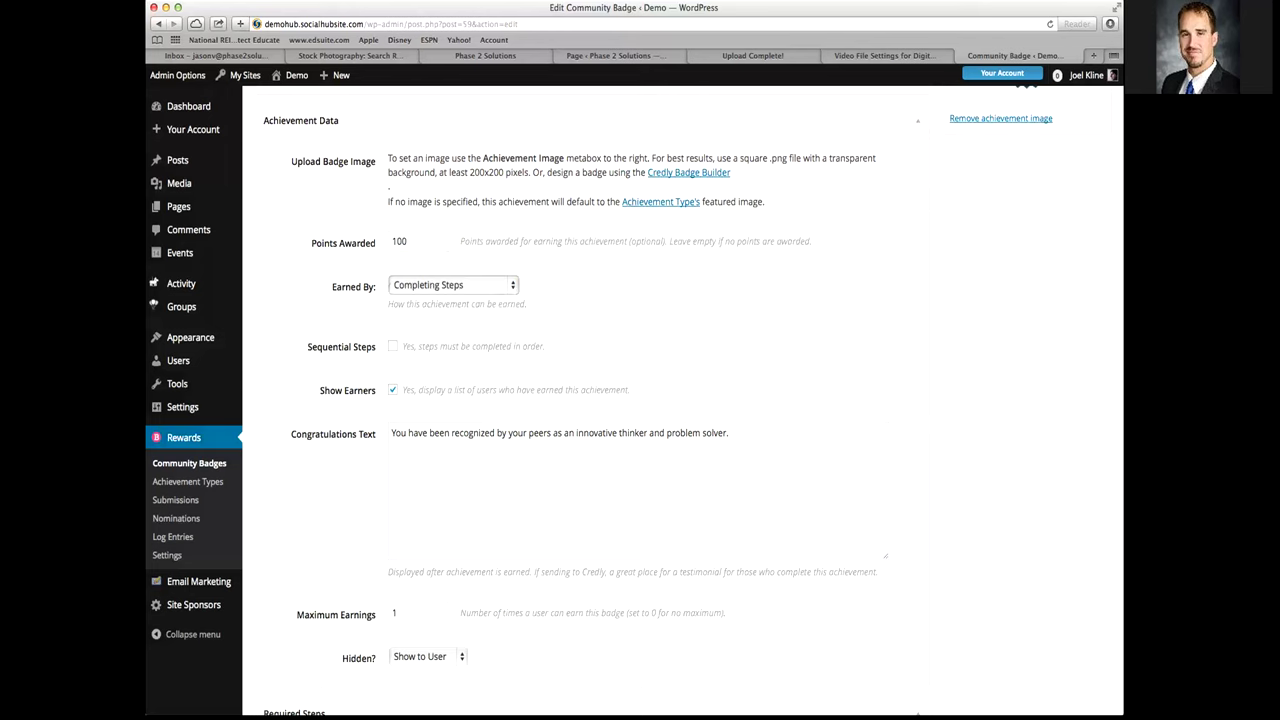
{"action": "key", "text": "space"}
{"action": "key", "text": "Down"}
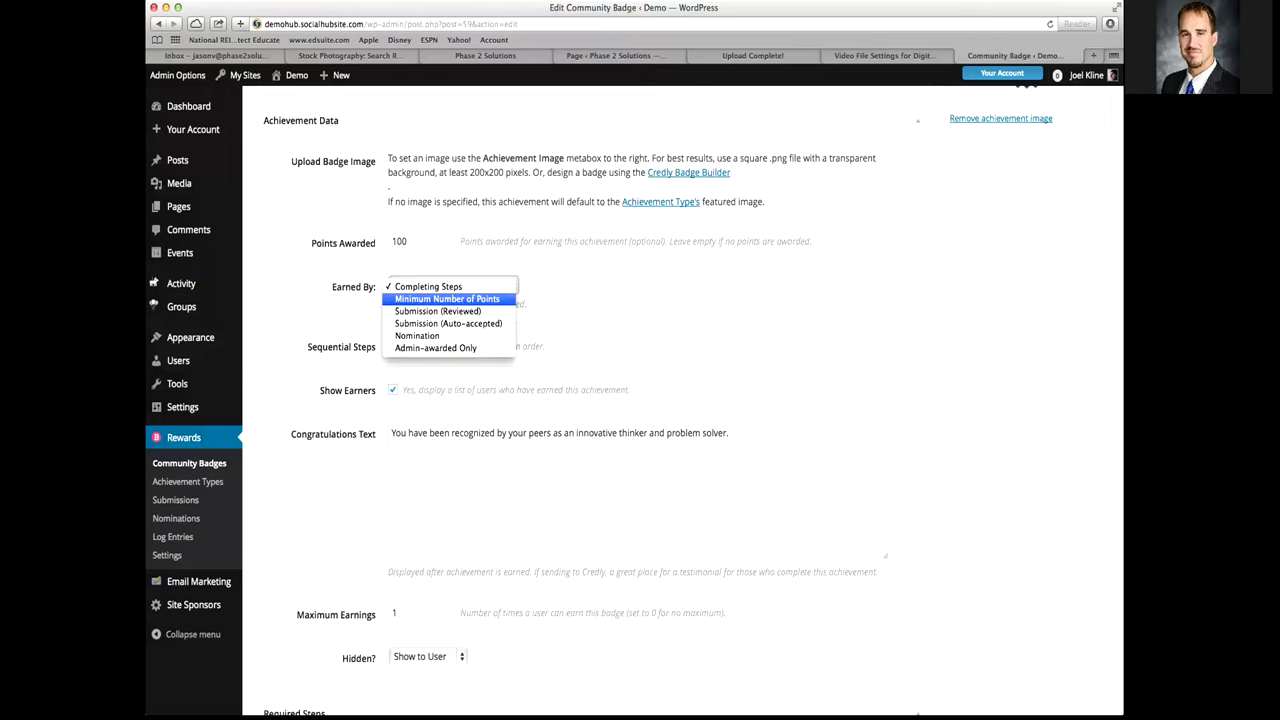
{"action": "key", "text": "Escape"}
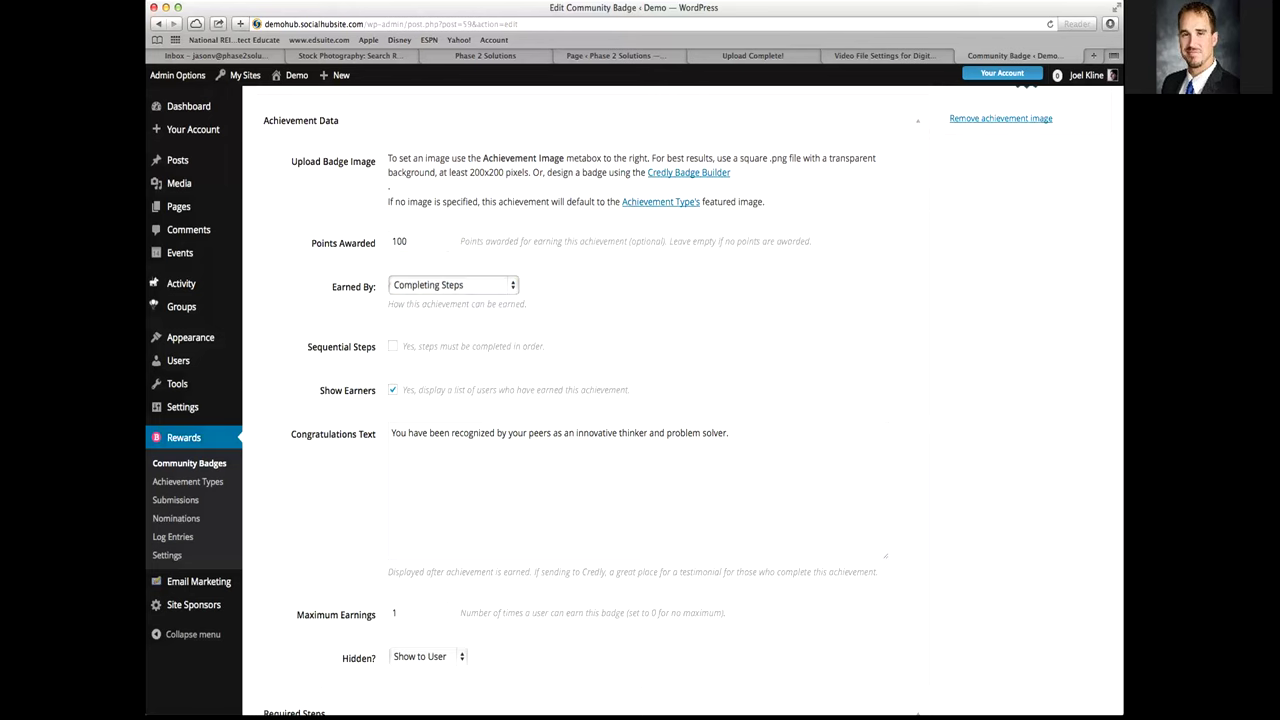
{"action": "key", "text": "space"}
{"action": "key", "text": "Down"}
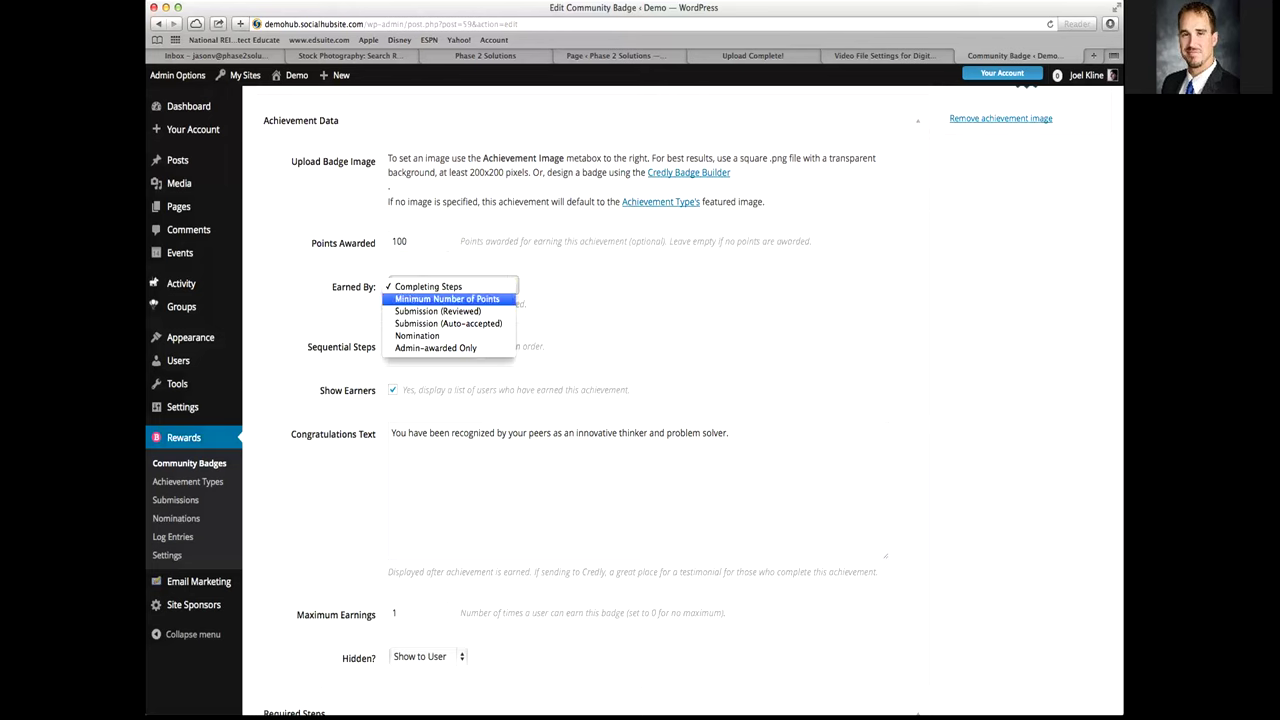
{"action": "key", "text": "Down"}
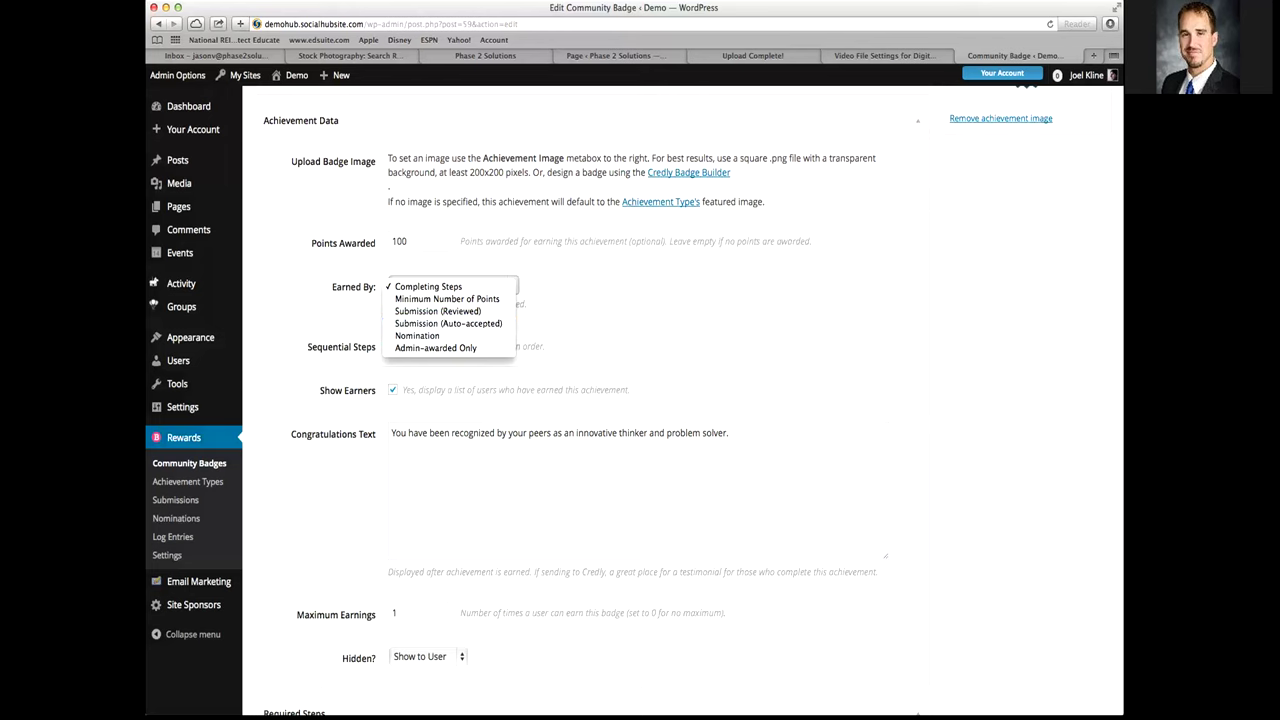
{"action": "key", "text": "Escape"}
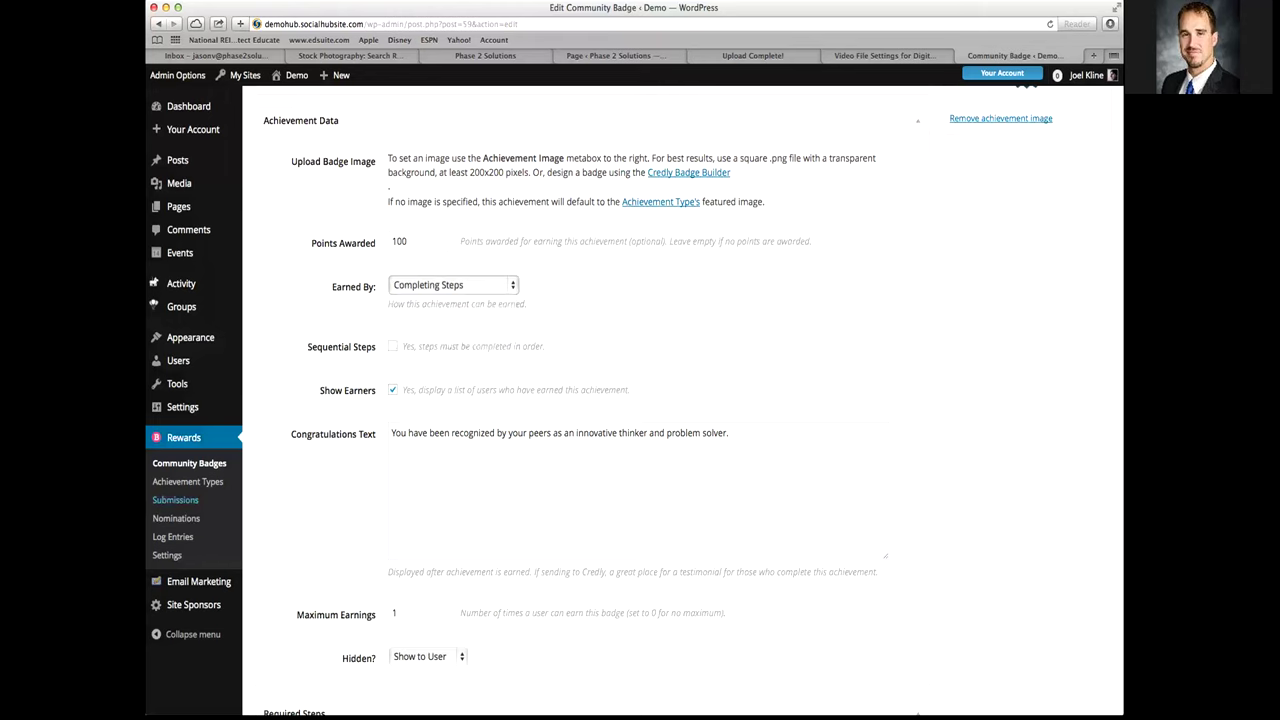
Examine the Submission (Auto-accepted), Nomination and Admin-awarded Only earning methods, keeping Completing Steps selected
{"action": "left_click", "coordinate": [453, 285]}
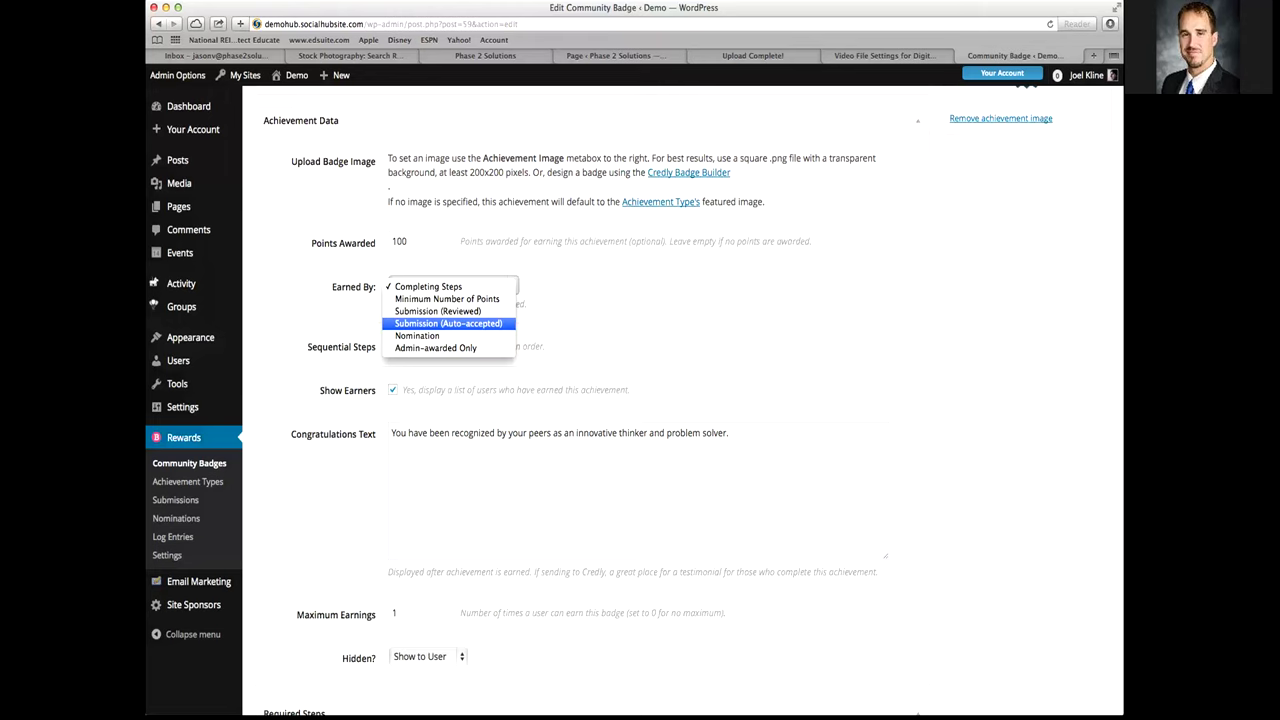
{"action": "key", "text": "Return"}
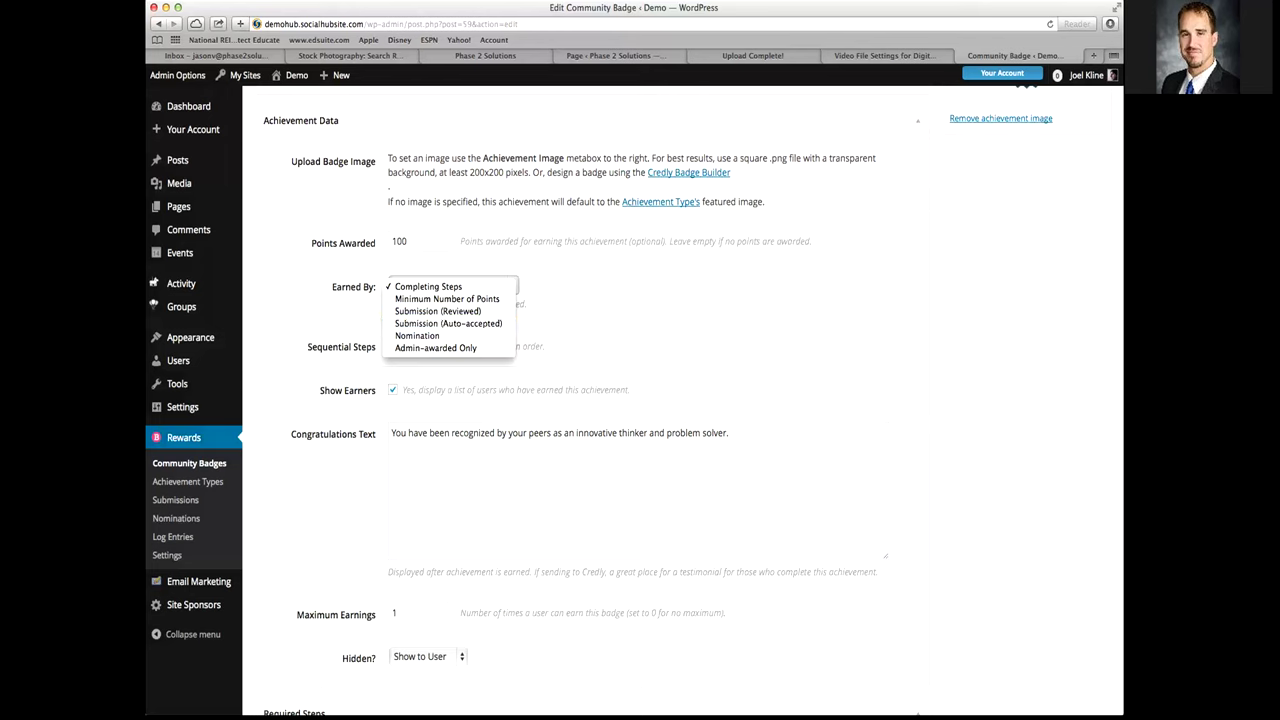
{"action": "left_click", "coordinate": [178, 206]}
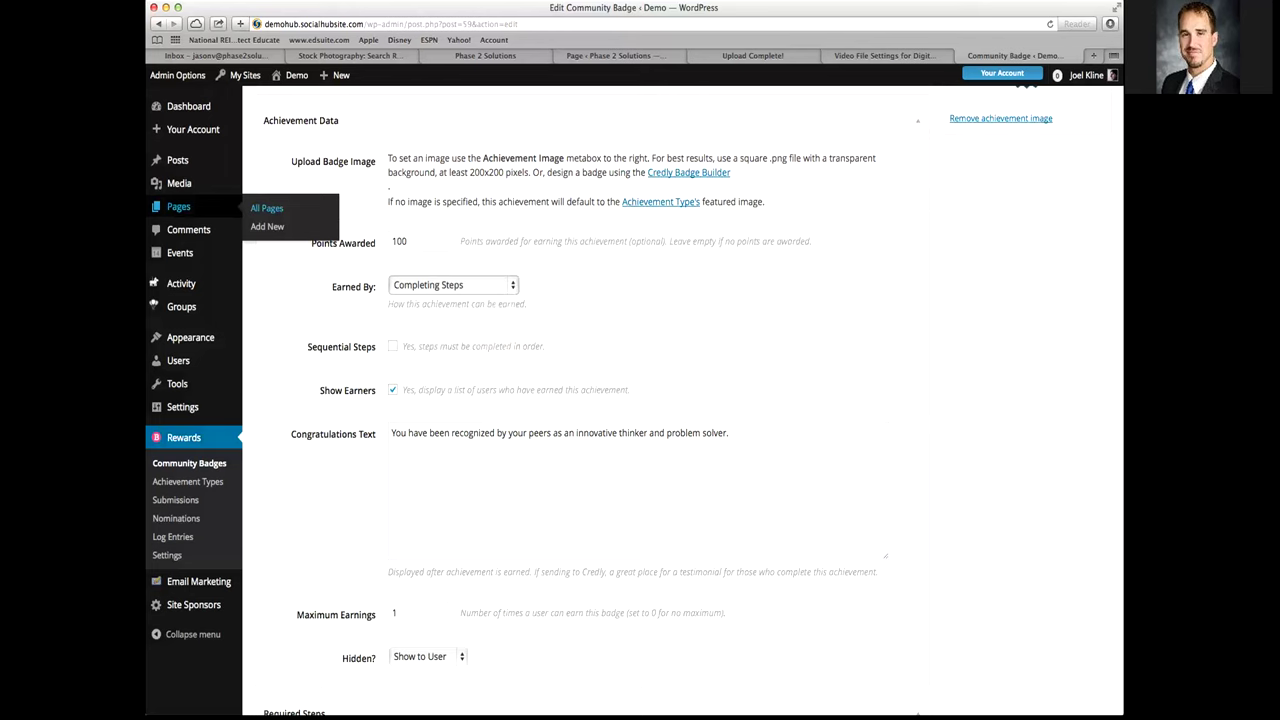
{"action": "left_click", "coordinate": [452, 285]}
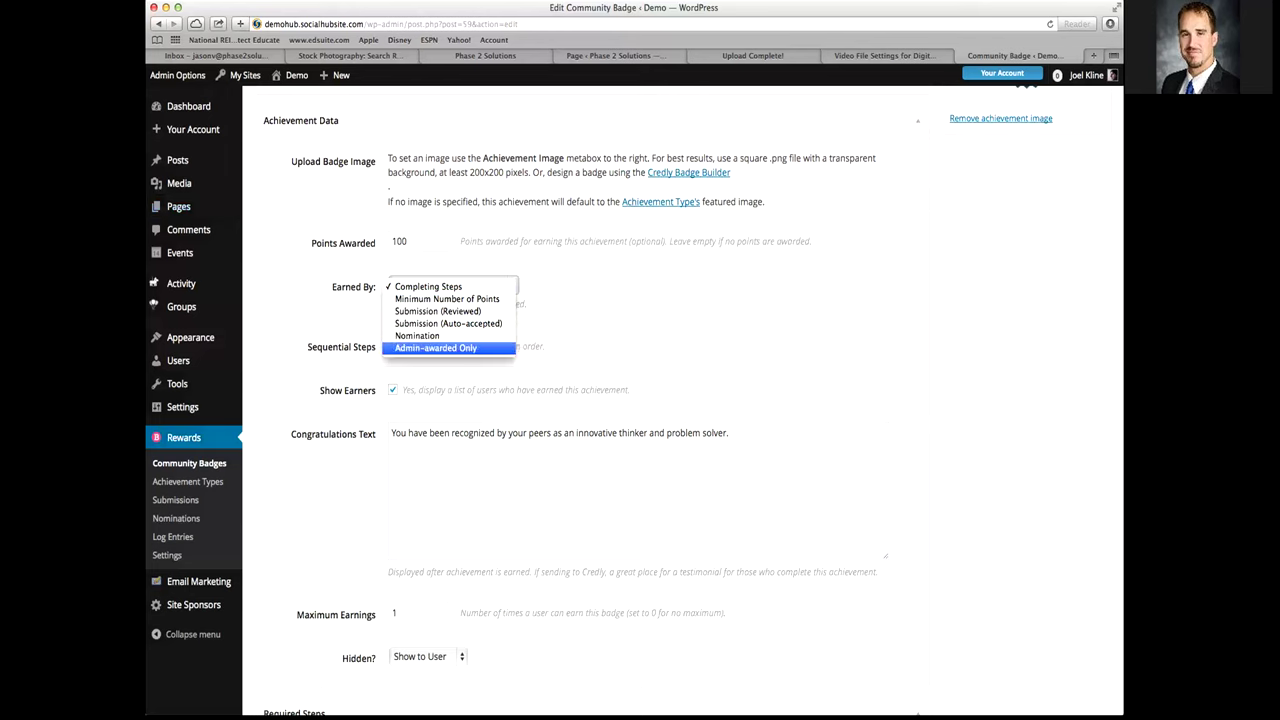
{"action": "key", "text": "Escape"}
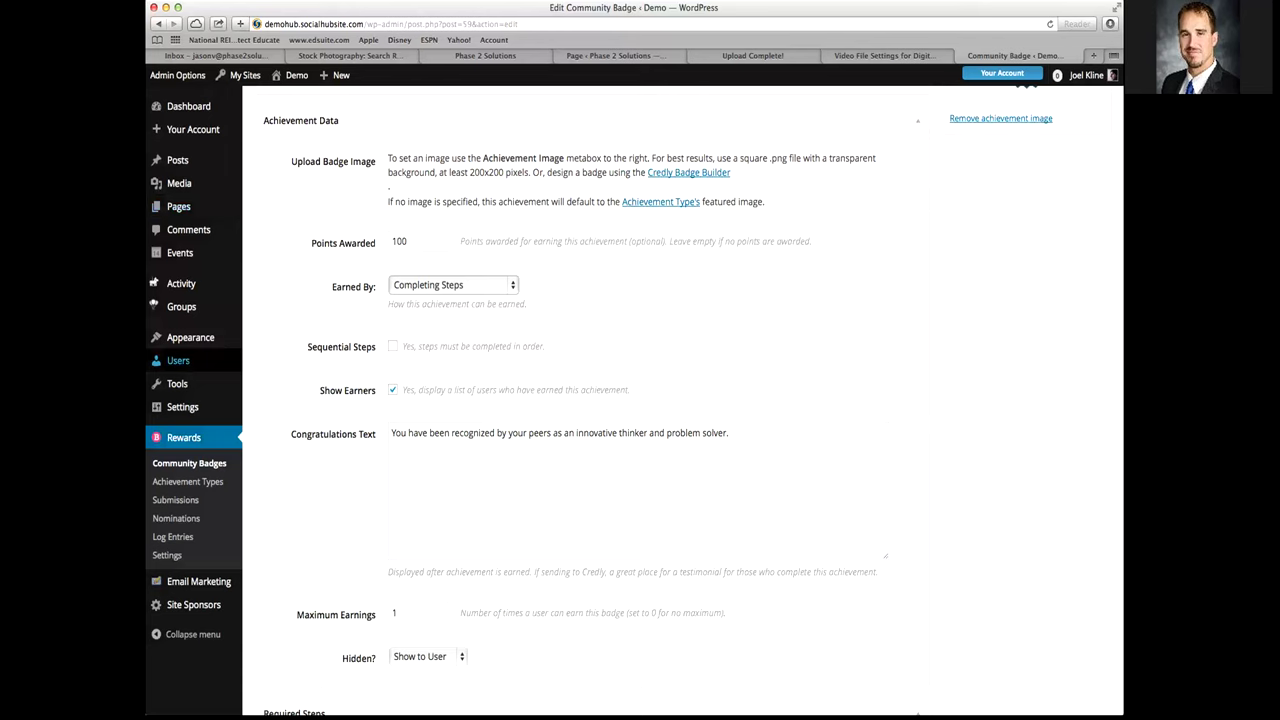
Open the demo6 administrator's profile from the list of all users and find its Earned Achievements section
{"action": "mouse_move", "coordinate": [178, 360]}
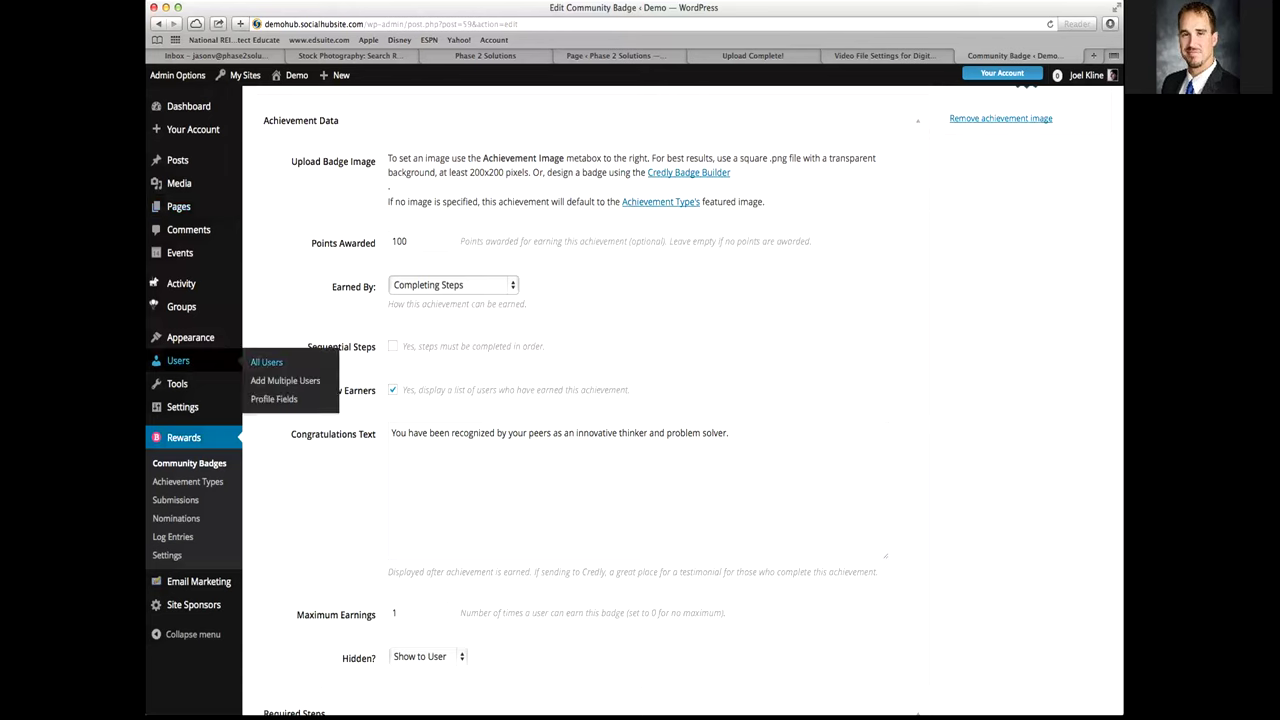
{"action": "left_click", "coordinate": [266, 362]}
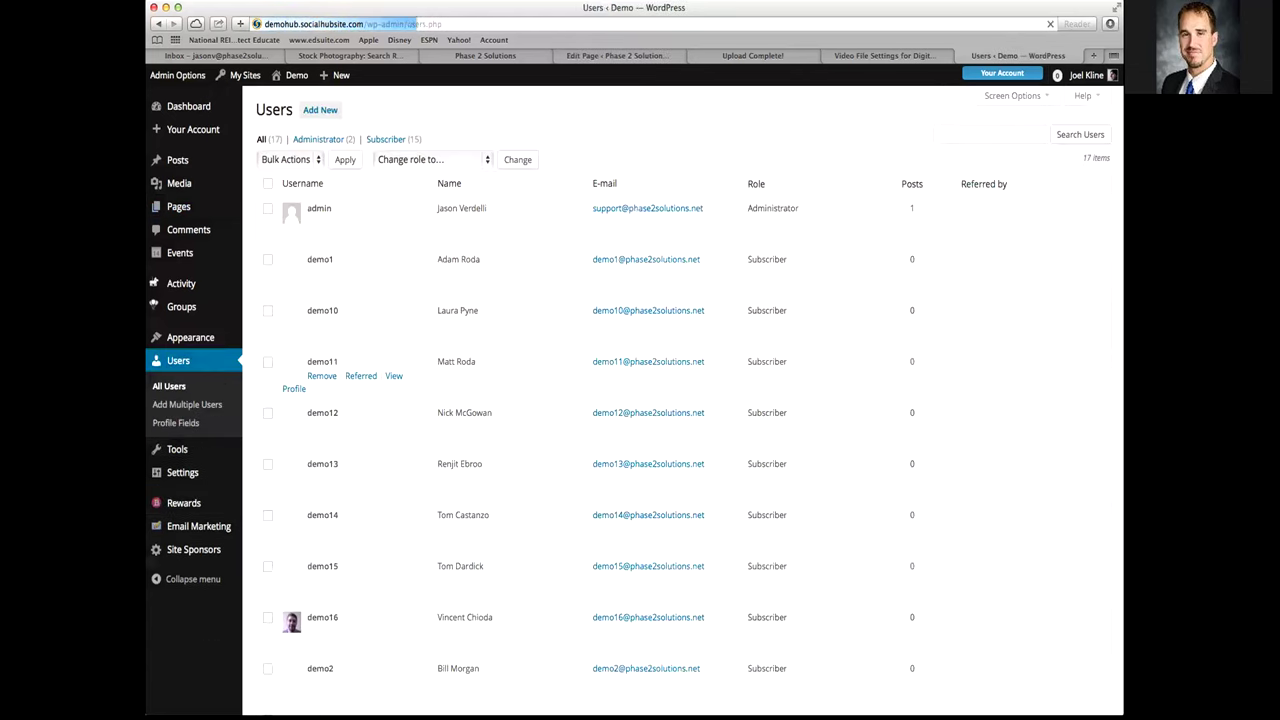
{"action": "scroll", "coordinate": [680, 400], "scroll_direction": "down", "scroll_amount": 7}
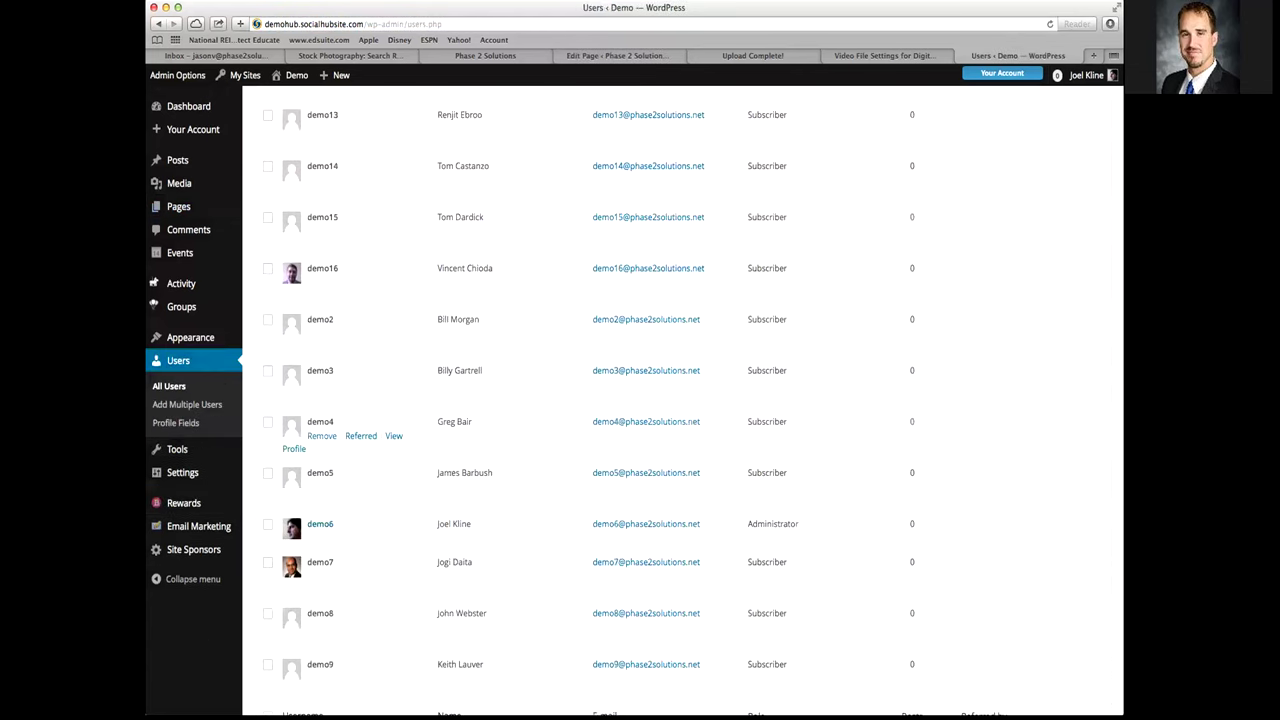
{"action": "left_click", "coordinate": [314, 538]}
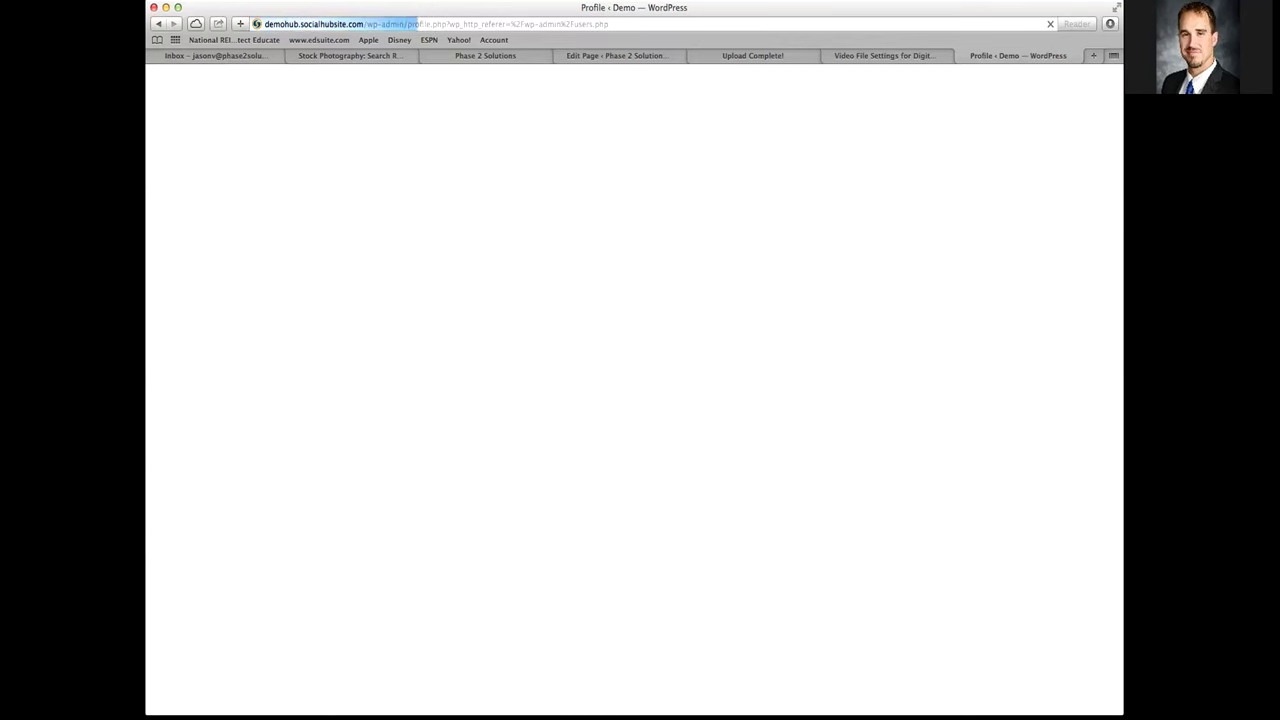
{"action": "scroll", "coordinate": [680, 400], "scroll_direction": "down", "scroll_amount": 15}
{"action": "scroll", "coordinate": [680, 400], "scroll_direction": "down", "scroll_amount": 5}
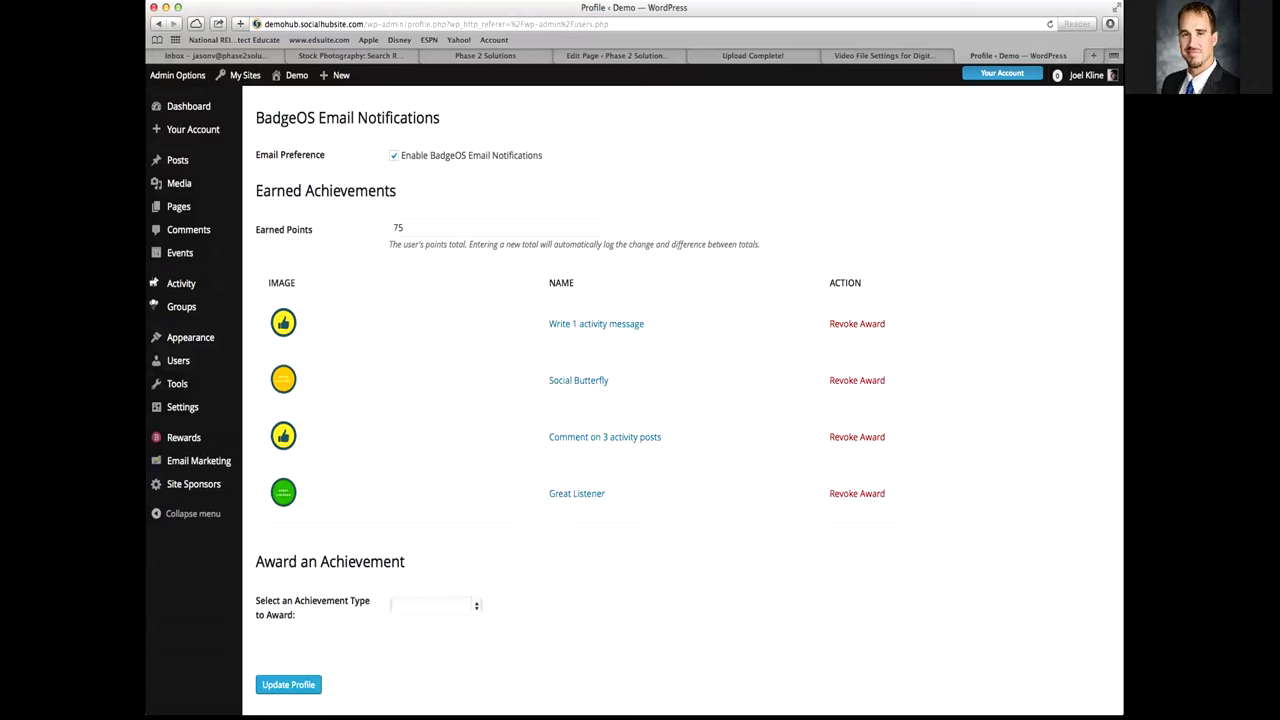
Choose Community Badge as the achievement type to award and review the badges that can be awarded or revoked
{"action": "scroll", "coordinate": [680, 400], "scroll_direction": "down", "scroll_amount": 1}
{"action": "left_click", "coordinate": [436, 566]}
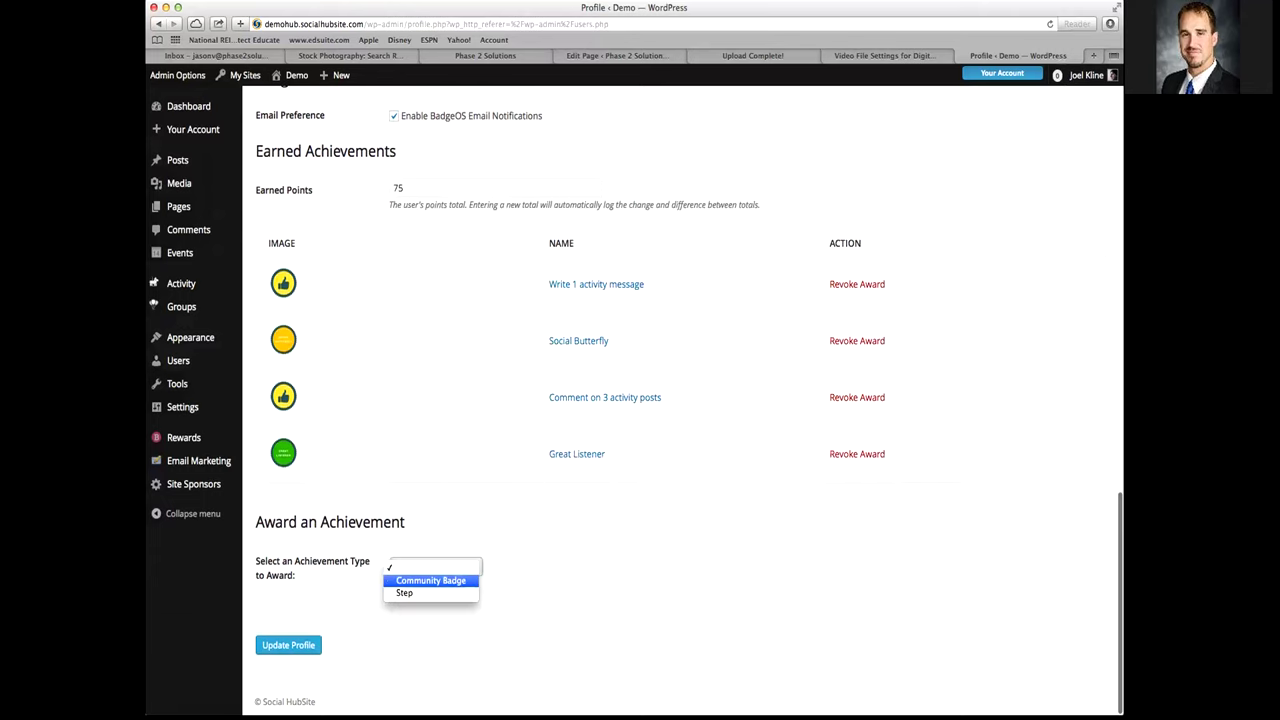
{"action": "left_click", "coordinate": [432, 580]}
{"action": "scroll", "coordinate": [680, 400], "scroll_direction": "down", "scroll_amount": 5}
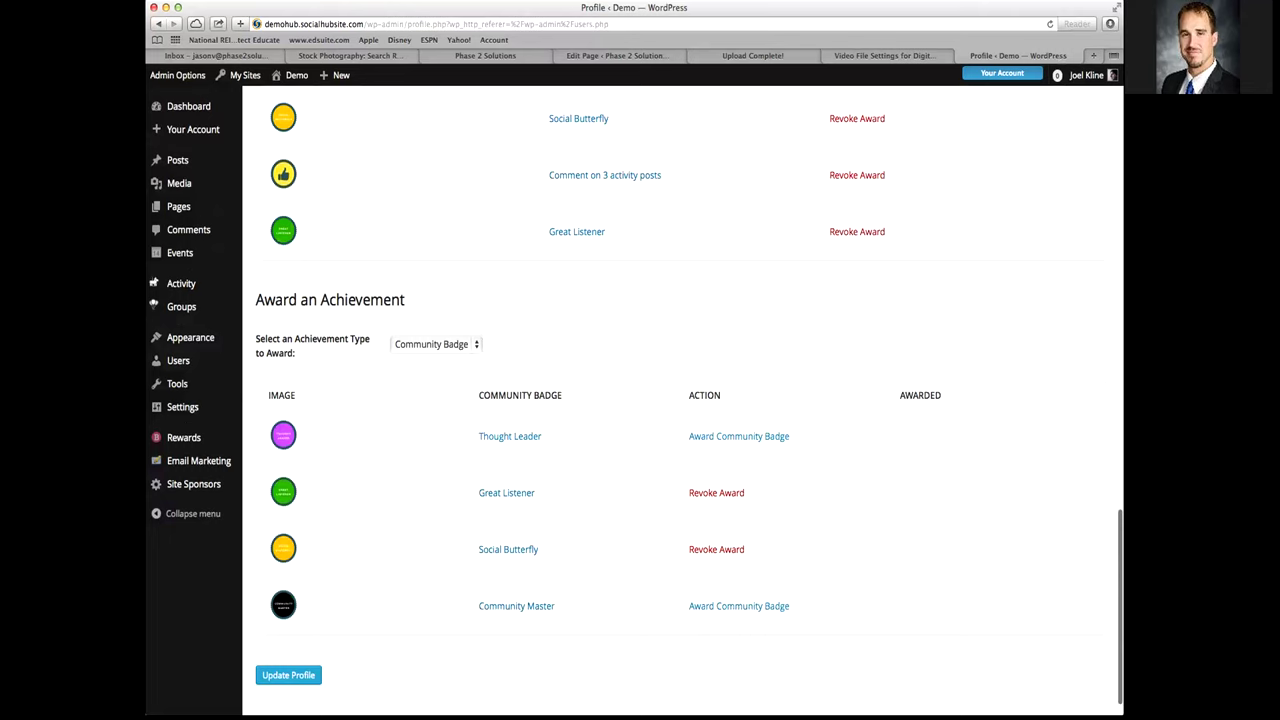
Return to the Thought Leader badge editor and recheck the Earned By options, leaving the selection as it is
{"action": "scroll", "coordinate": [680, 400], "scroll_direction": "up", "scroll_amount": 6}
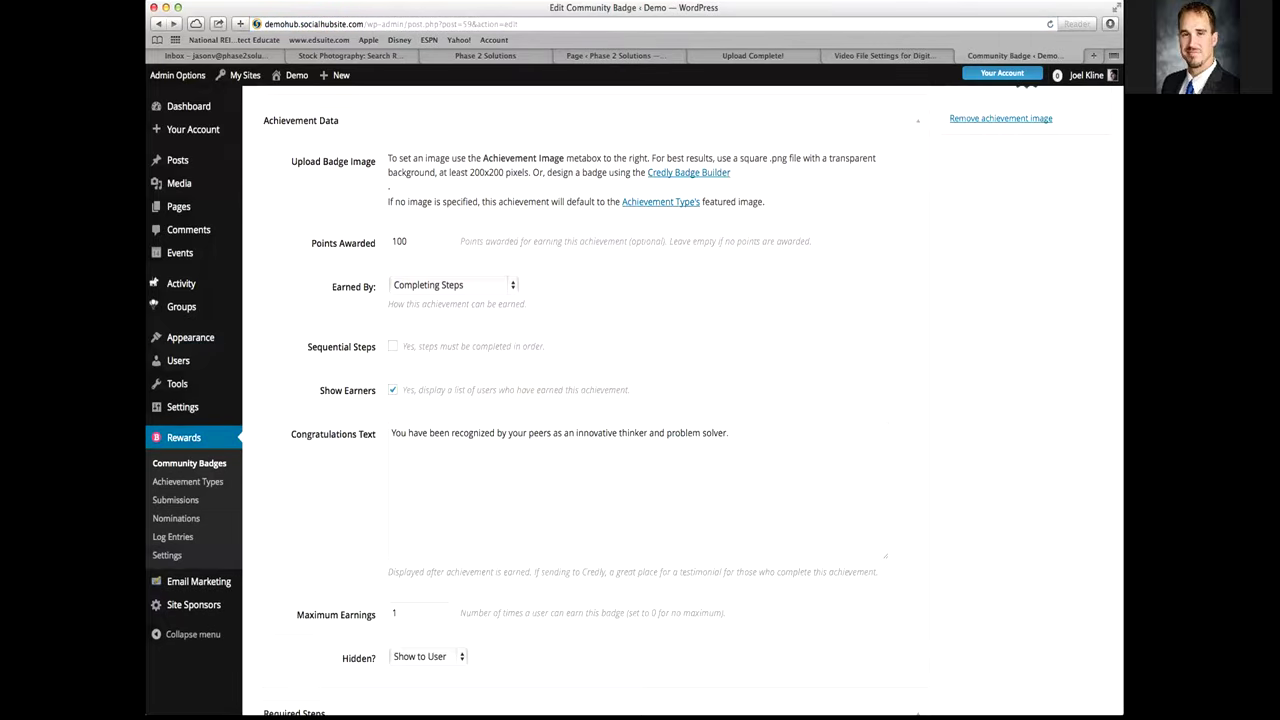
{"action": "left_click", "coordinate": [453, 285]}
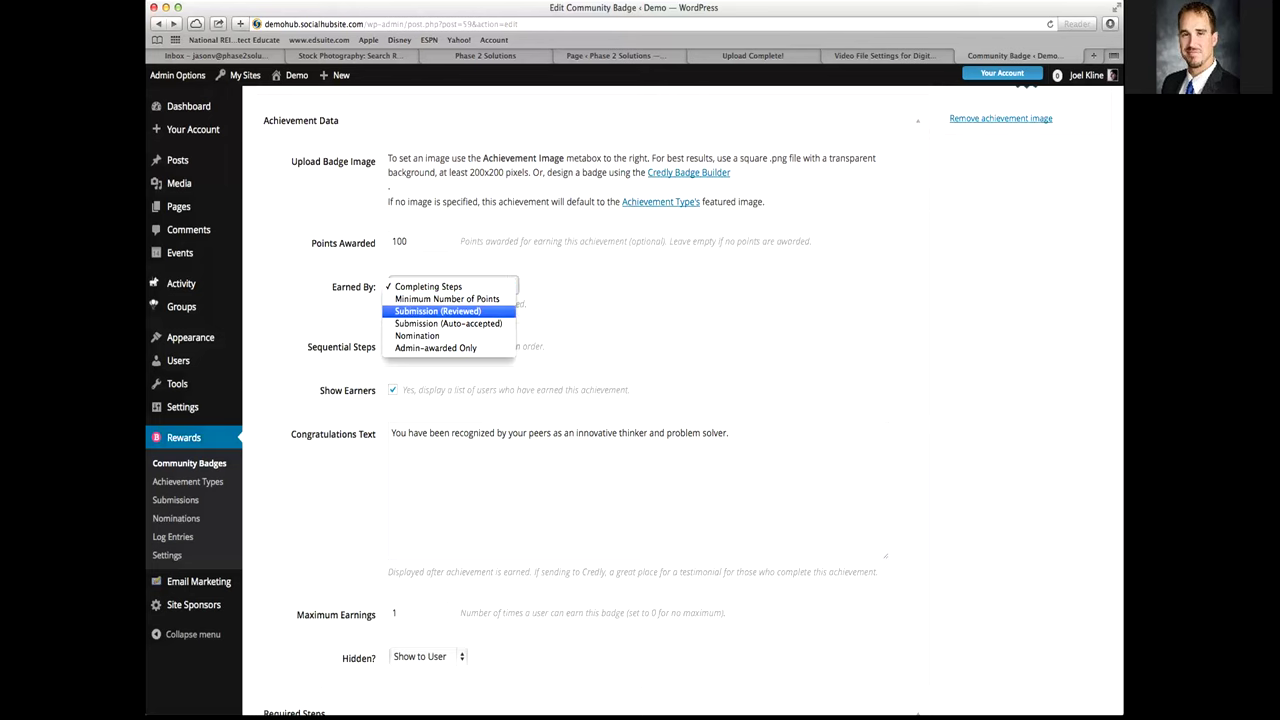
{"action": "key", "text": "Escape"}
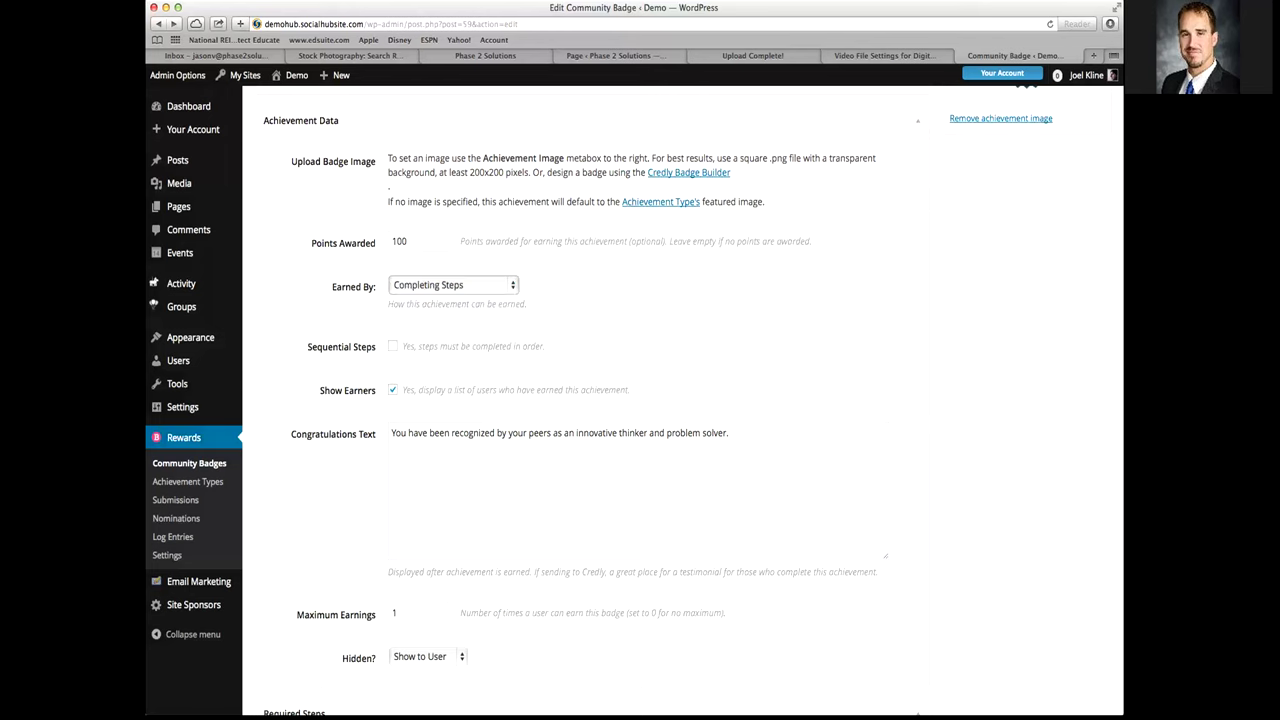
Examine the badge's Maximum Earnings, Hidden and Required Steps settings along with the rest of its achievement data
{"action": "scroll", "coordinate": [693, 415], "scroll_direction": "down", "scroll_amount": 3}
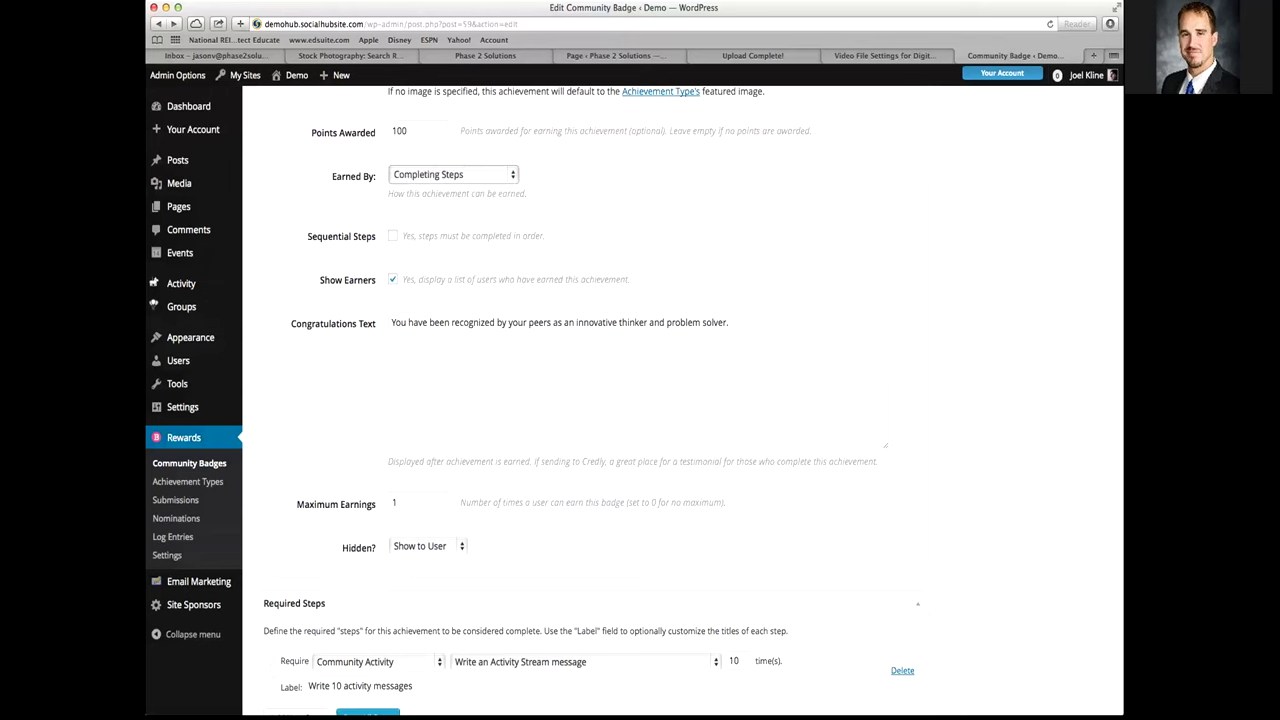
{"action": "scroll", "coordinate": [693, 400], "scroll_direction": "down", "scroll_amount": 2}
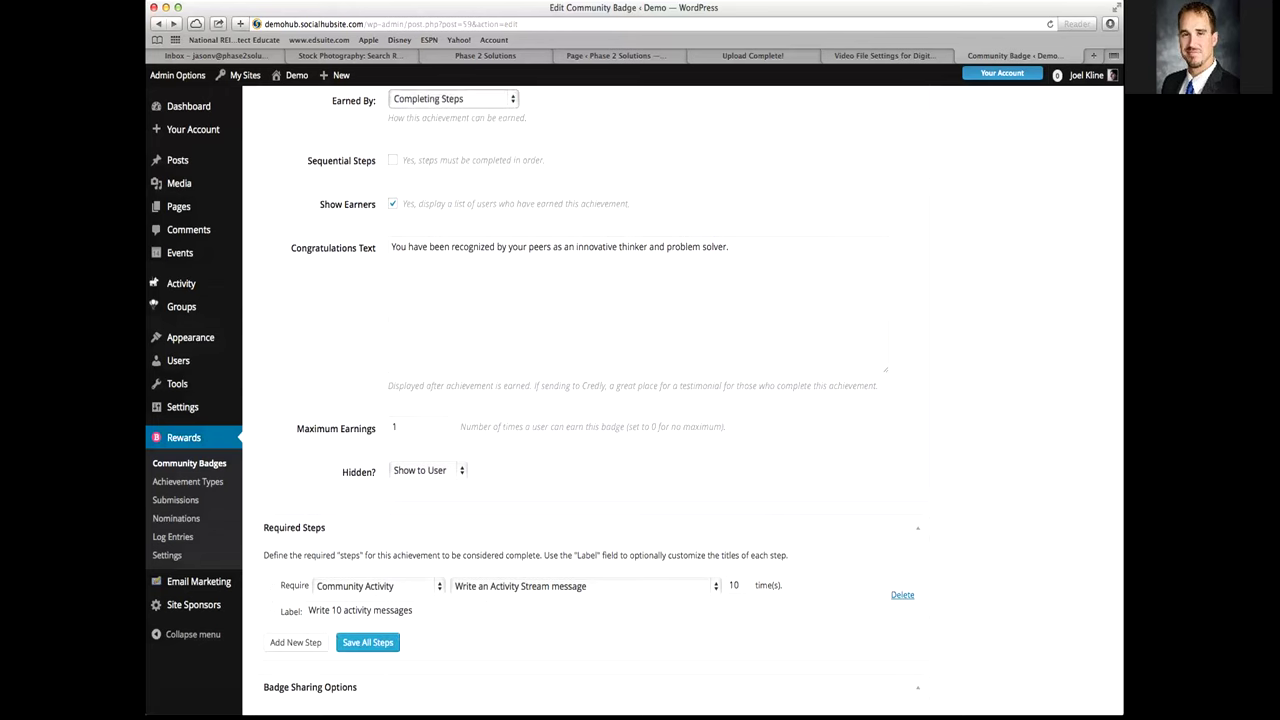
{"action": "scroll", "coordinate": [590, 400], "scroll_direction": "up", "scroll_amount": 1}
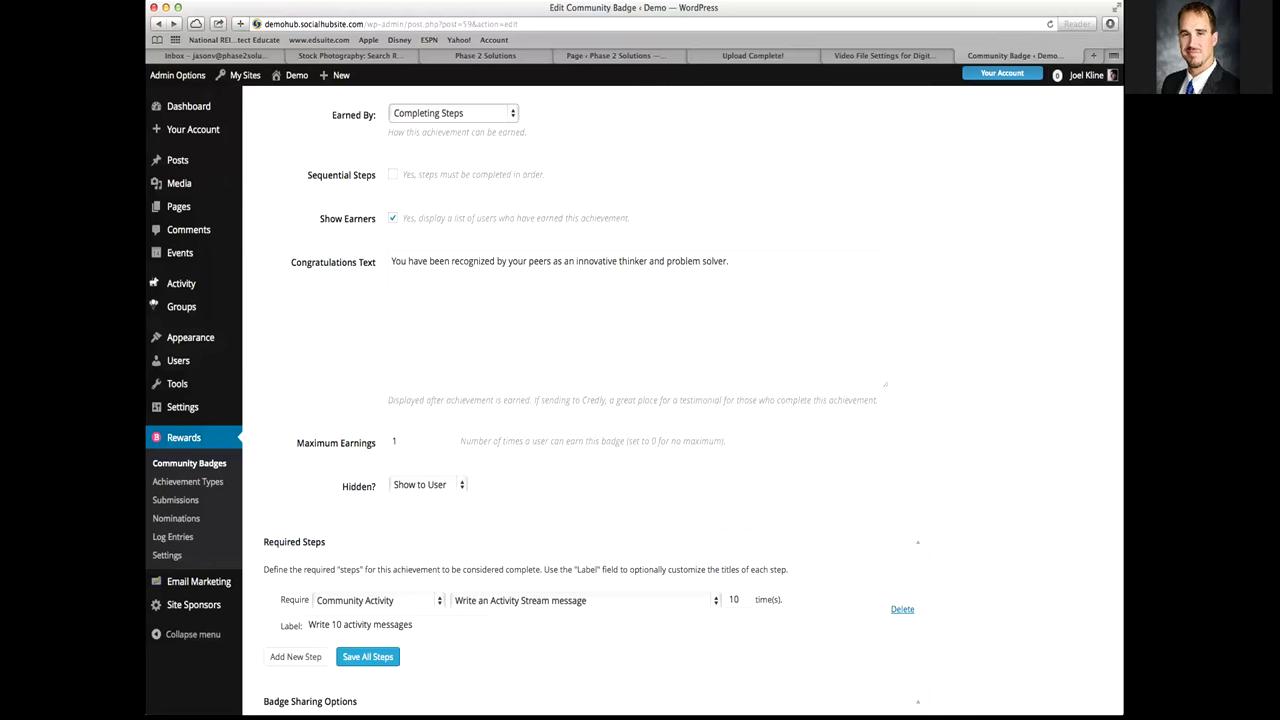
{"action": "scroll", "coordinate": [683, 400], "scroll_direction": "down", "scroll_amount": 3}
{"action": "scroll", "coordinate": [683, 400], "scroll_direction": "up", "scroll_amount": 5}
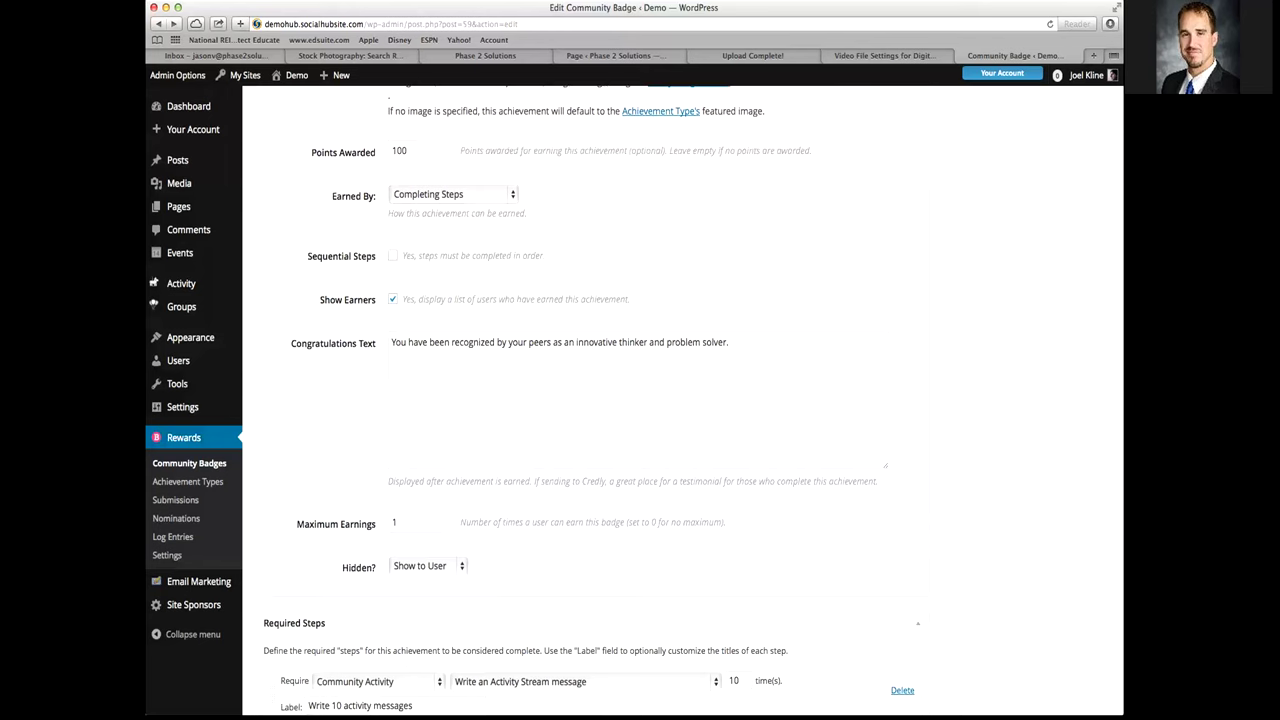
Examine the badge's Congratulations Text, Maximum Earnings and Hidden settings and the Badge Sharing Options, leaving their values as they are
{"action": "left_click", "coordinate": [729, 342]}
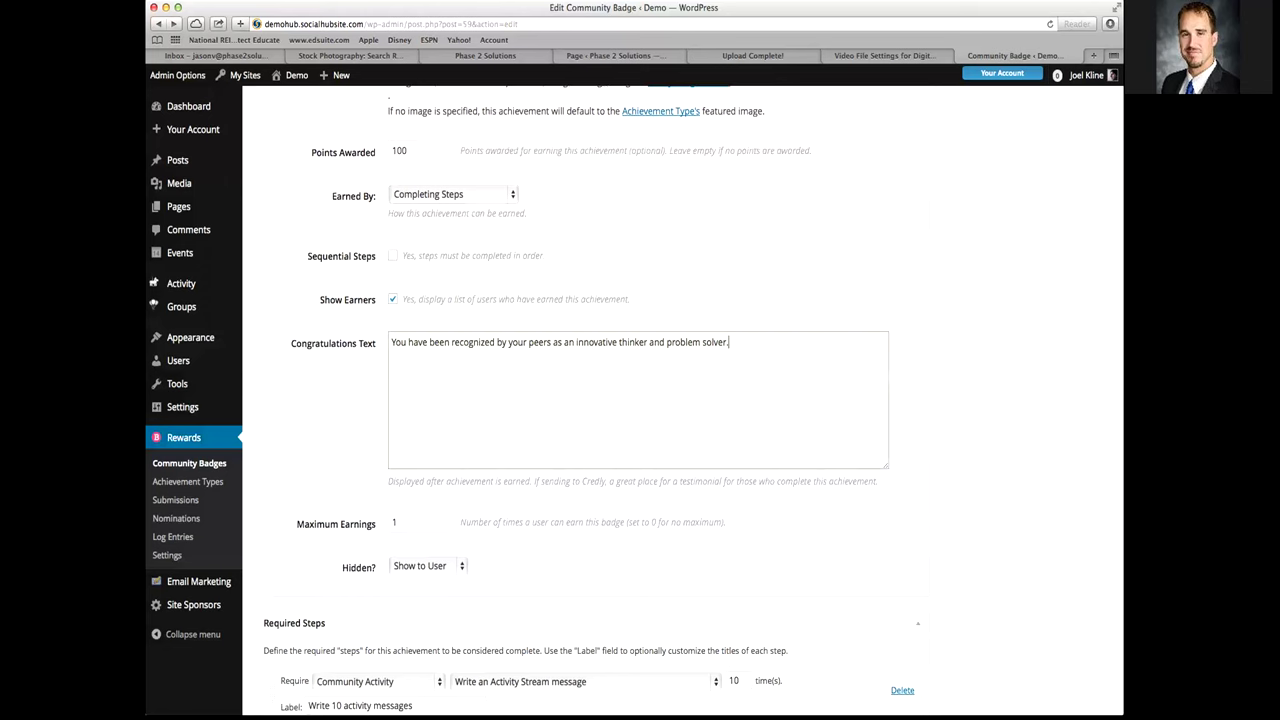
{"action": "scroll", "coordinate": [683, 400], "scroll_direction": "down", "scroll_amount": 4}
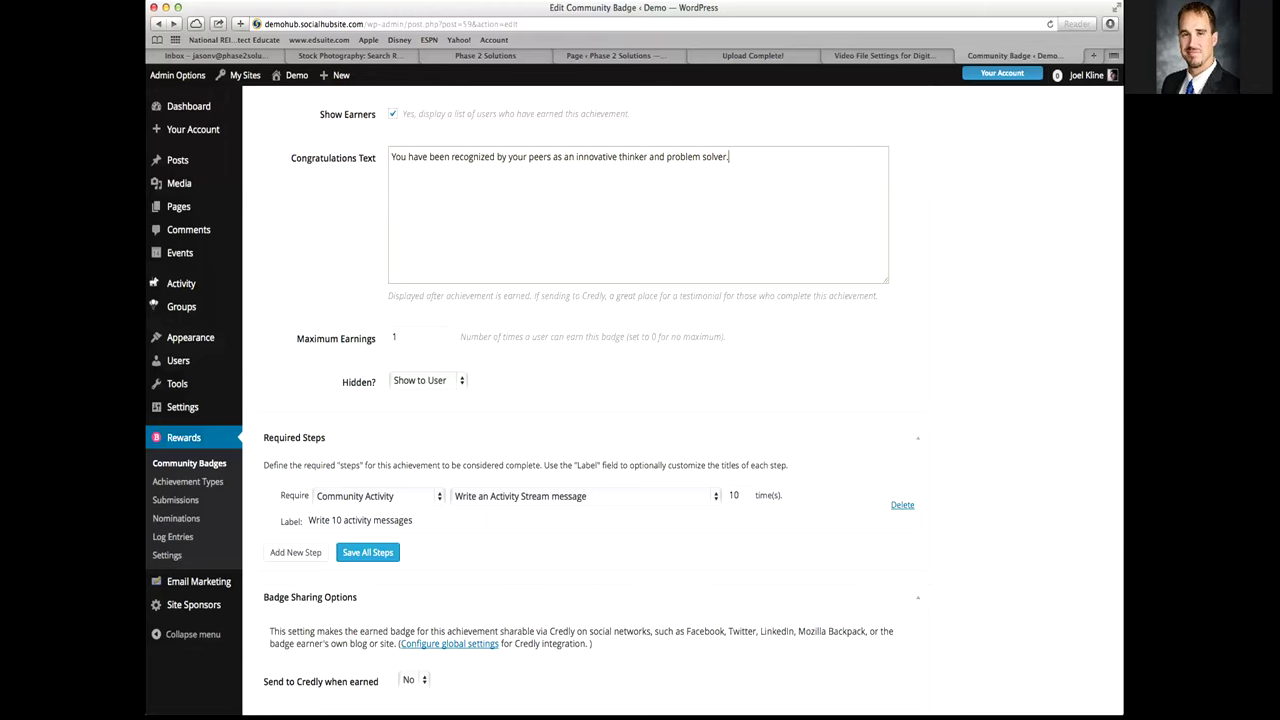
{"action": "scroll", "coordinate": [683, 400], "scroll_direction": "down", "scroll_amount": 1}
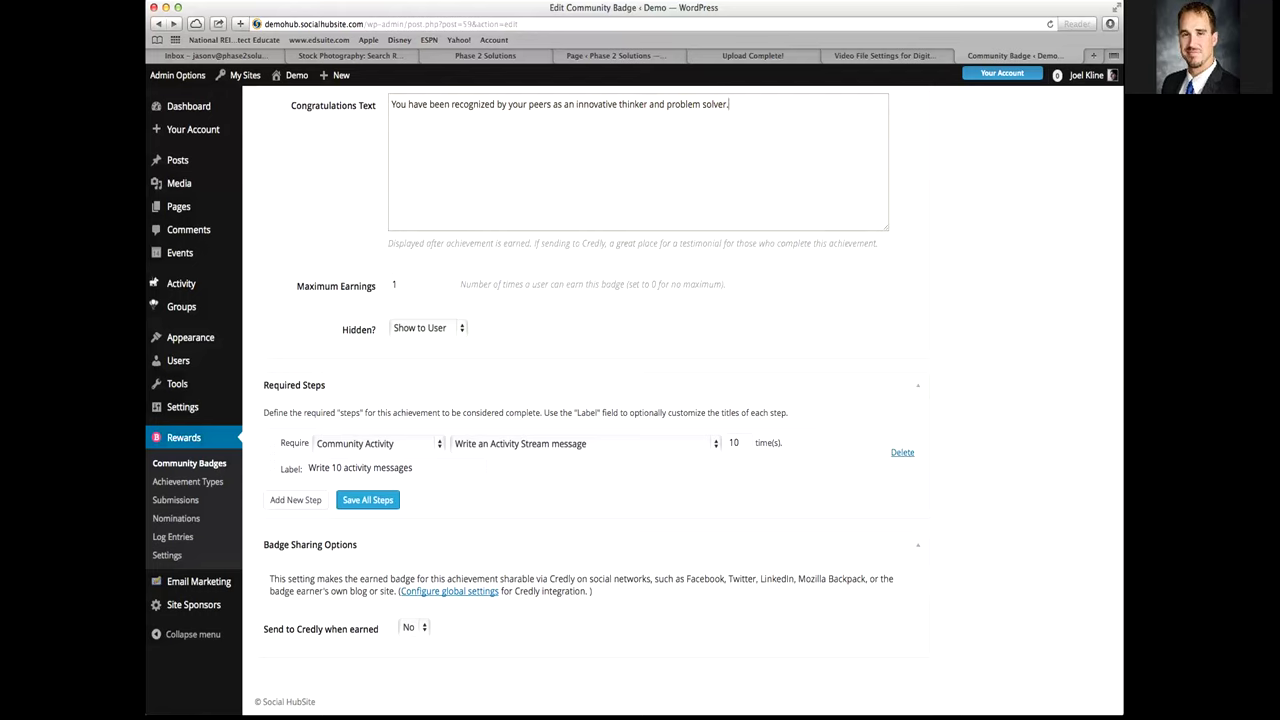
{"action": "left_click", "coordinate": [415, 284]}
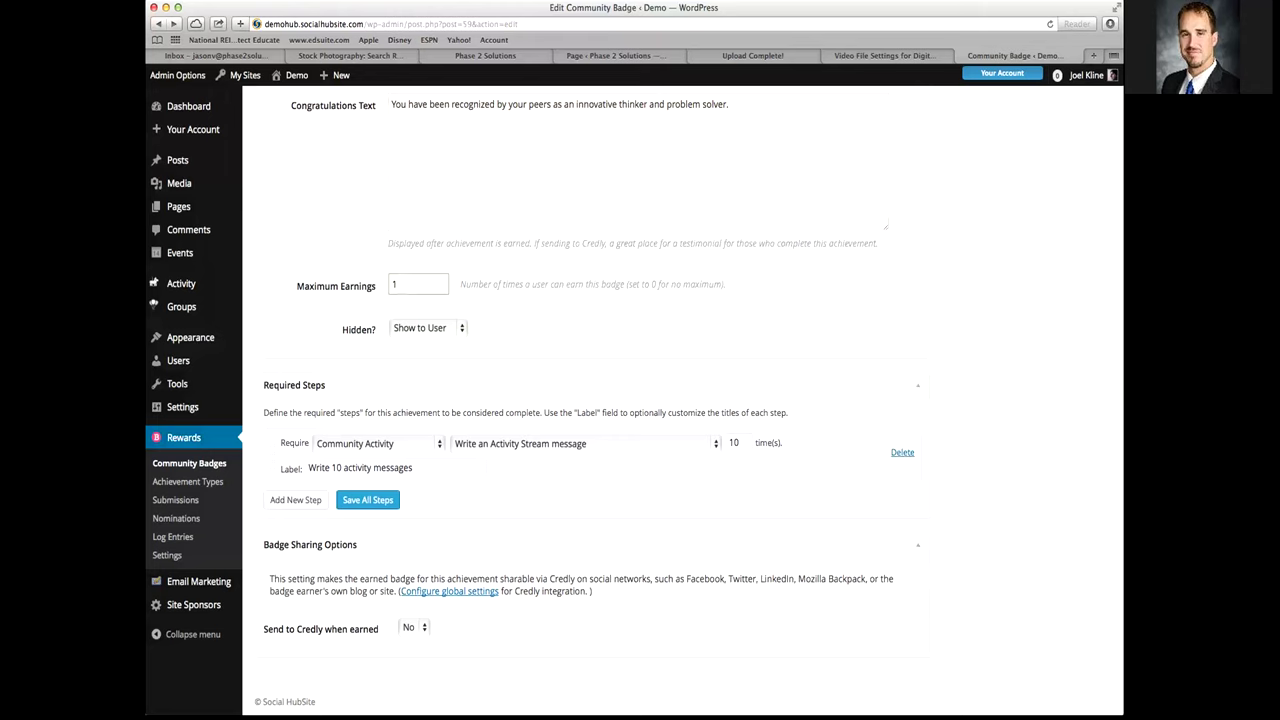
{"action": "scroll", "coordinate": [683, 400], "scroll_direction": "up", "scroll_amount": 1}
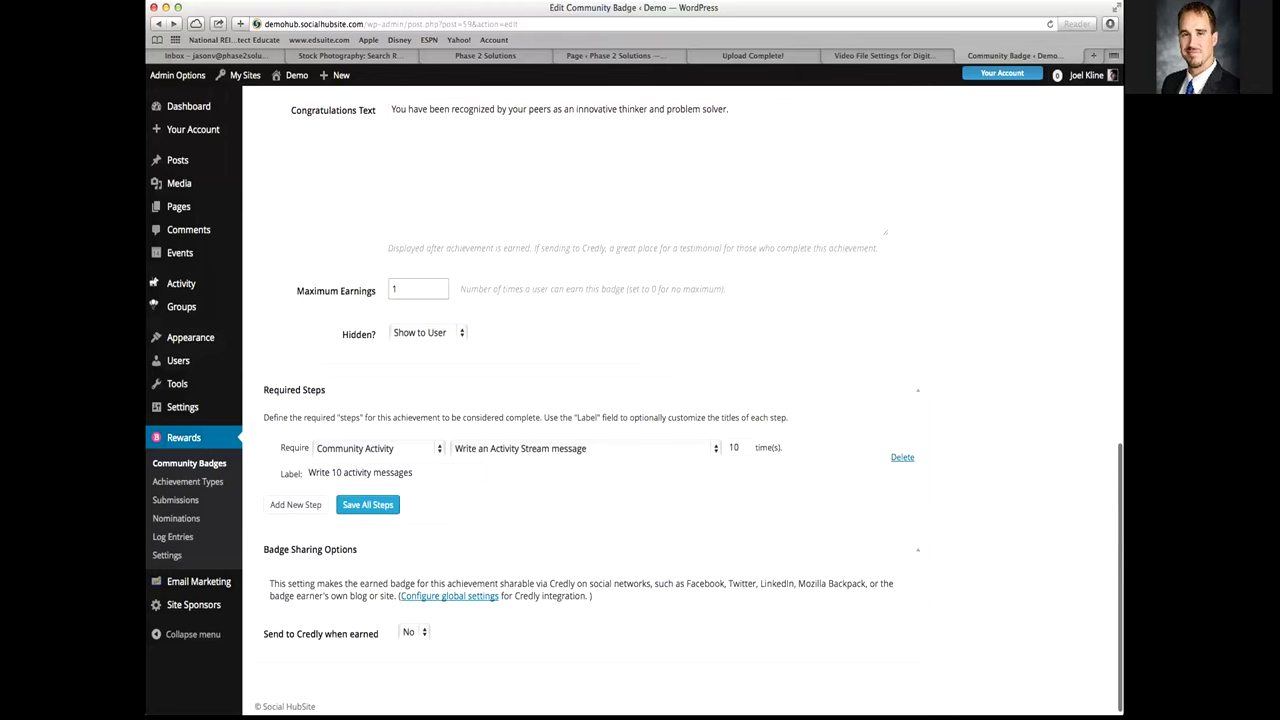
{"action": "left_click", "coordinate": [428, 332]}
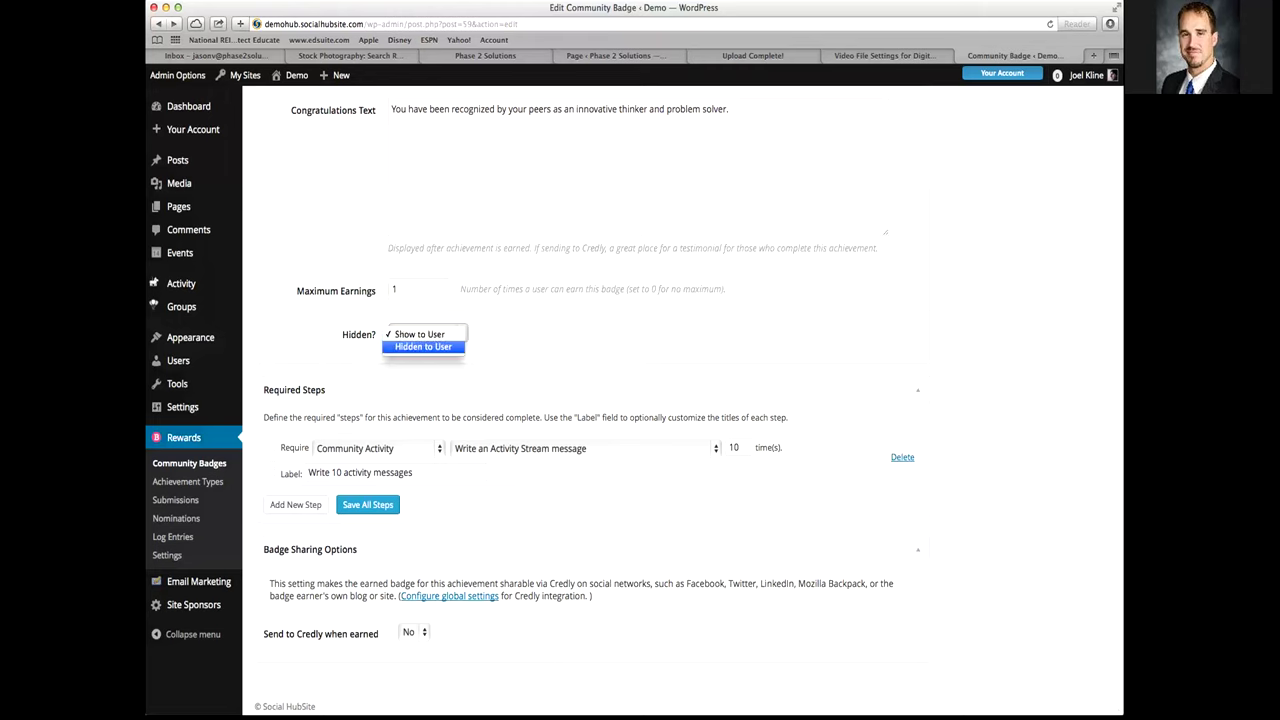
{"action": "key", "text": "Return"}
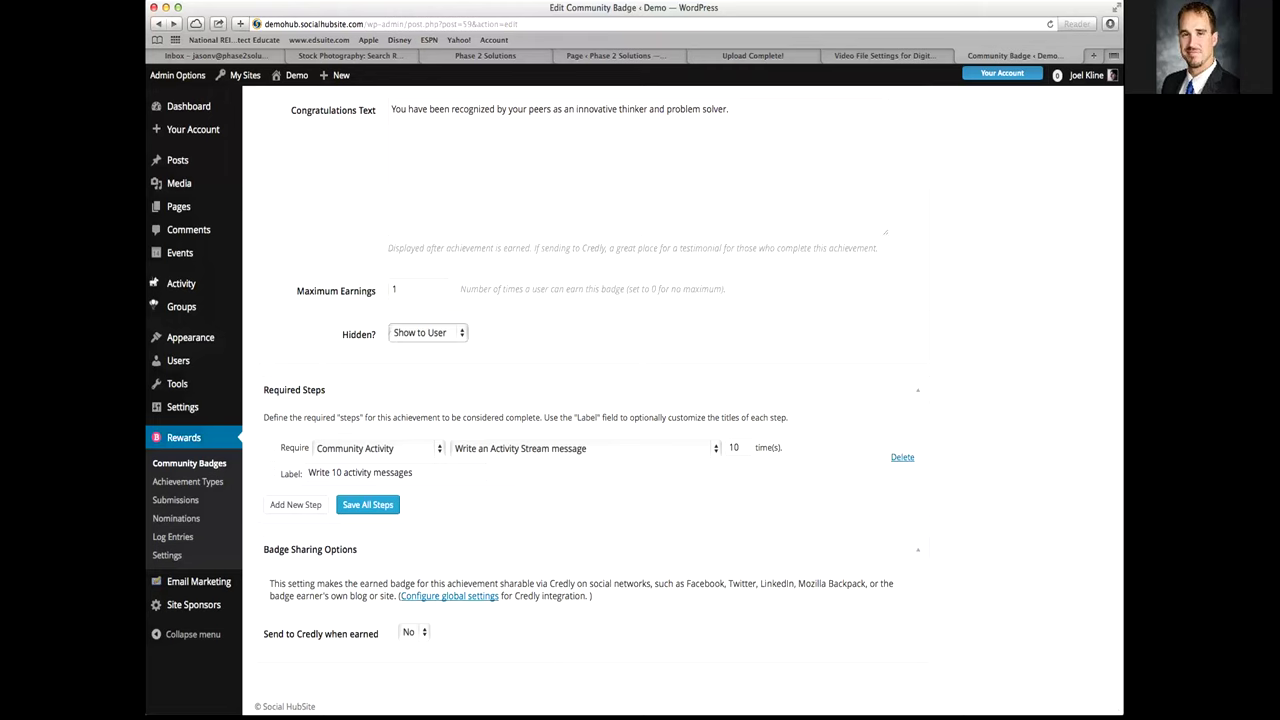
{"action": "scroll", "coordinate": [683, 400], "scroll_direction": "down", "scroll_amount": 1}
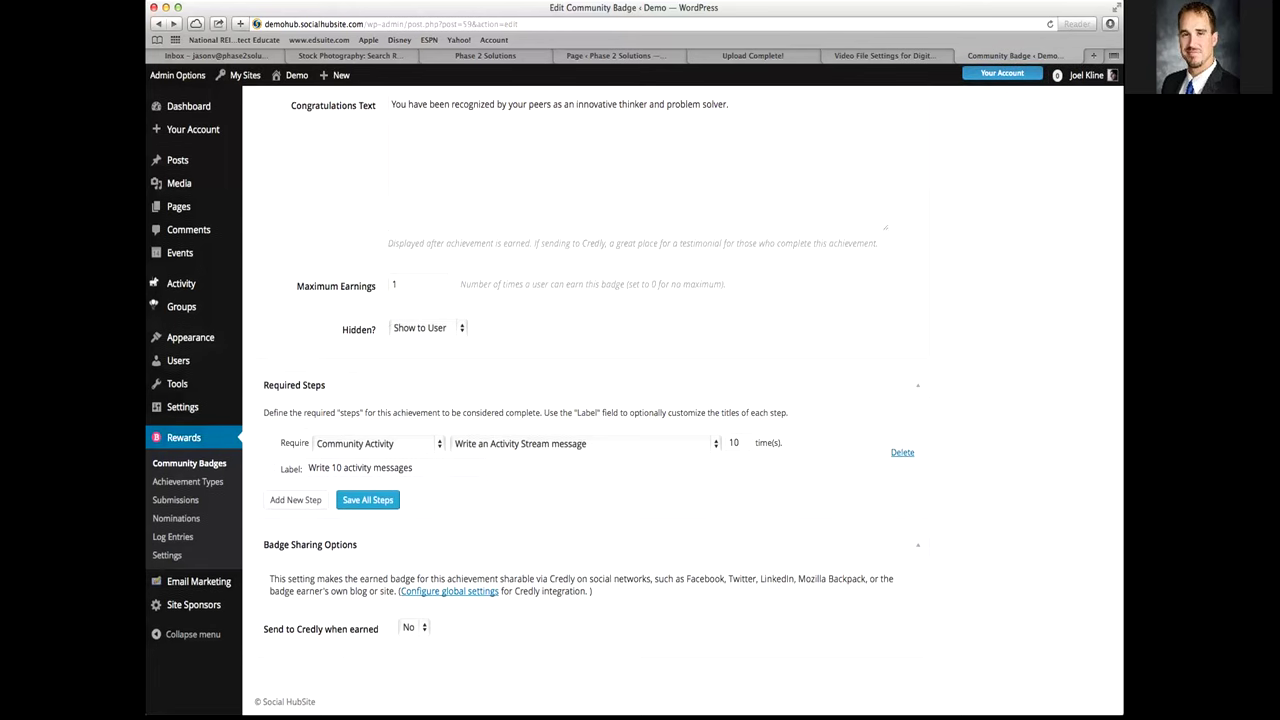
Try "Comment on a specific post" and "Publish a new post" as the required step's trigger type
{"action": "left_click", "coordinate": [378, 443]}
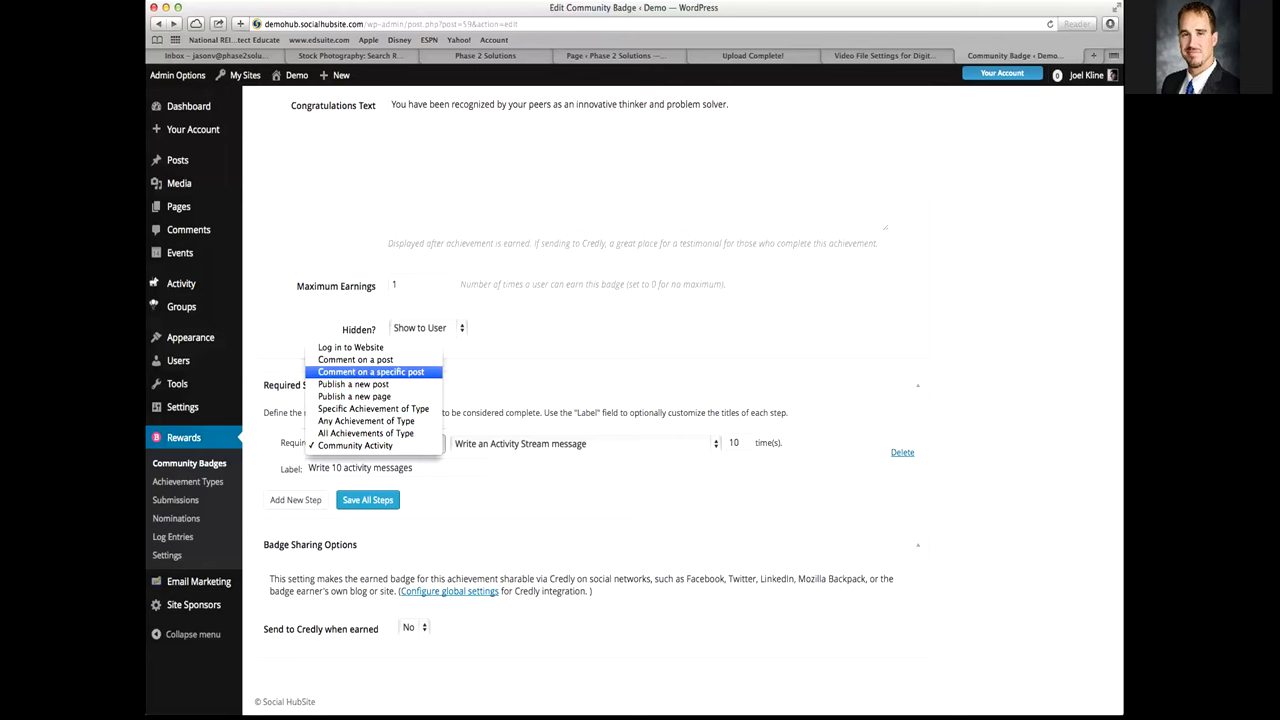
{"action": "key", "text": "Return"}
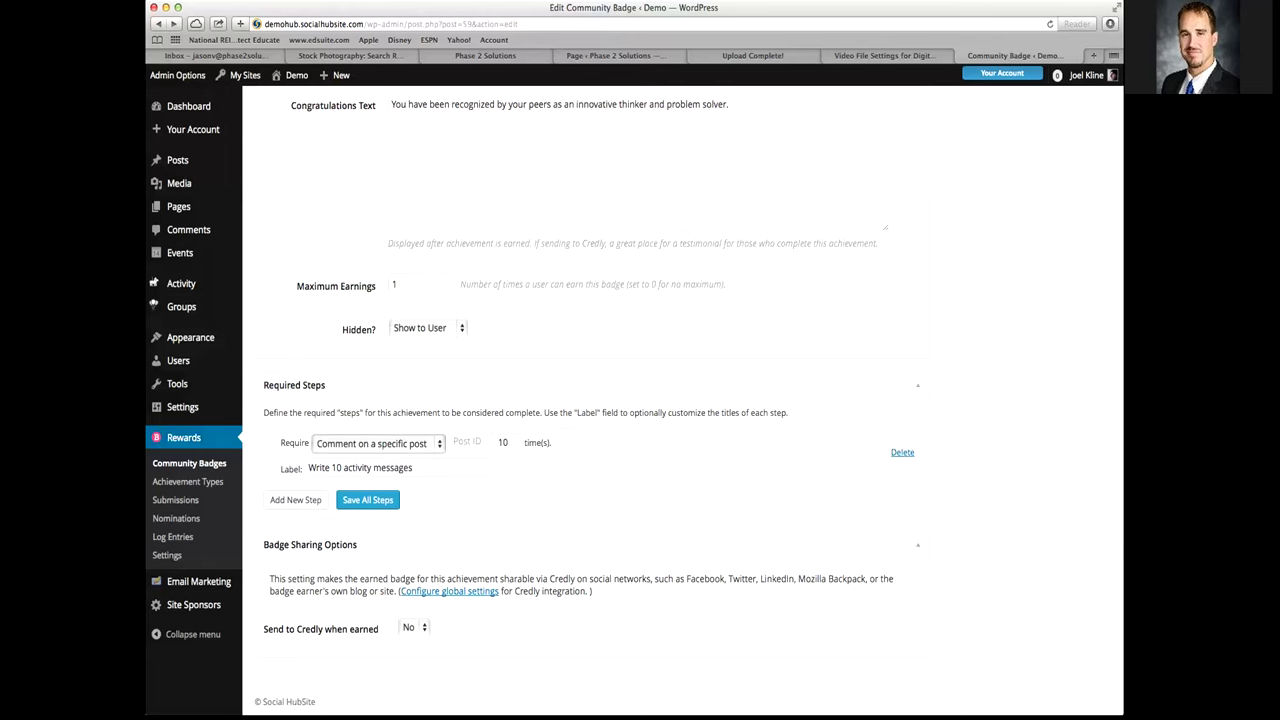
{"action": "key", "text": "space"}
{"action": "key", "text": "Down"}
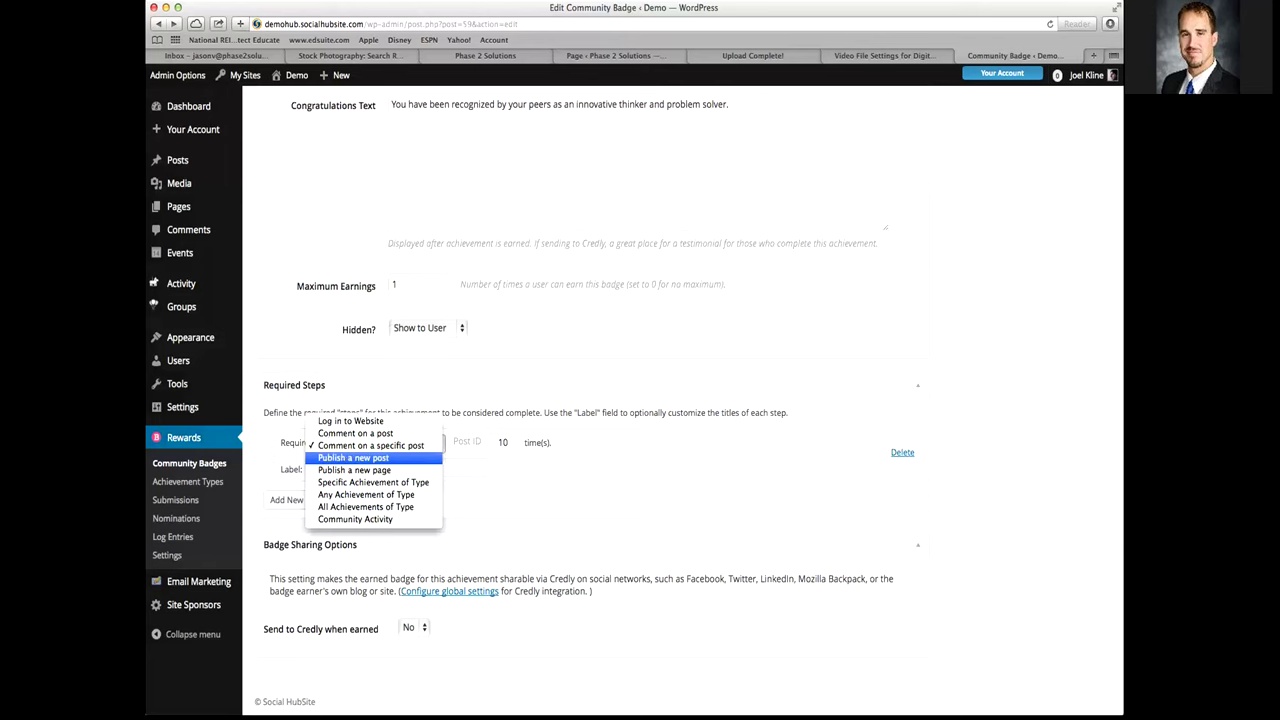
{"action": "key", "text": "Return"}
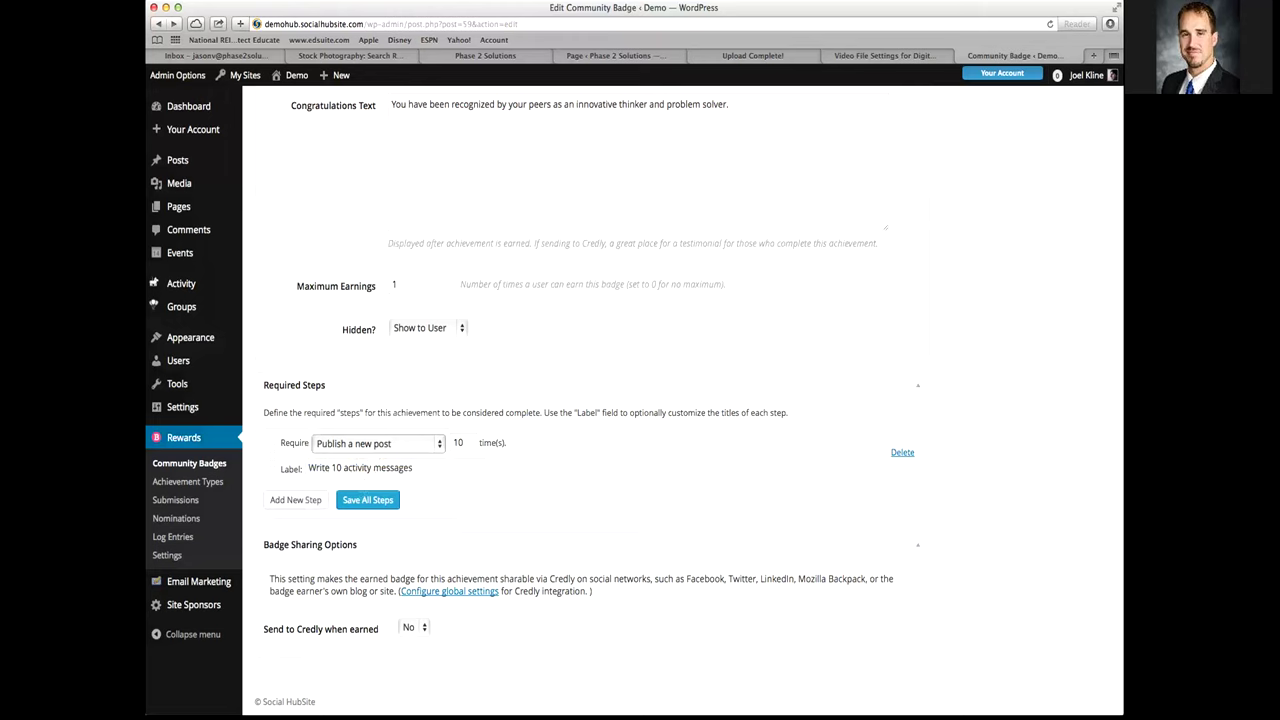
{"action": "key", "text": "Tab"}
{"action": "key", "text": "Tab"}
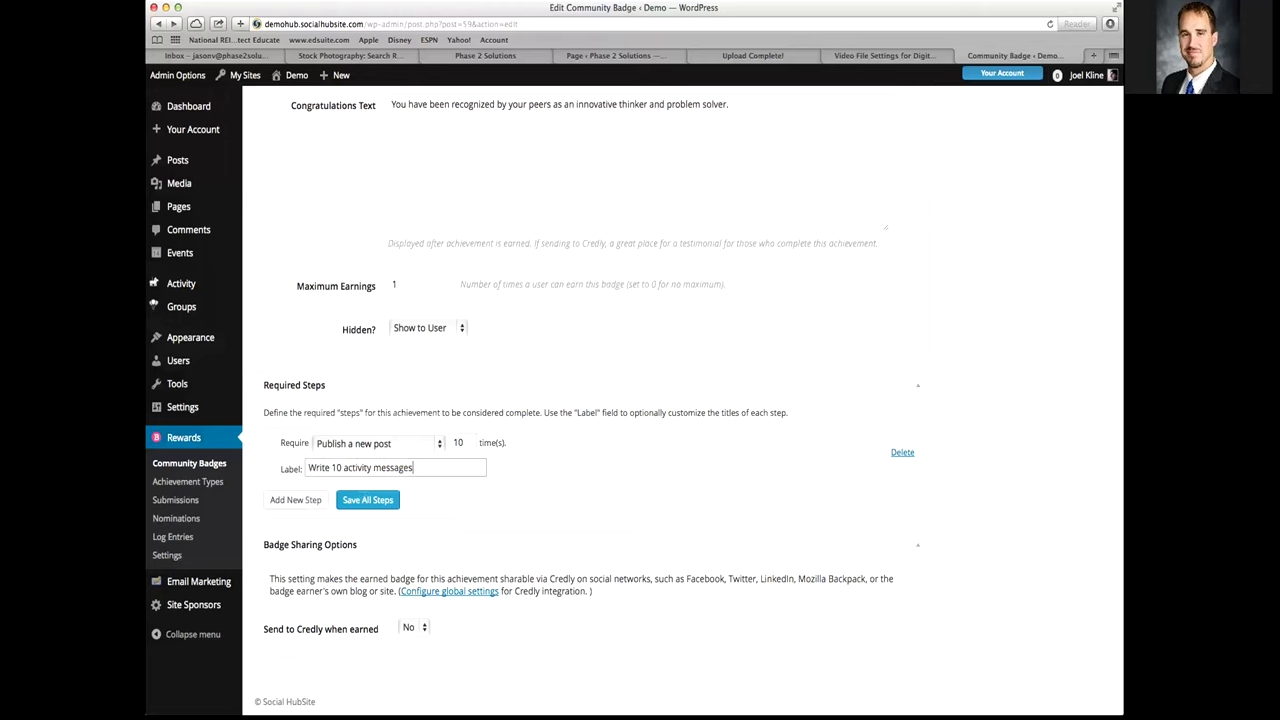
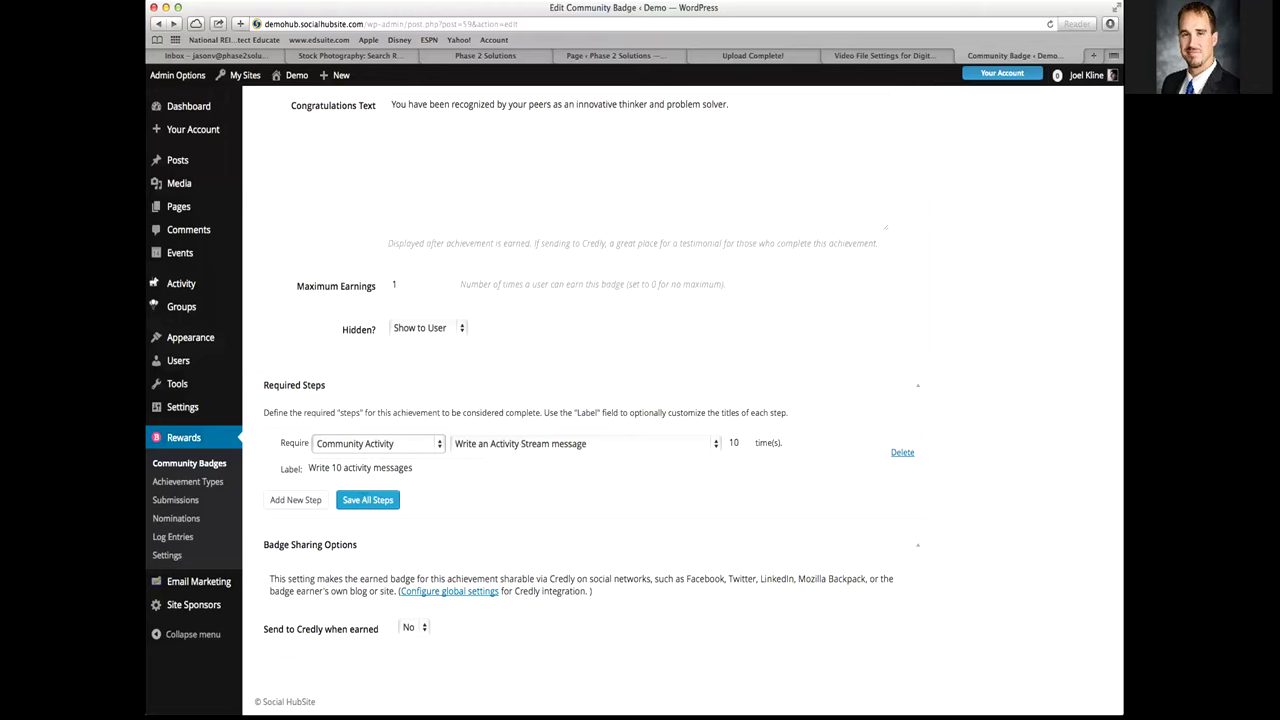
Set the existing required step to "Write a Group Activity Stream message" 1 time, keeping Community Activity as its type
{"action": "left_click", "coordinate": [585, 443]}
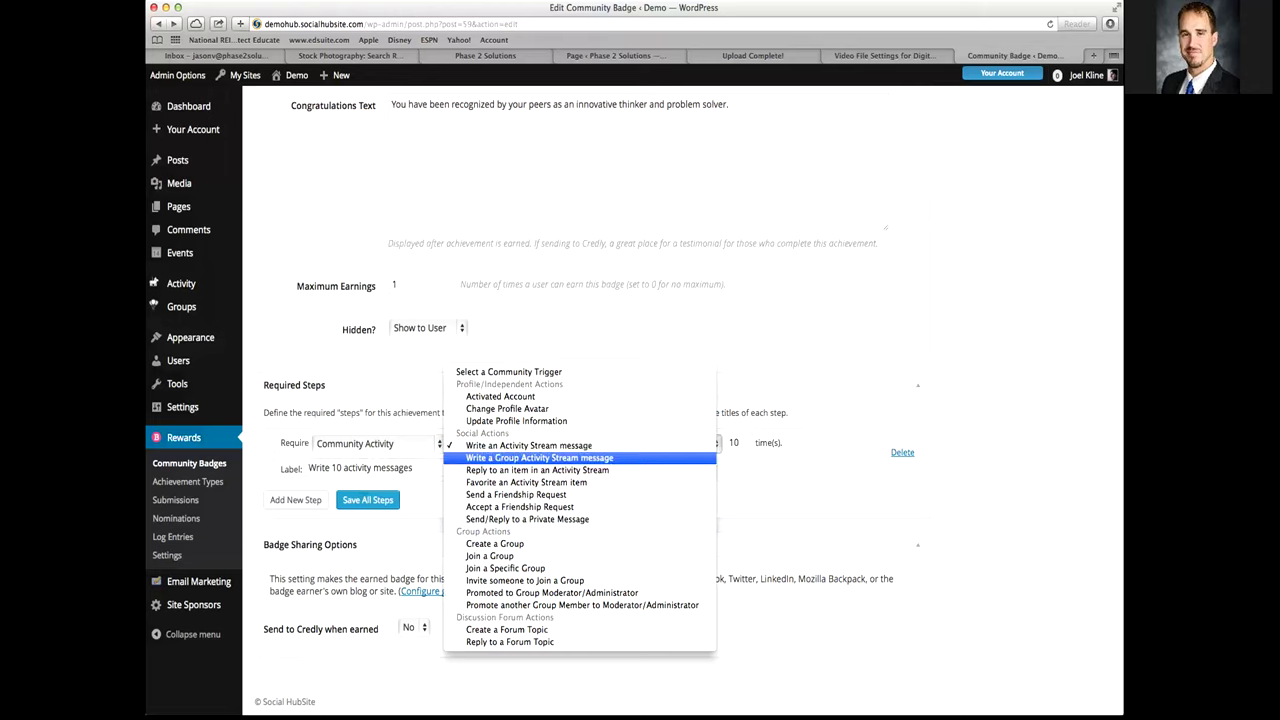
{"action": "left_click", "coordinate": [539, 457]}
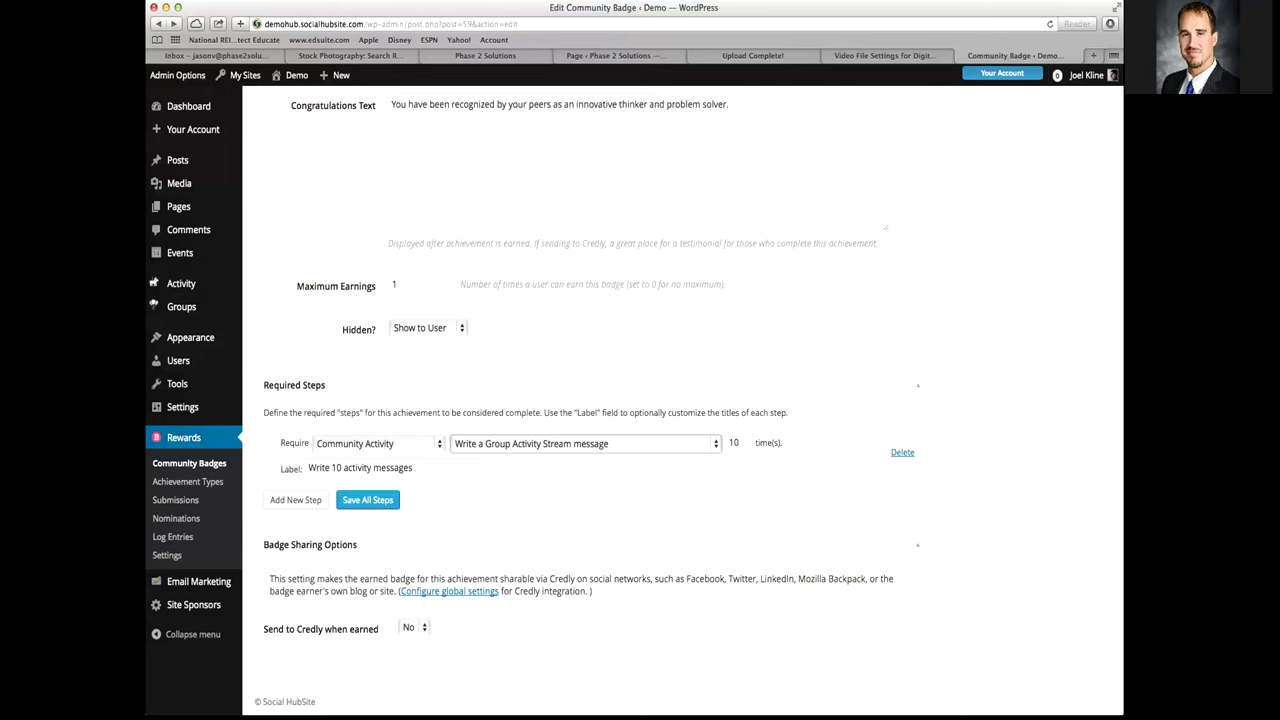
{"action": "left_click", "coordinate": [377, 443]}
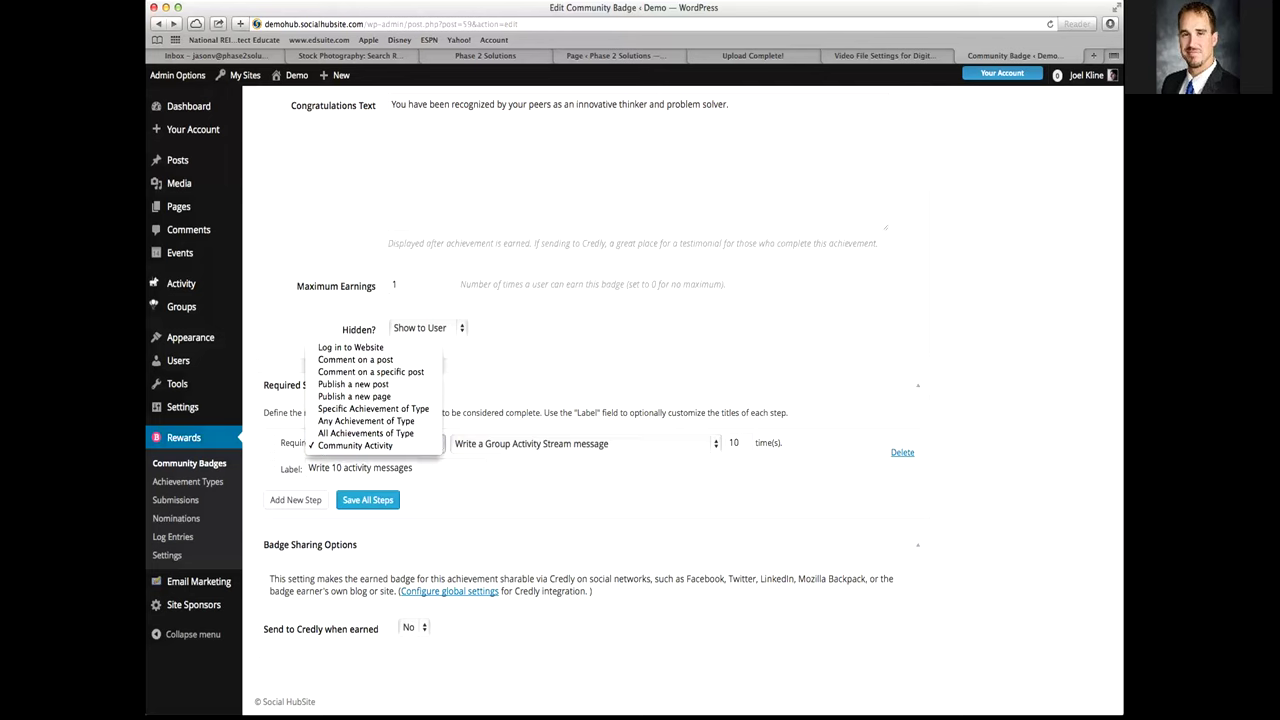
{"action": "key", "text": "Escape"}
{"action": "key", "text": "Tab"}
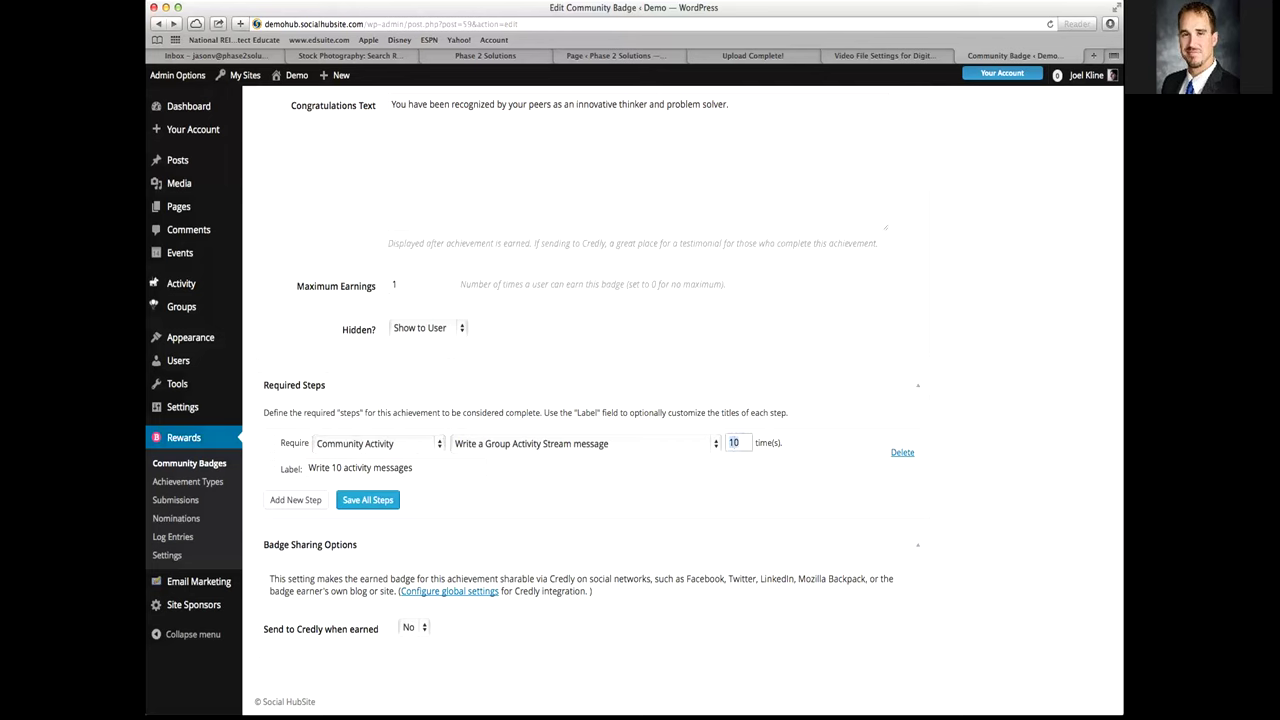
{"action": "type", "text": "1"}
Change the required step's label to "Write 1 activity messages" and save all steps
{"action": "left_click", "coordinate": [373, 467]}
{"action": "left_click", "coordinate": [342, 467]}
{"action": "key", "text": "BackSpace"}
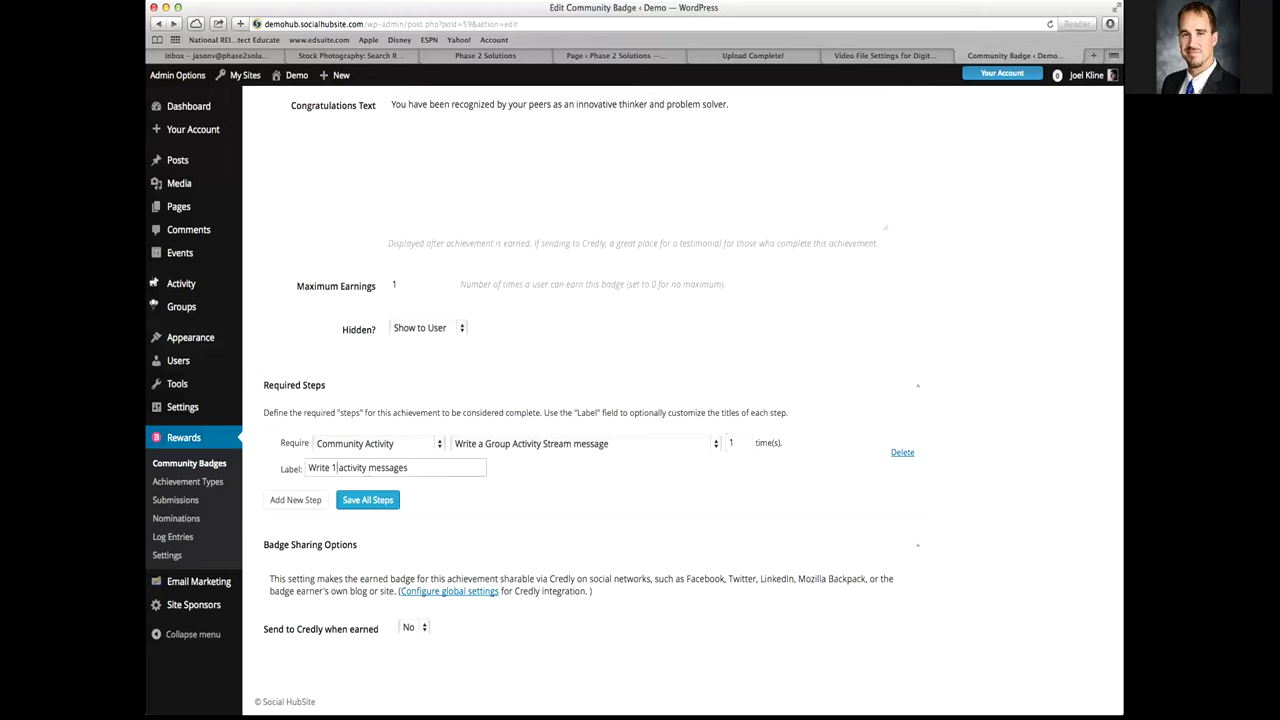
{"action": "left_click_drag", "start_coordinate": [367, 467], "coordinate": [308, 467]}
{"action": "left_click", "coordinate": [369, 467]}
{"action": "left_click", "coordinate": [368, 499]}
Add a second required step of type Community Activity with the trigger "Reply to an item in an Activity Stream"
{"action": "scroll", "coordinate": [584, 400], "scroll_direction": "up", "scroll_amount": 1}
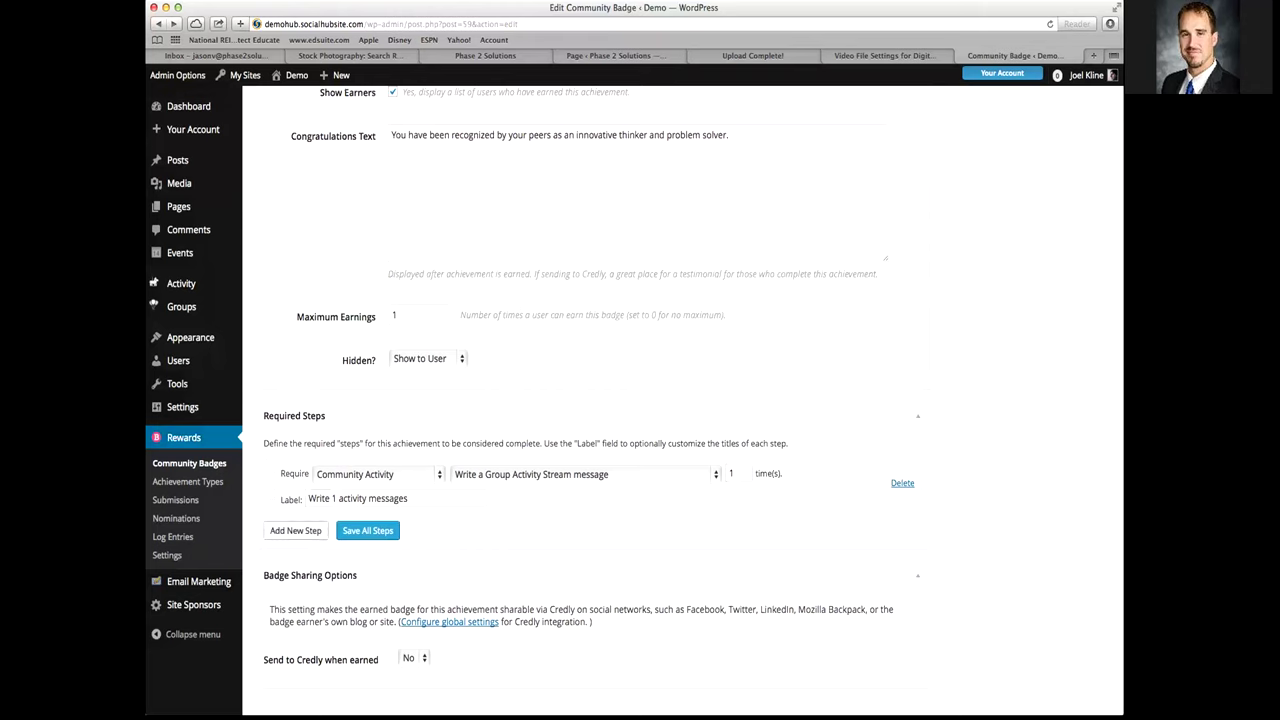
{"action": "left_click", "coordinate": [378, 531]}
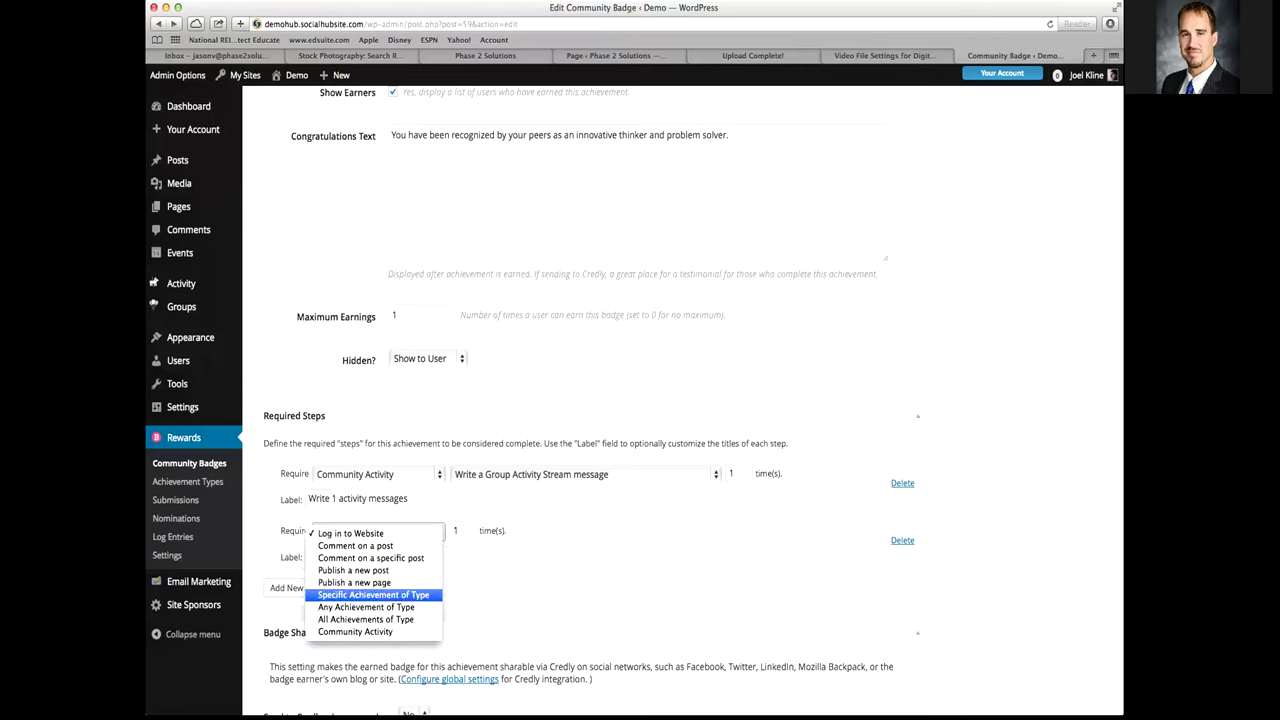
{"action": "left_click", "coordinate": [355, 631]}
{"action": "left_click", "coordinate": [585, 533]}
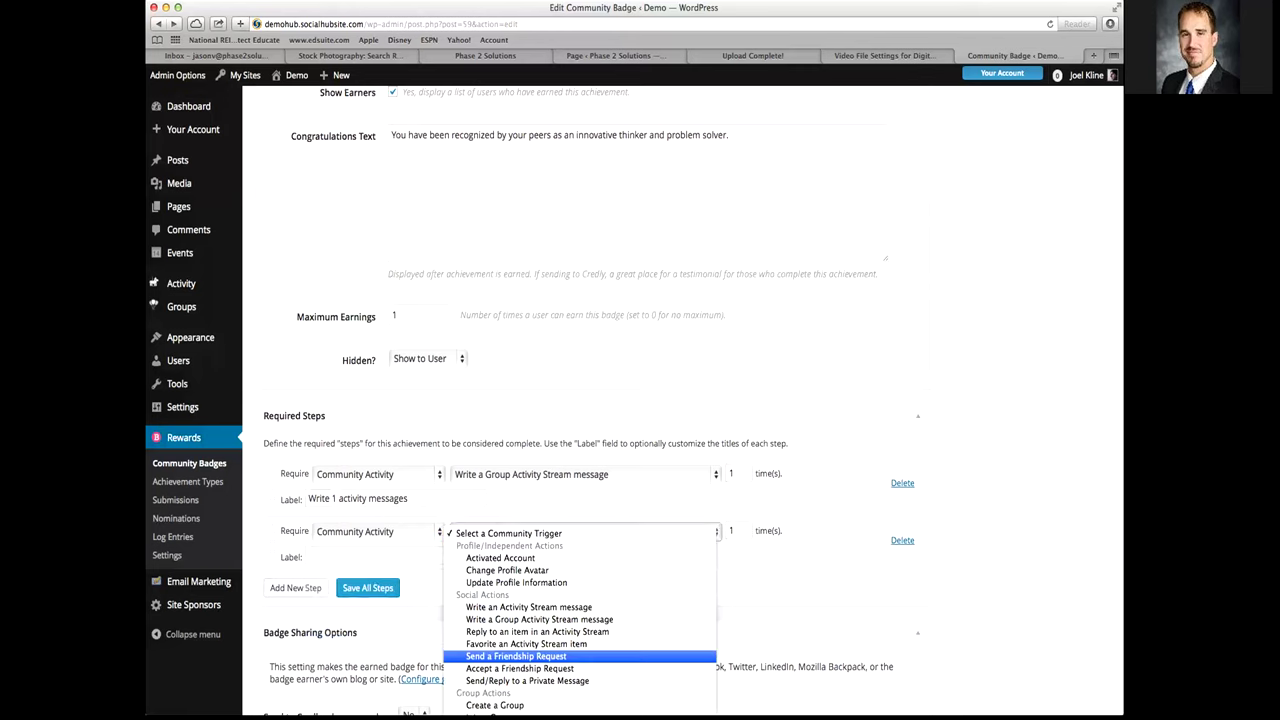
{"action": "left_click", "coordinate": [537, 631]}
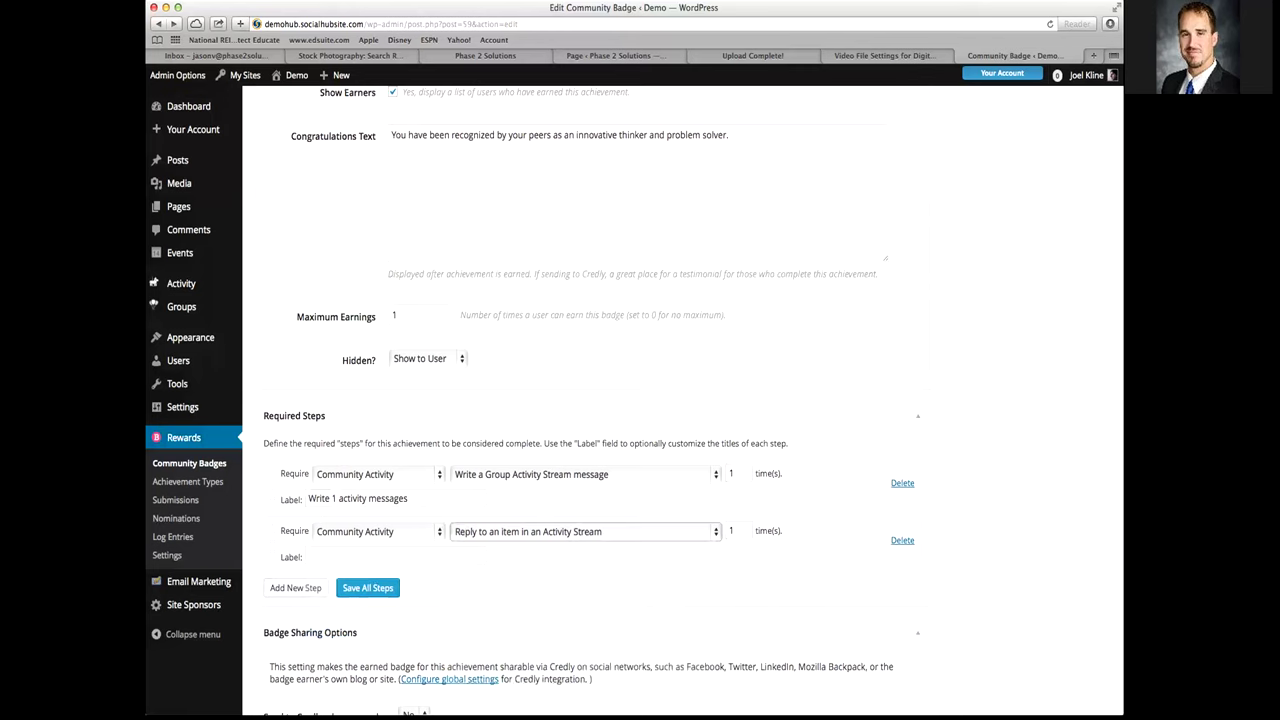
{"action": "key", "text": "space"}
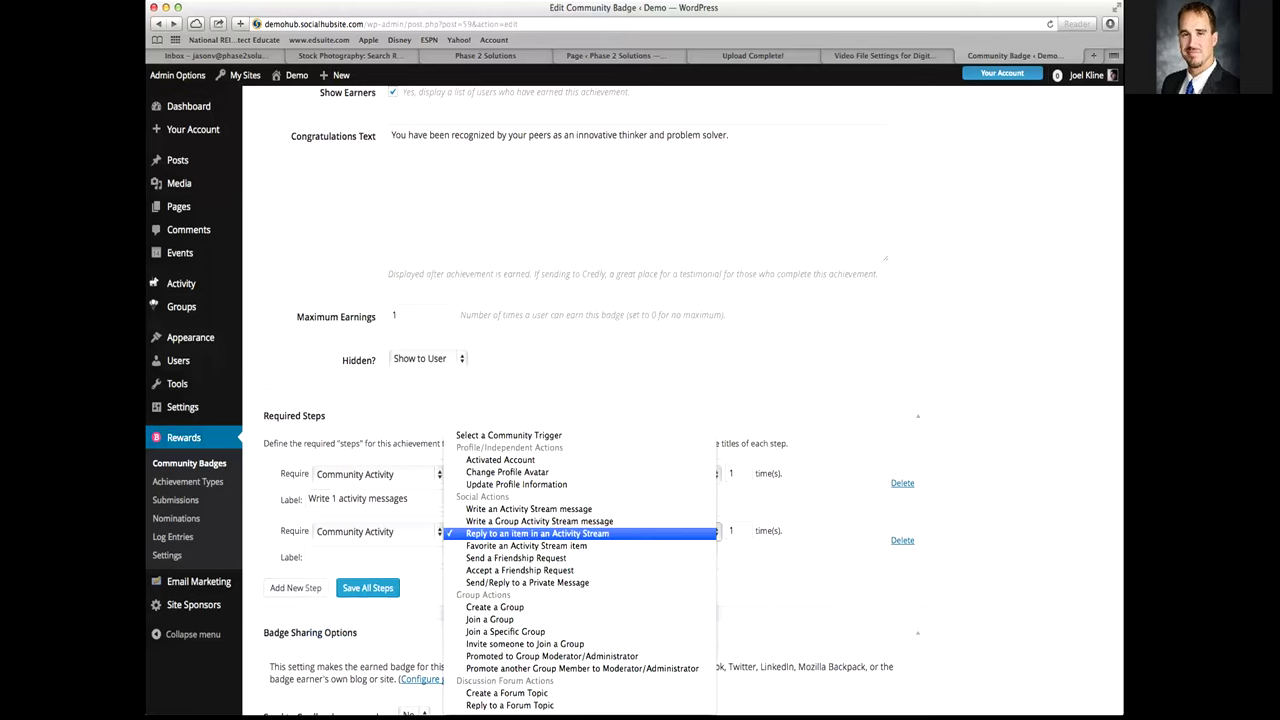
{"action": "key", "text": "Escape"}
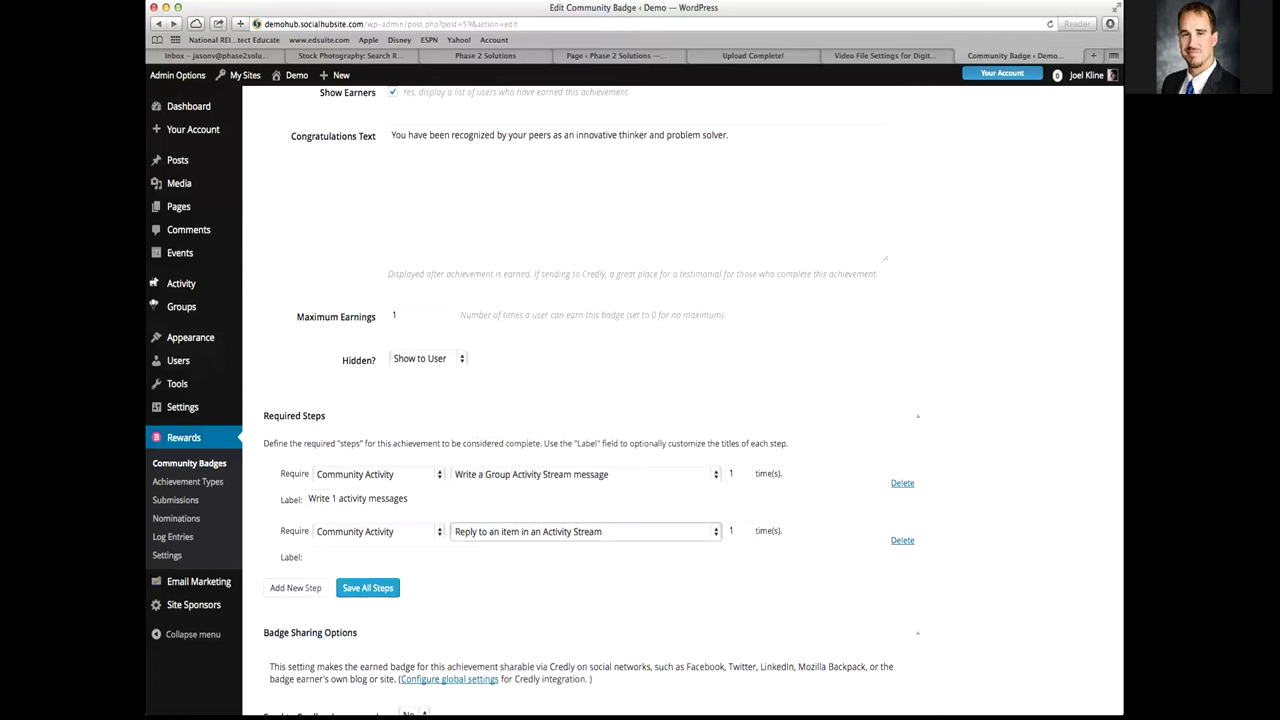
Examine the community triggers available for the first required step, including the profile, social and group actions
{"action": "scroll", "coordinate": [694, 400], "scroll_direction": "up", "scroll_amount": 2}
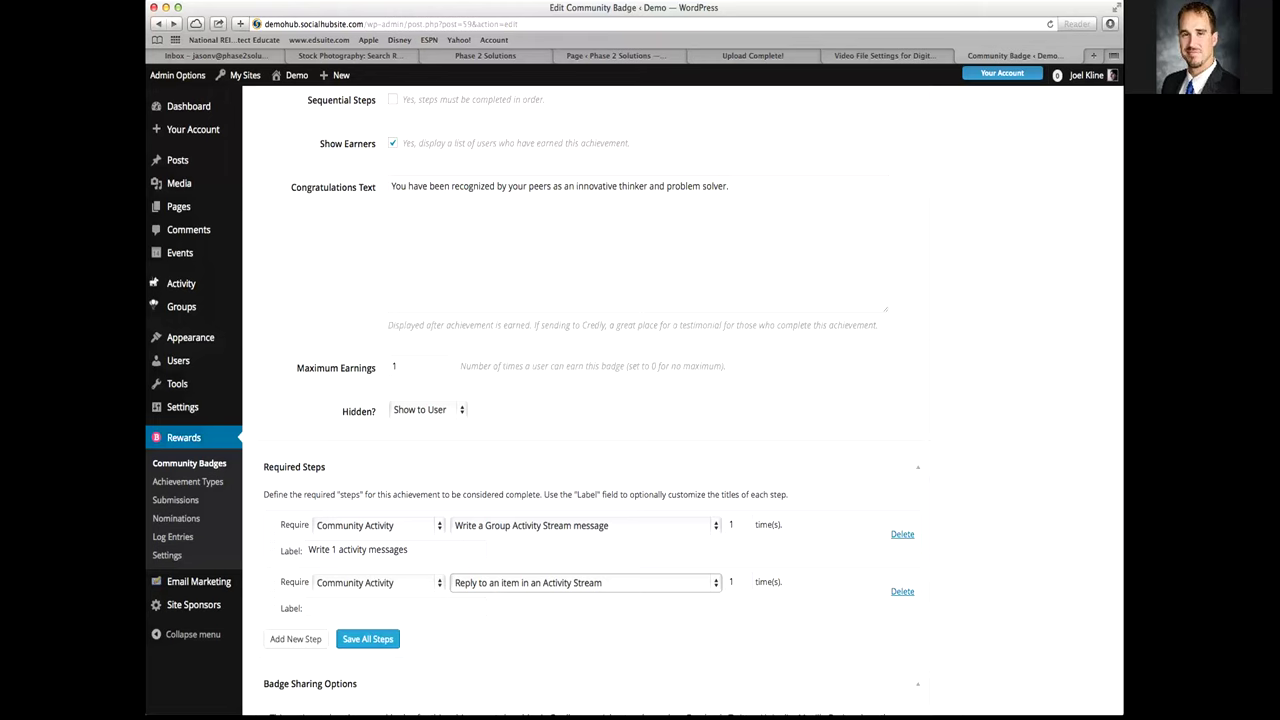
{"action": "left_click", "coordinate": [585, 525]}
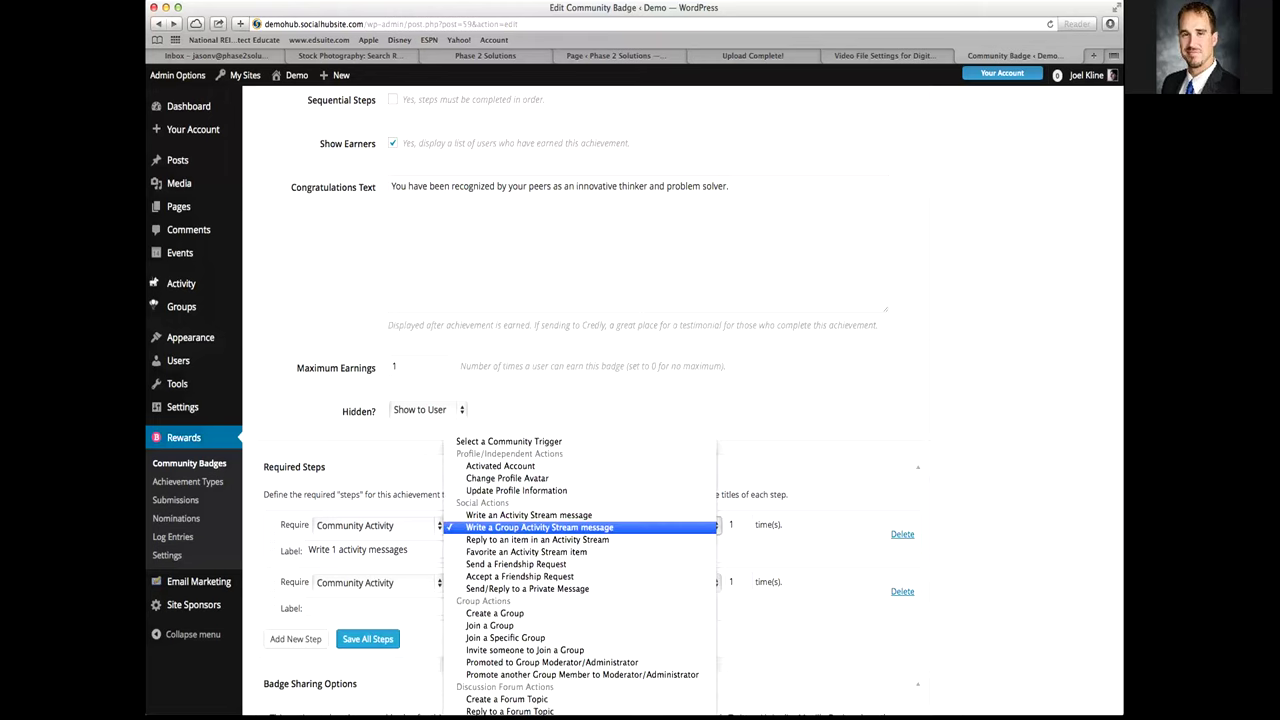
{"action": "key", "text": "Escape"}
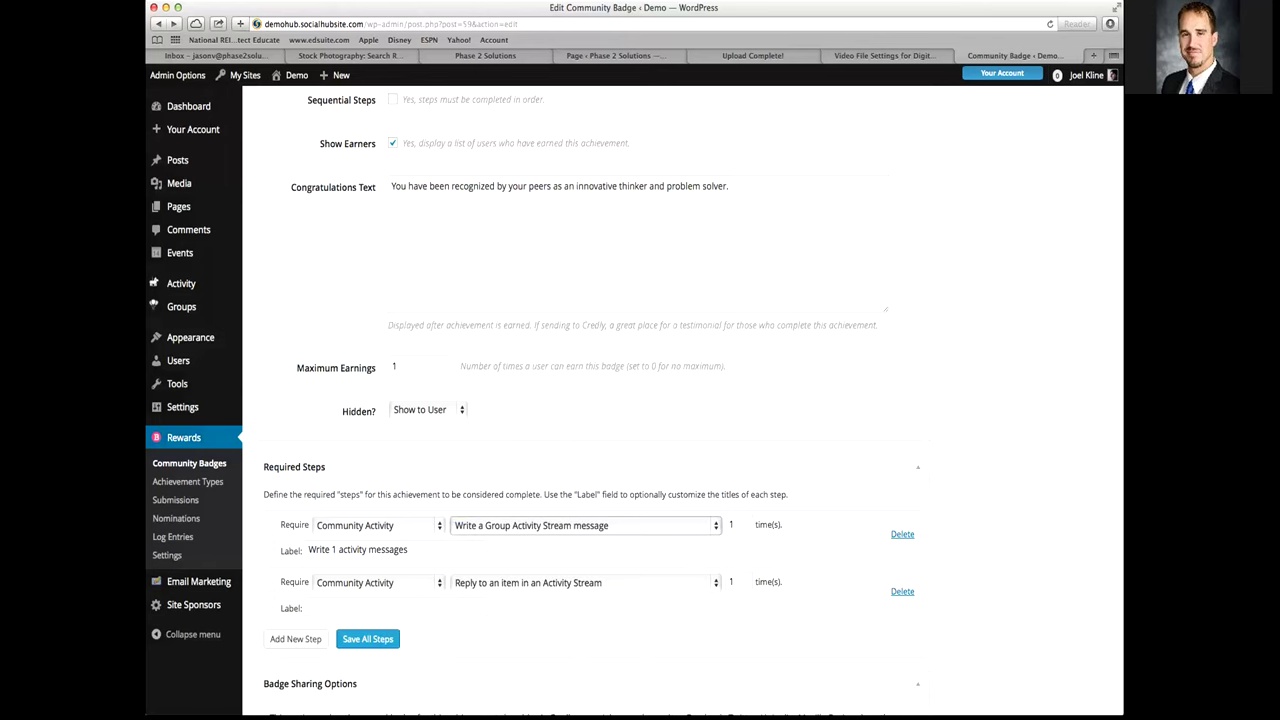
{"action": "key", "text": "space"}
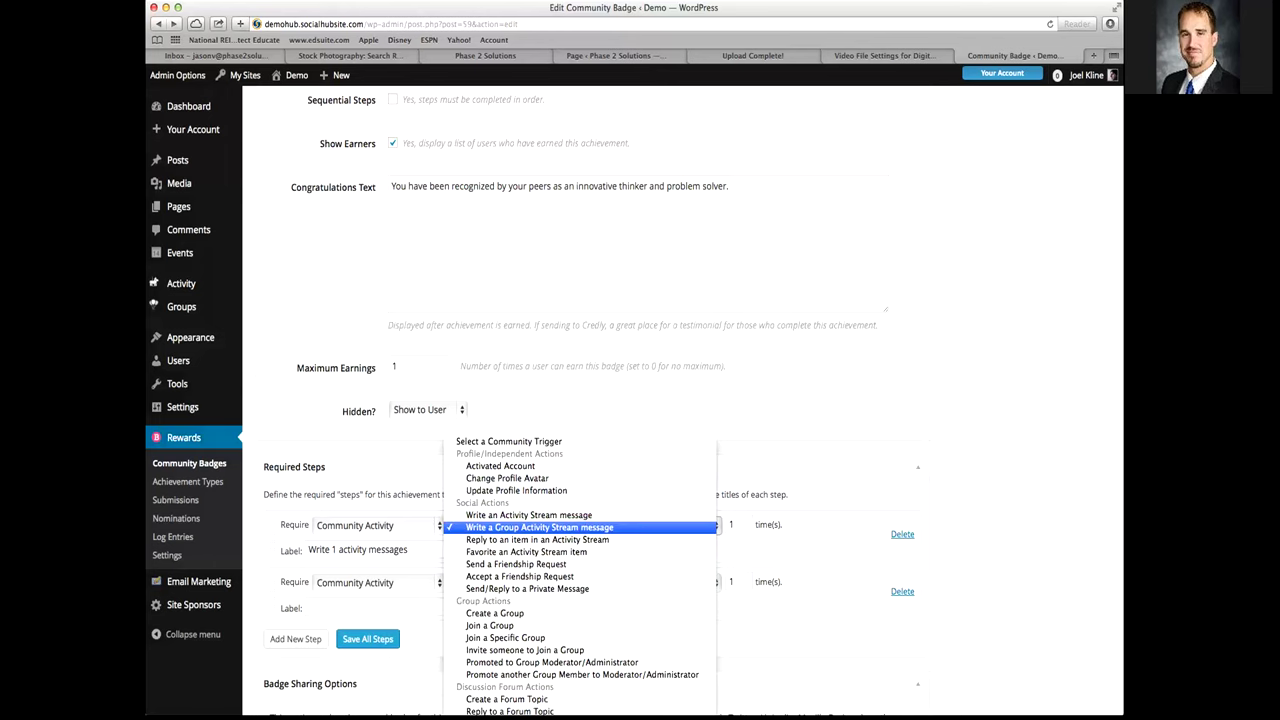
{"action": "key", "text": "Up"}
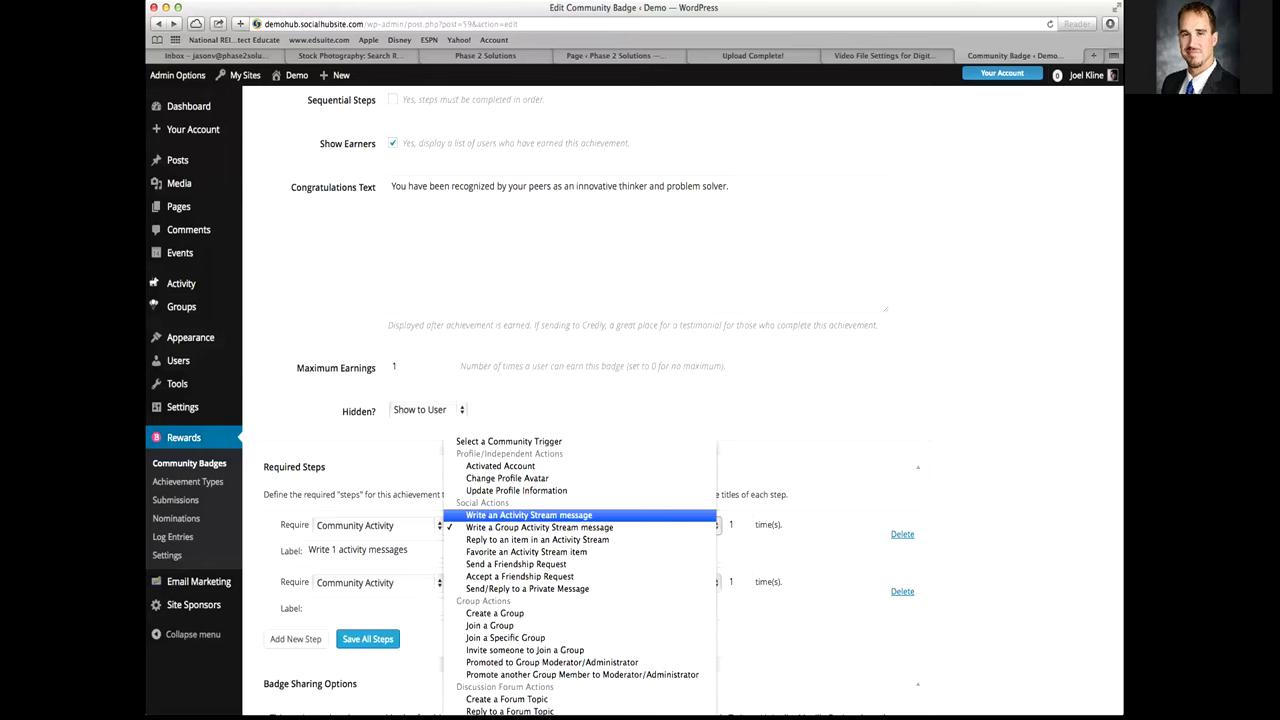
{"action": "key", "text": "Down"}
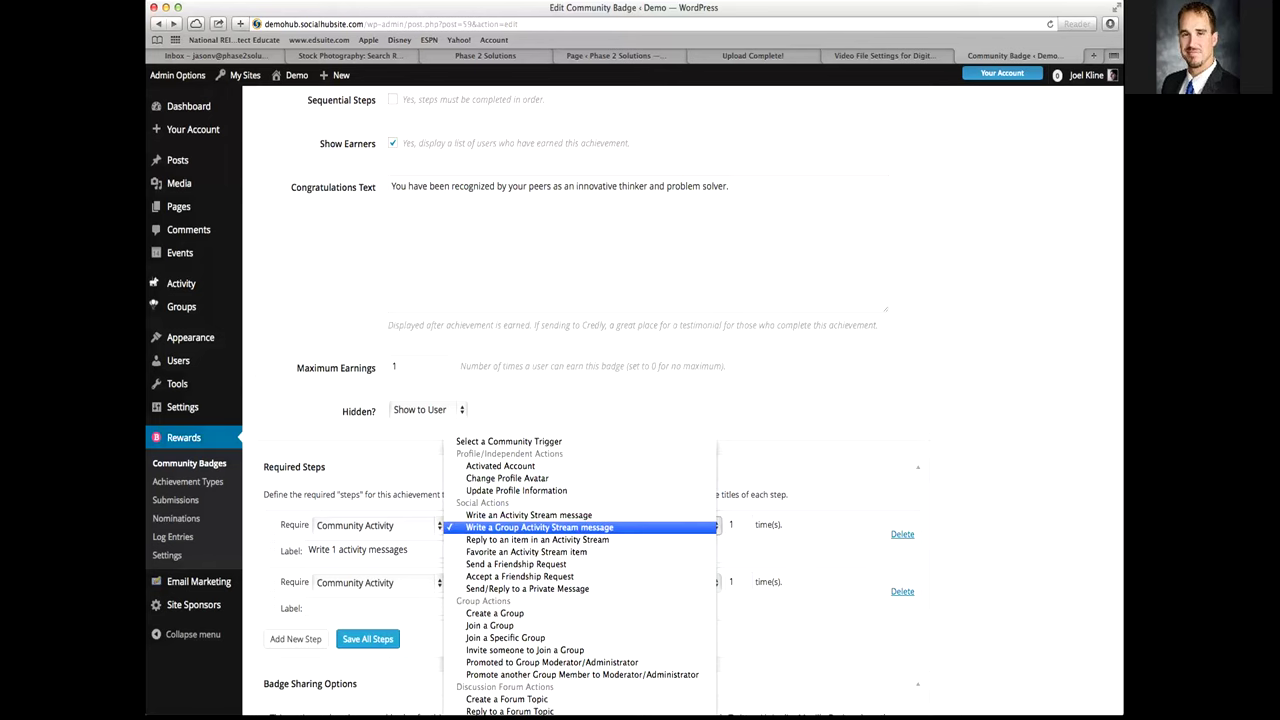
{"action": "key", "text": "Return"}
{"action": "key", "text": "space"}
{"action": "key", "text": "Down"}
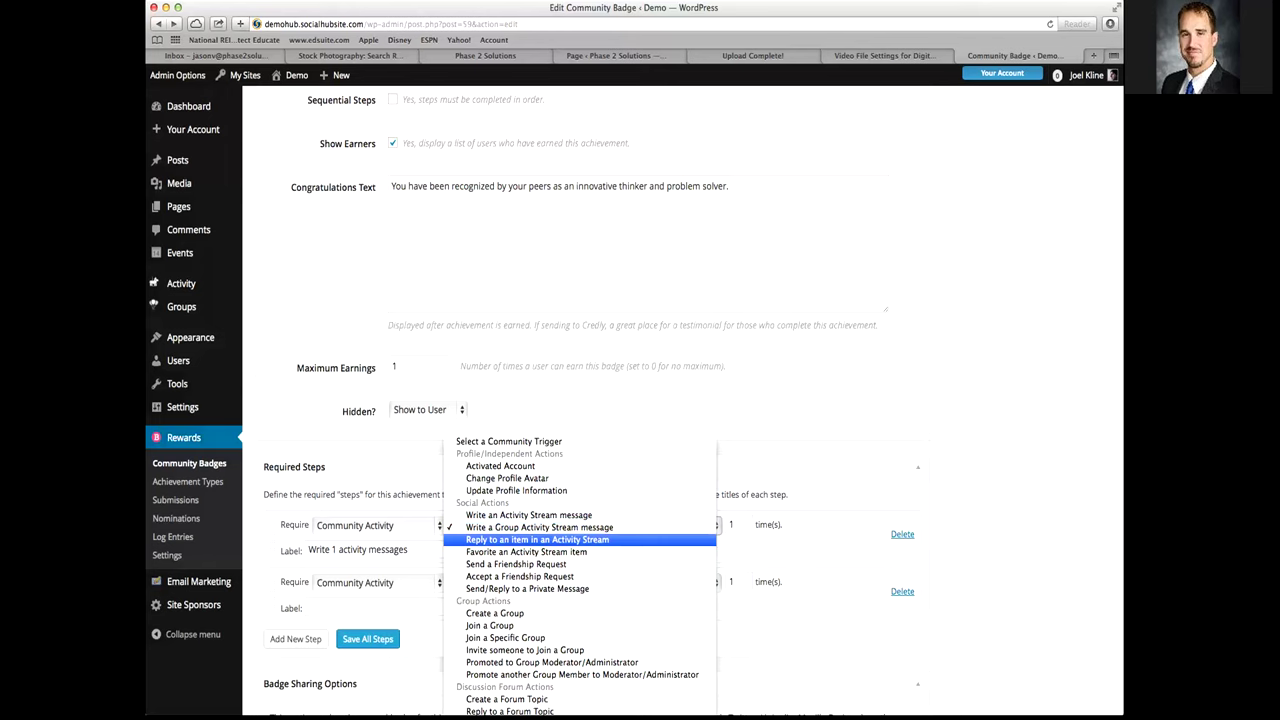
{"action": "key", "text": "Down"}
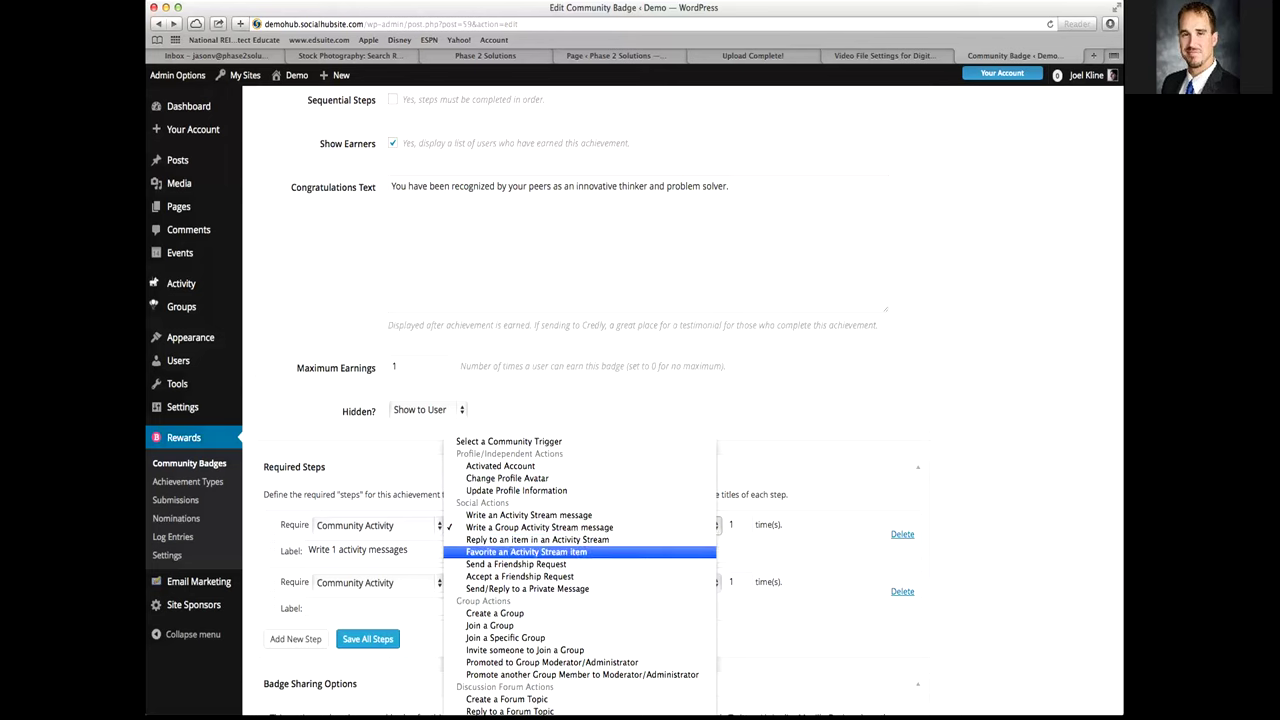
{"action": "key", "text": "Down"}
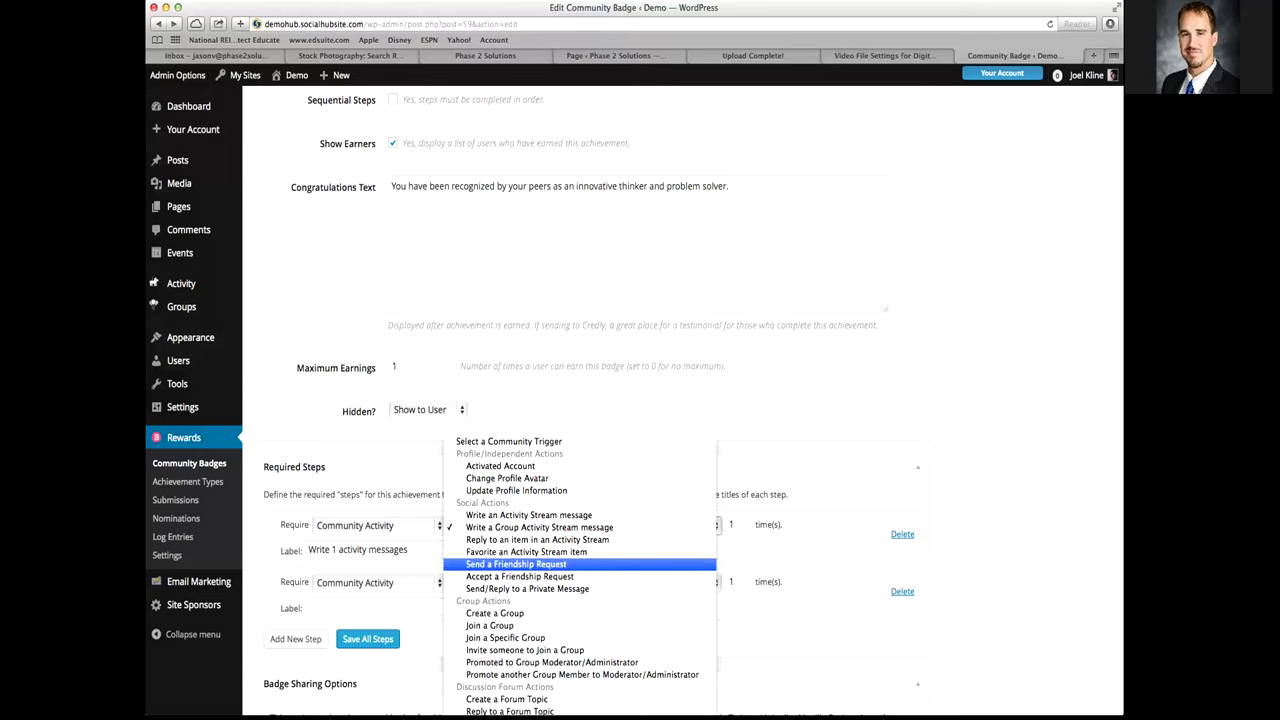
{"action": "key", "text": "Down"}
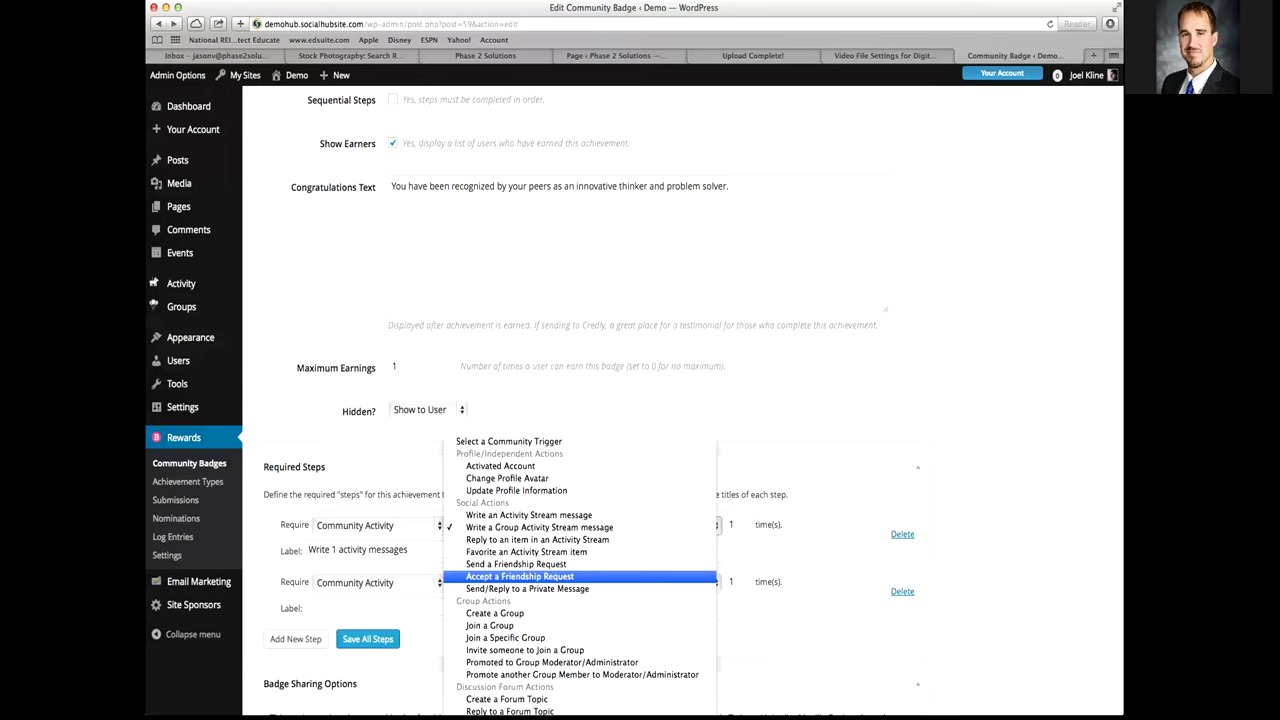
{"action": "key", "text": "Down"}
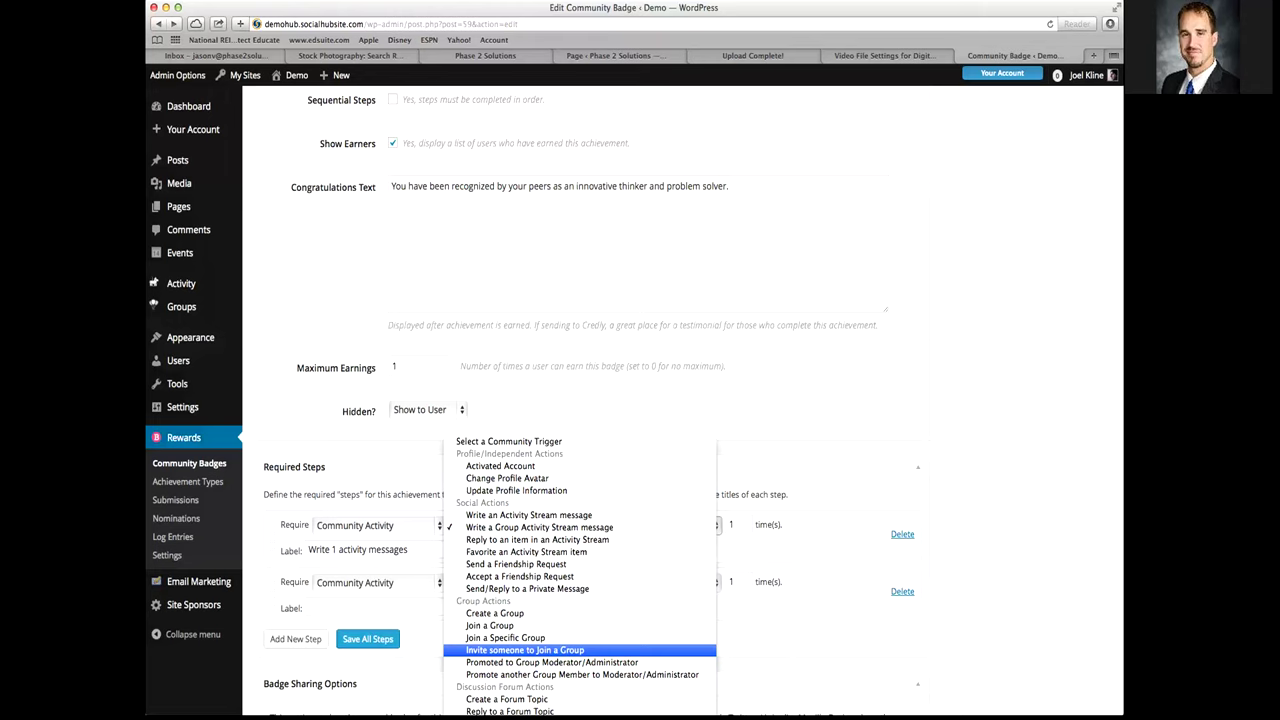
{"action": "key", "text": "Escape"}
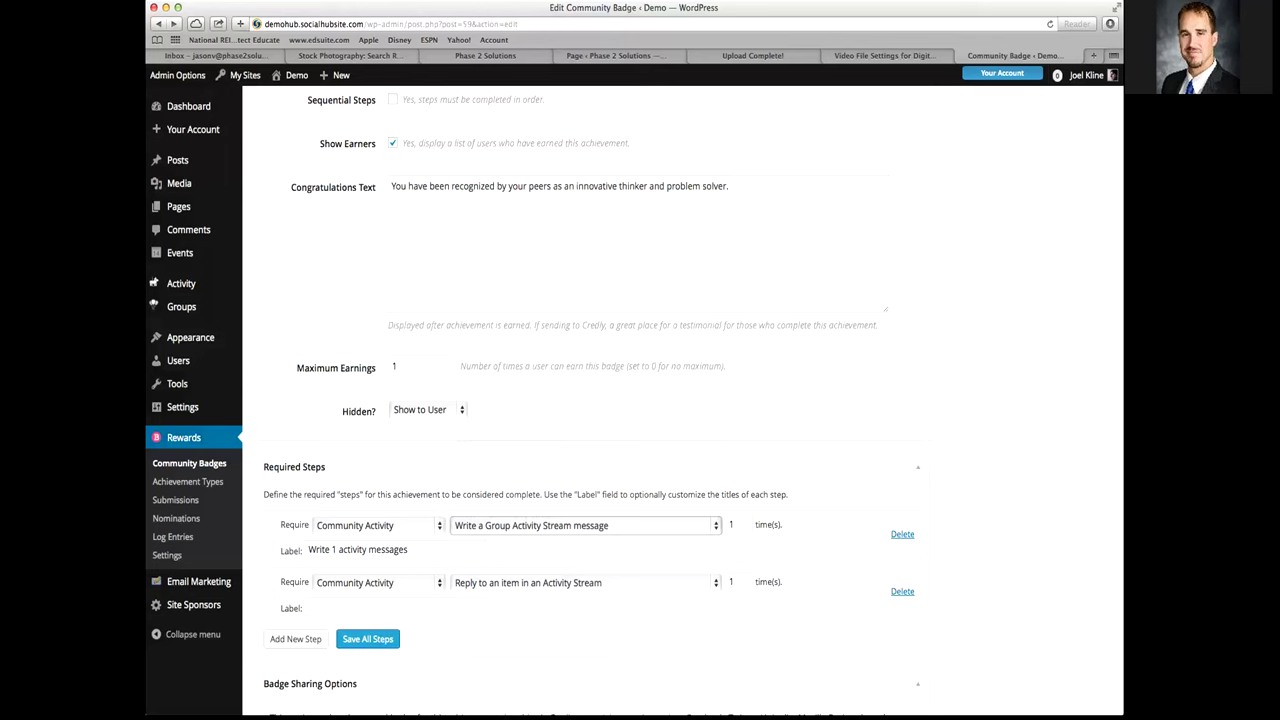
Delete the second required step, "Reply to an item in an Activity Stream", and save all steps
{"action": "left_click", "coordinate": [738, 524]}
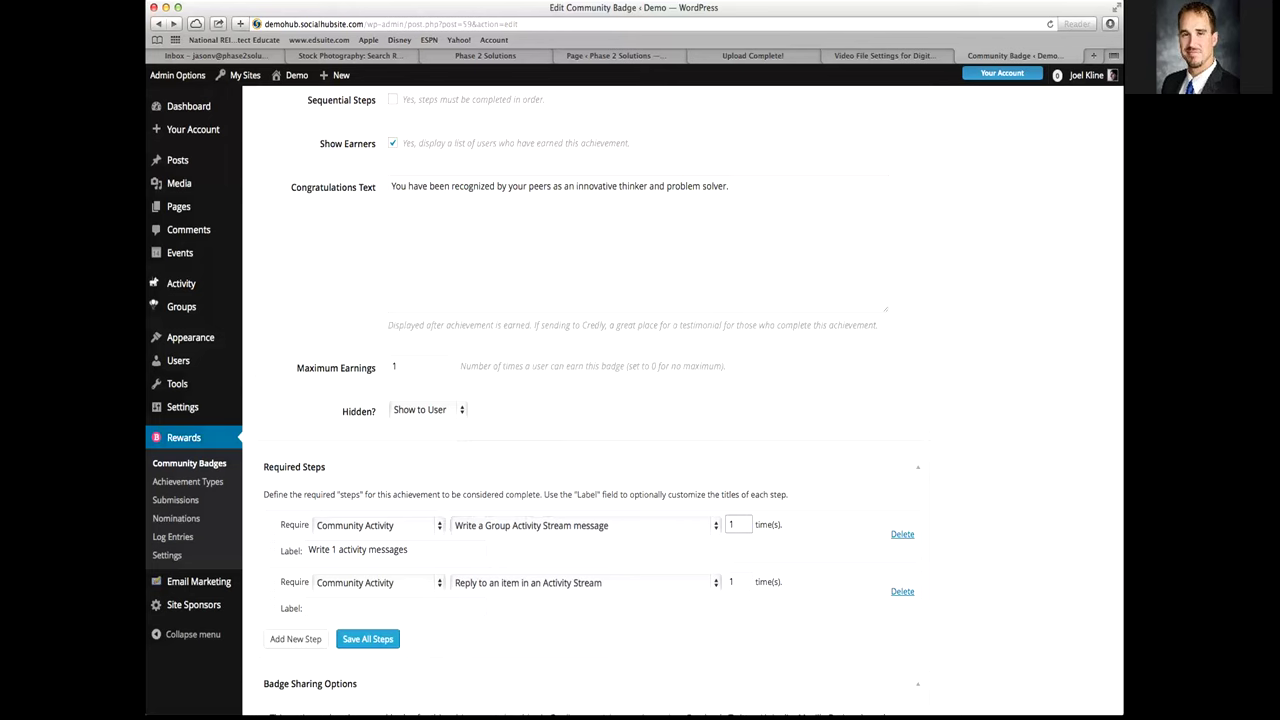
{"action": "left_click", "coordinate": [367, 638]}
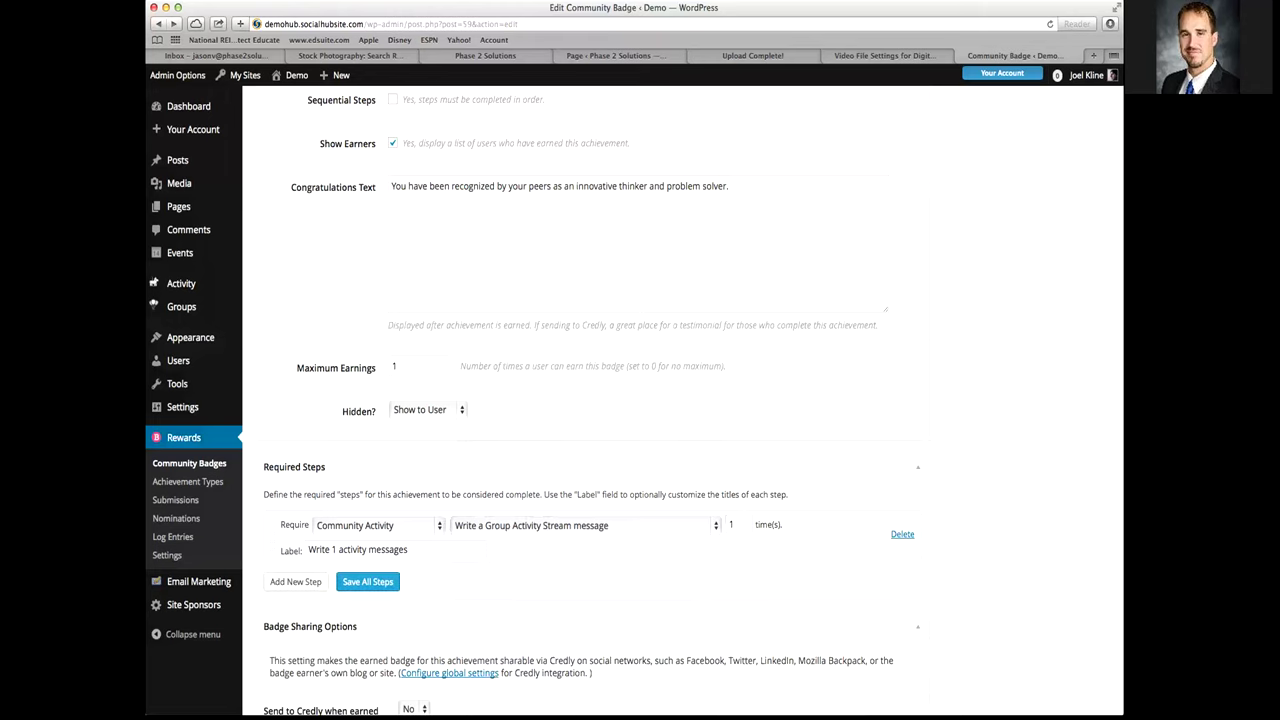
{"action": "left_click", "coordinate": [368, 581]}
Open a blank new community badge and review its fields, from title and achievement image to required steps
{"action": "scroll", "coordinate": [634, 400], "scroll_direction": "up", "scroll_amount": 10}
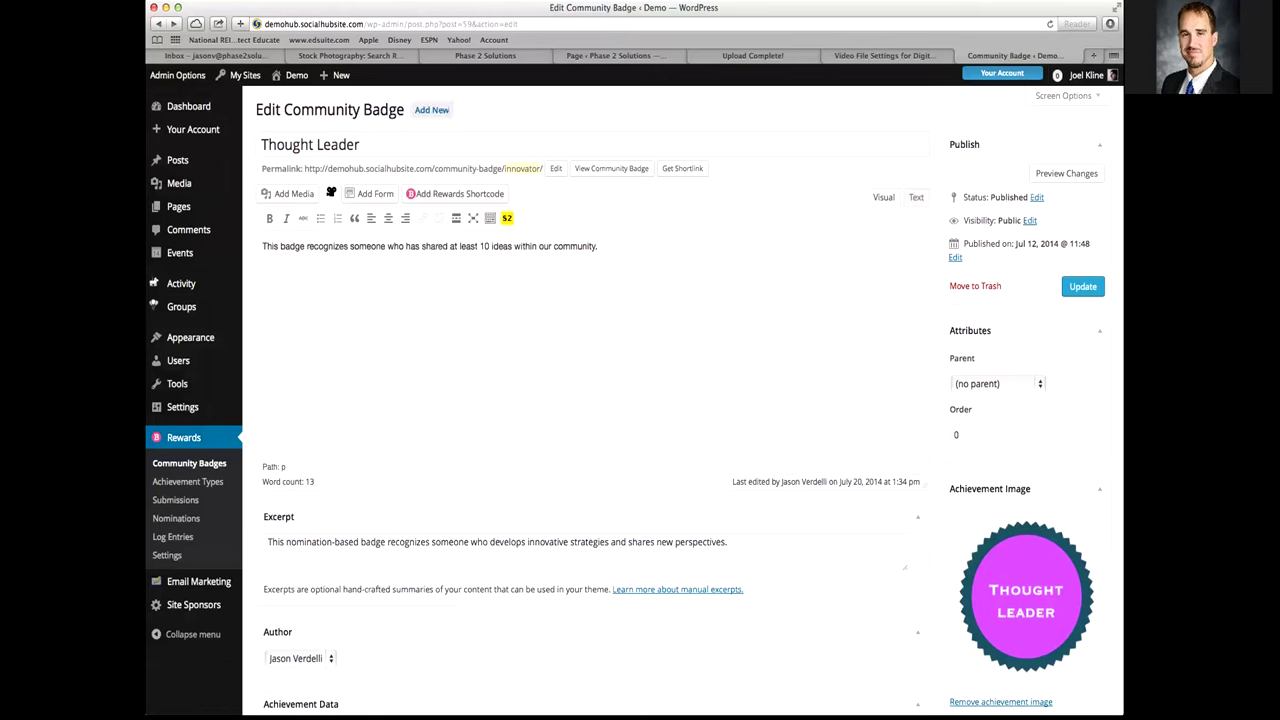
{"action": "left_click", "coordinate": [431, 109]}
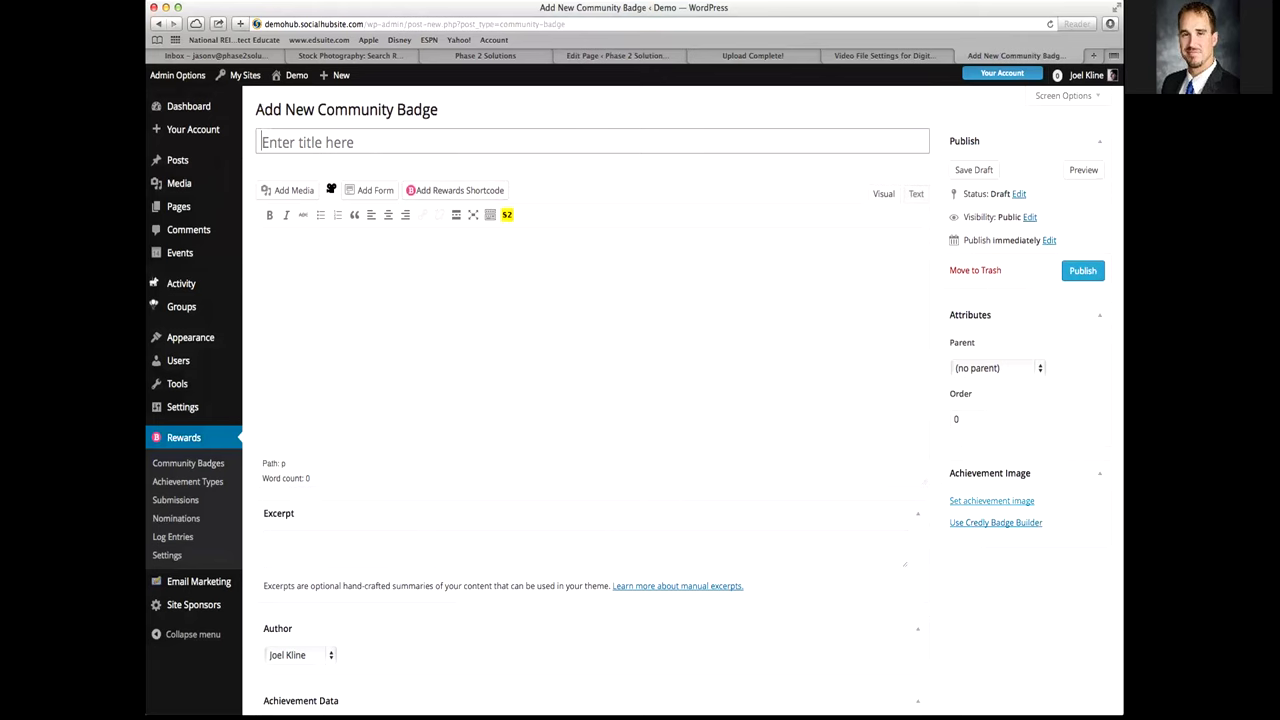
{"action": "scroll", "coordinate": [590, 400], "scroll_direction": "down", "scroll_amount": 5}
{"action": "scroll", "coordinate": [590, 400], "scroll_direction": "down", "scroll_amount": 10}
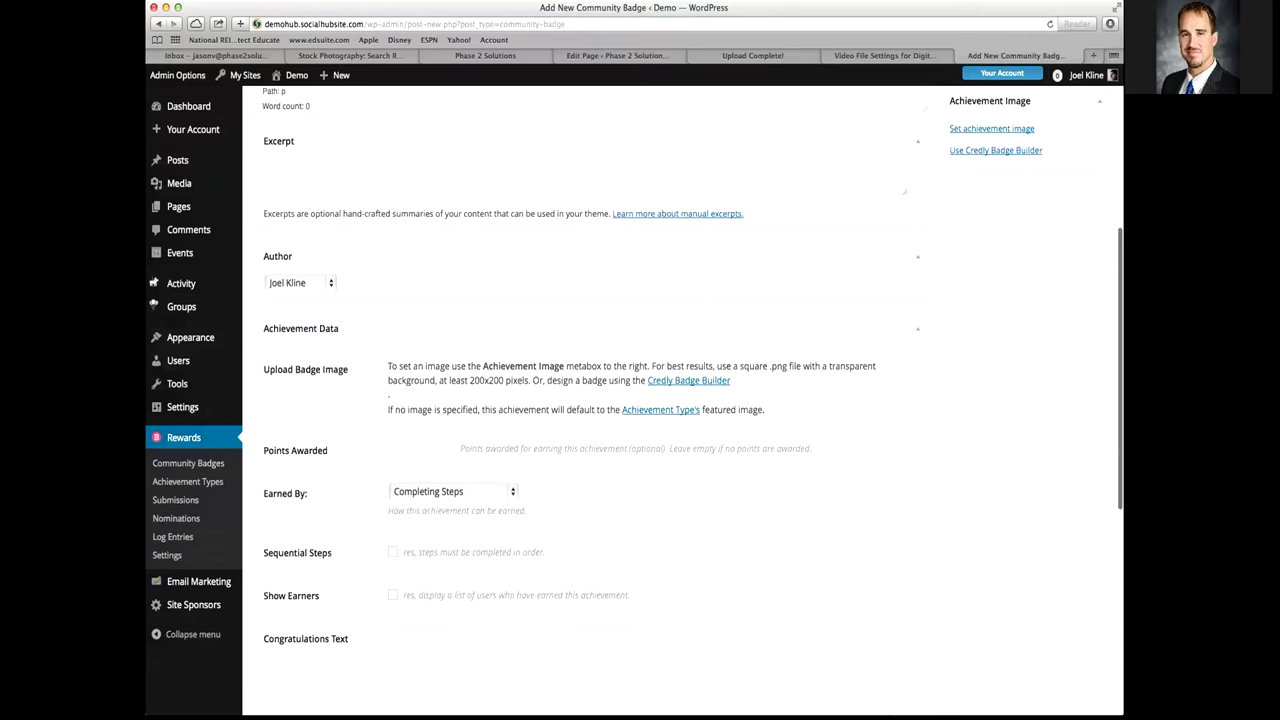
{"action": "scroll", "coordinate": [683, 400], "scroll_direction": "down", "scroll_amount": 1}
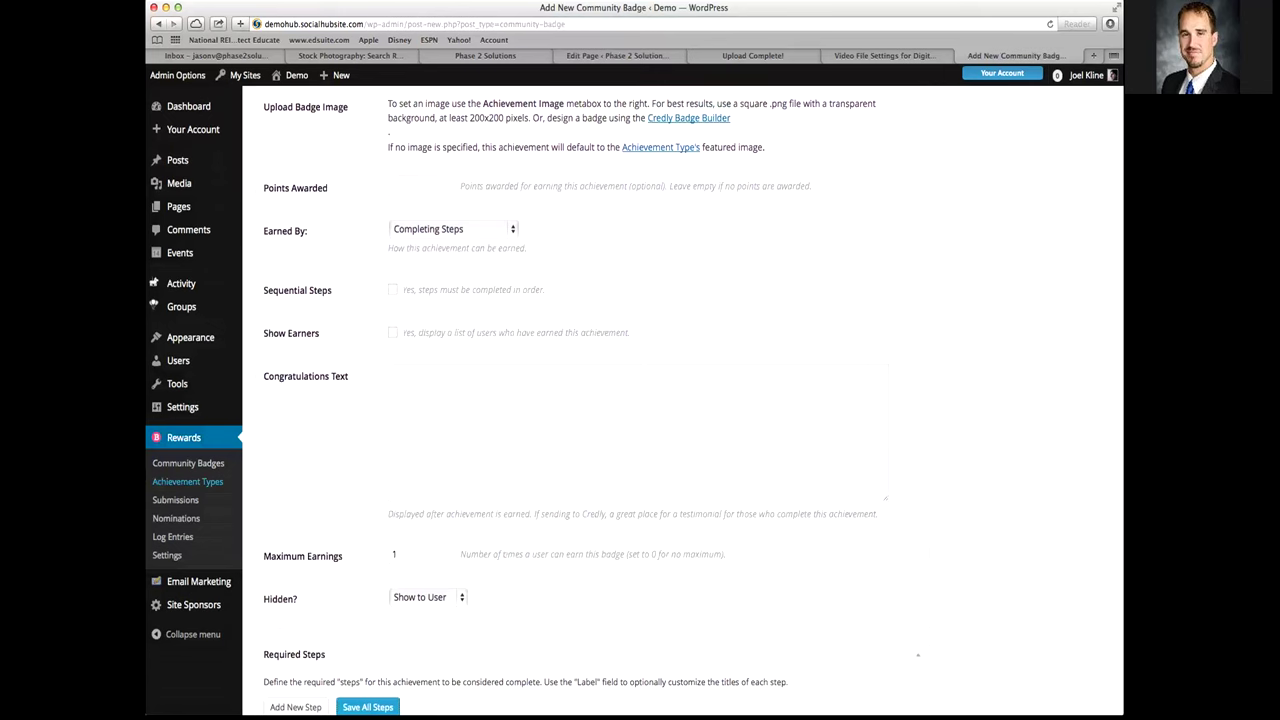
{"action": "scroll", "coordinate": [634, 400], "scroll_direction": "up", "scroll_amount": 15}
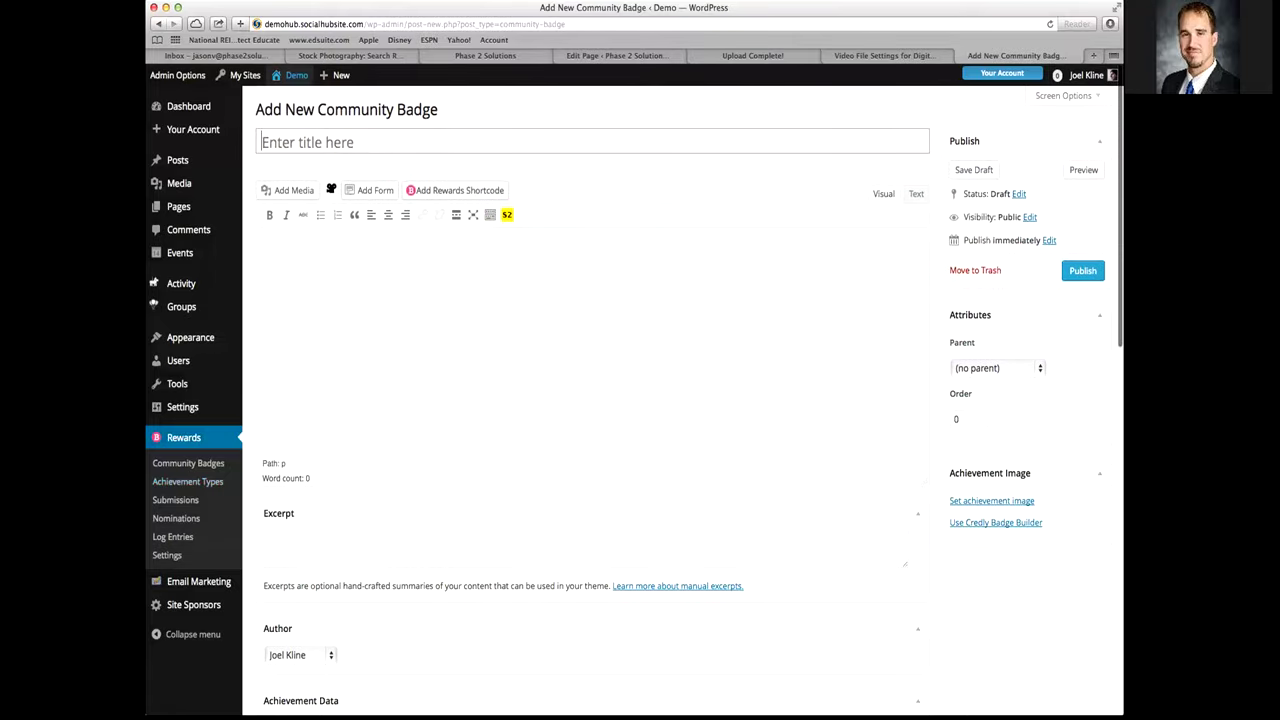
Go to the community site's home page at demohub.socialhubsite.com and view its Awards page
{"action": "left_click_drag", "start_coordinate": [289, 23], "coordinate": [347, 23]}
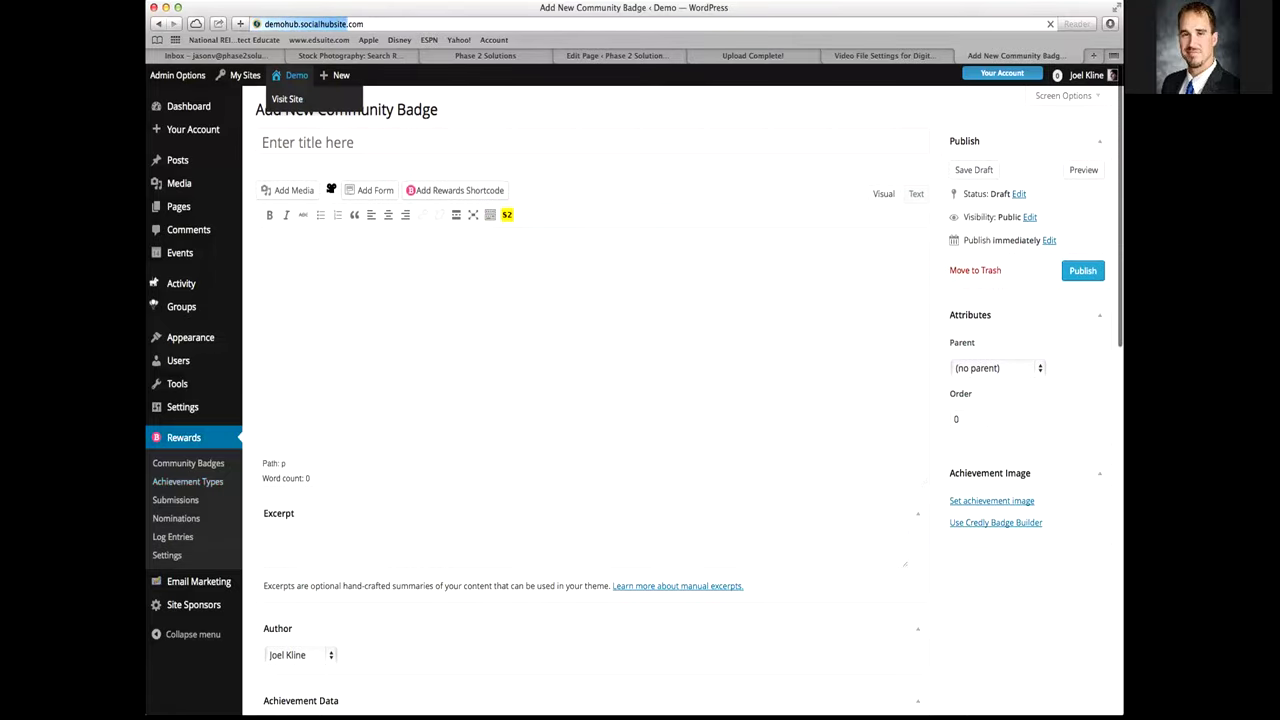
{"action": "key", "text": "Return"}
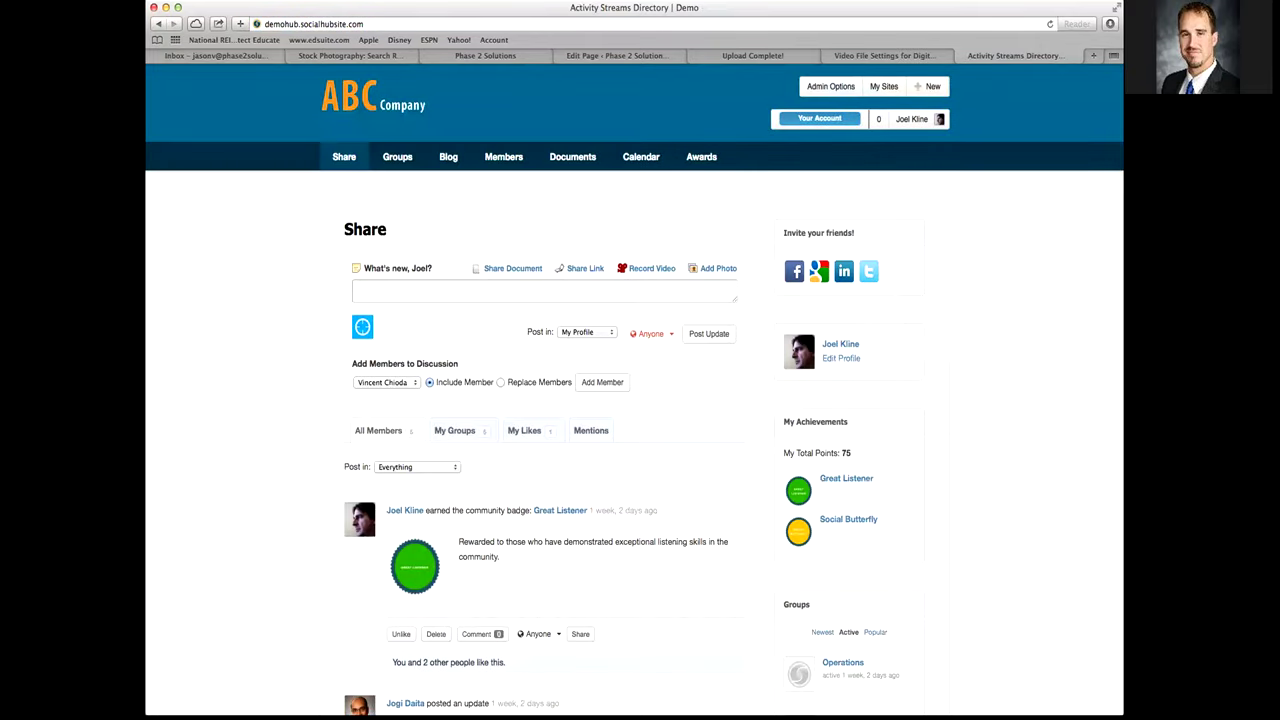
{"action": "left_click", "coordinate": [701, 156]}
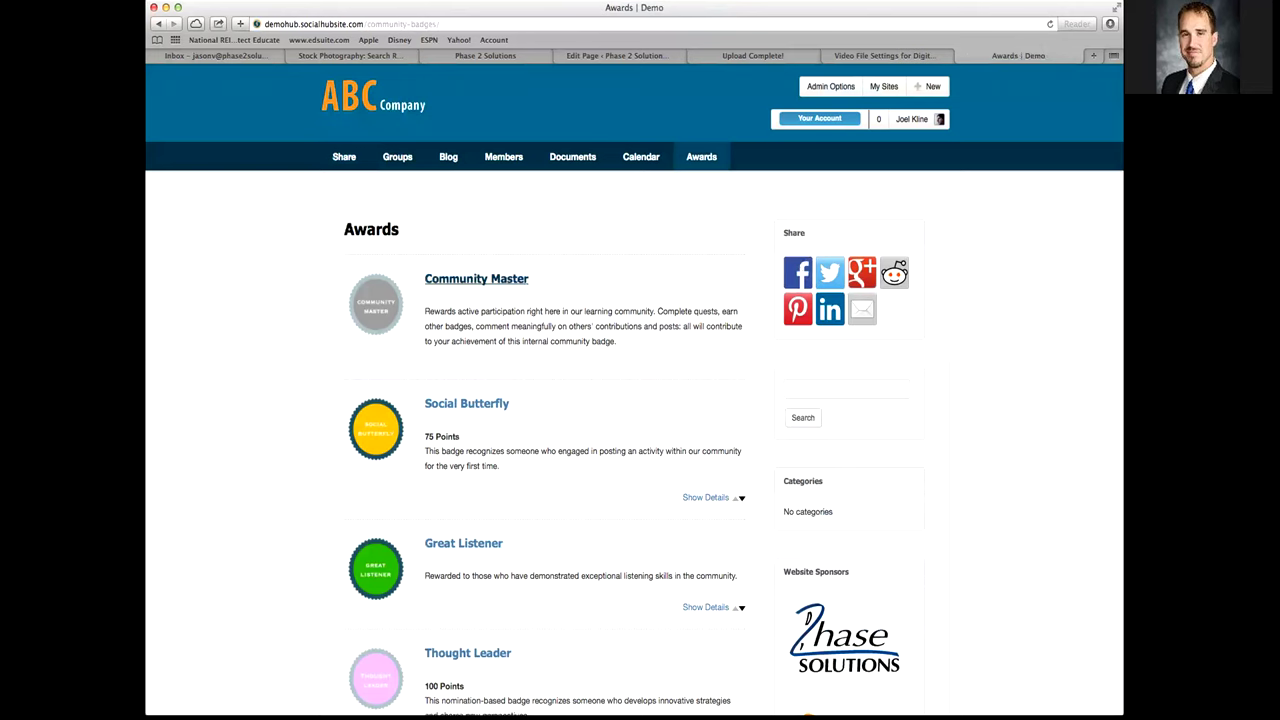
Return to the site's Share page and preview the link, photo and video options for a new update, closing them unused
{"action": "left_click_drag", "start_coordinate": [265, 23], "coordinate": [346, 23]}
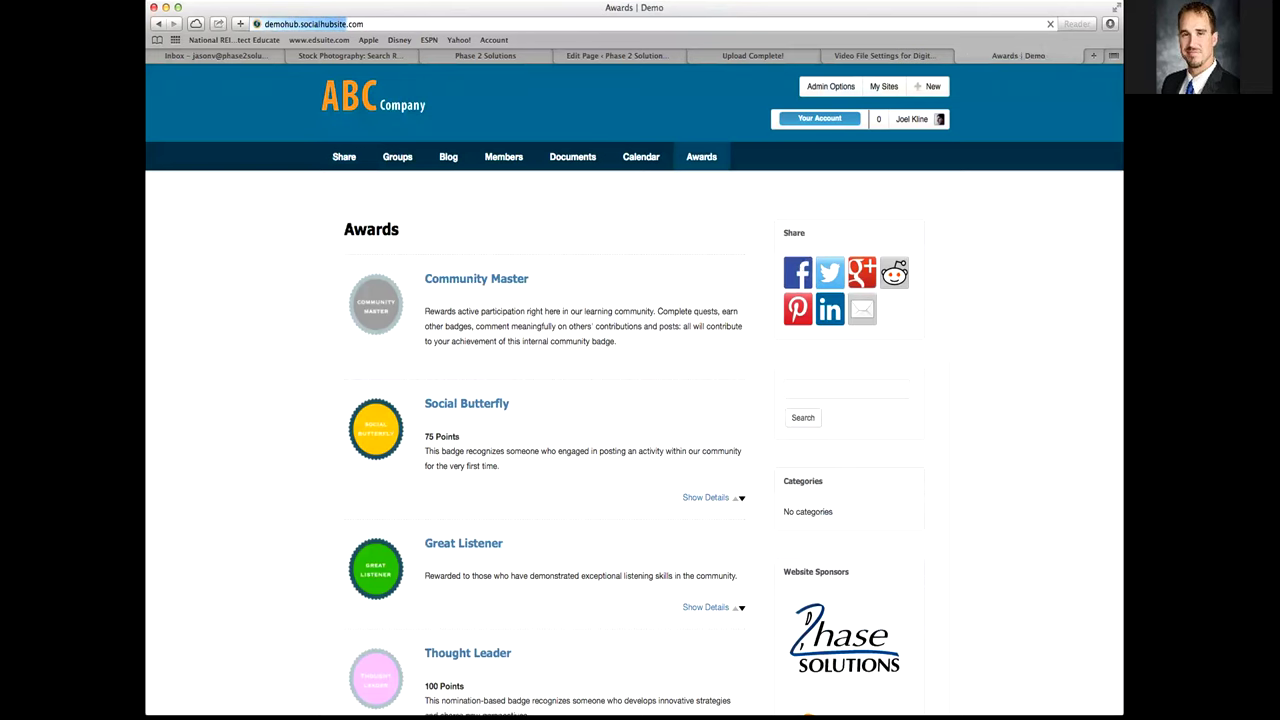
{"action": "key", "text": "Return"}
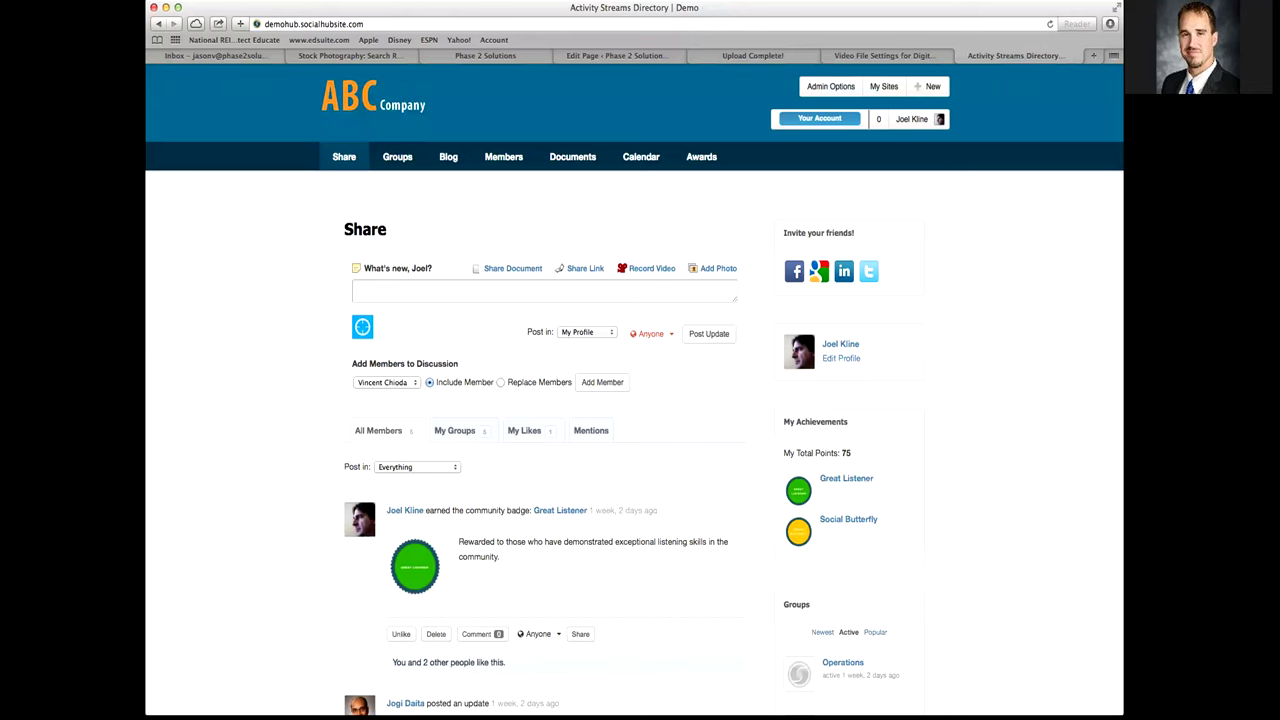
{"action": "left_click", "coordinate": [545, 290]}
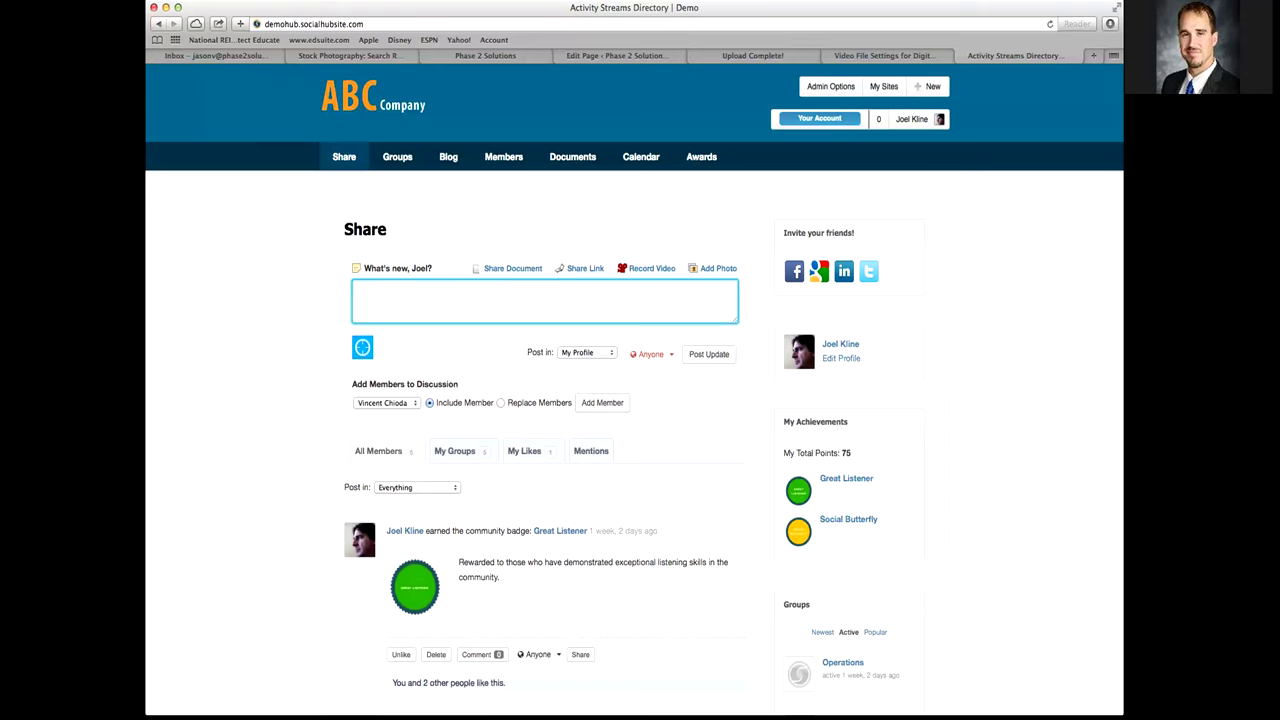
{"action": "left_click", "coordinate": [585, 268]}
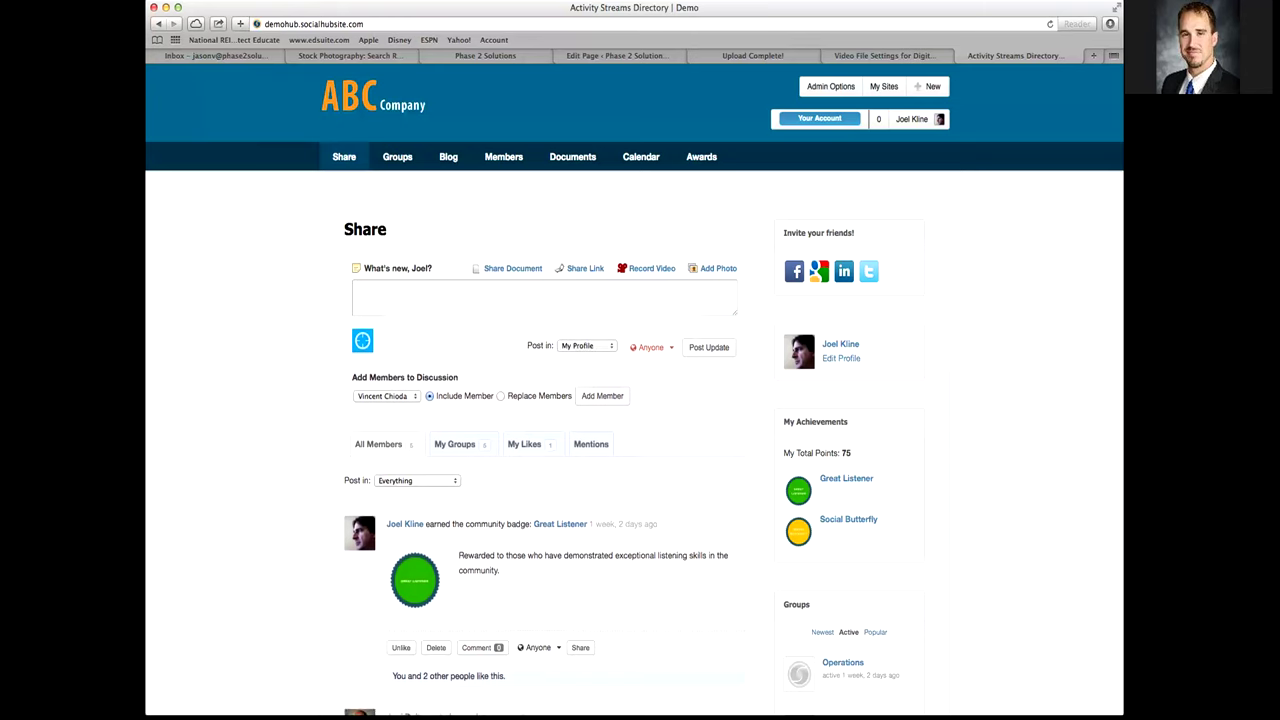
{"action": "left_click", "coordinate": [718, 268]}
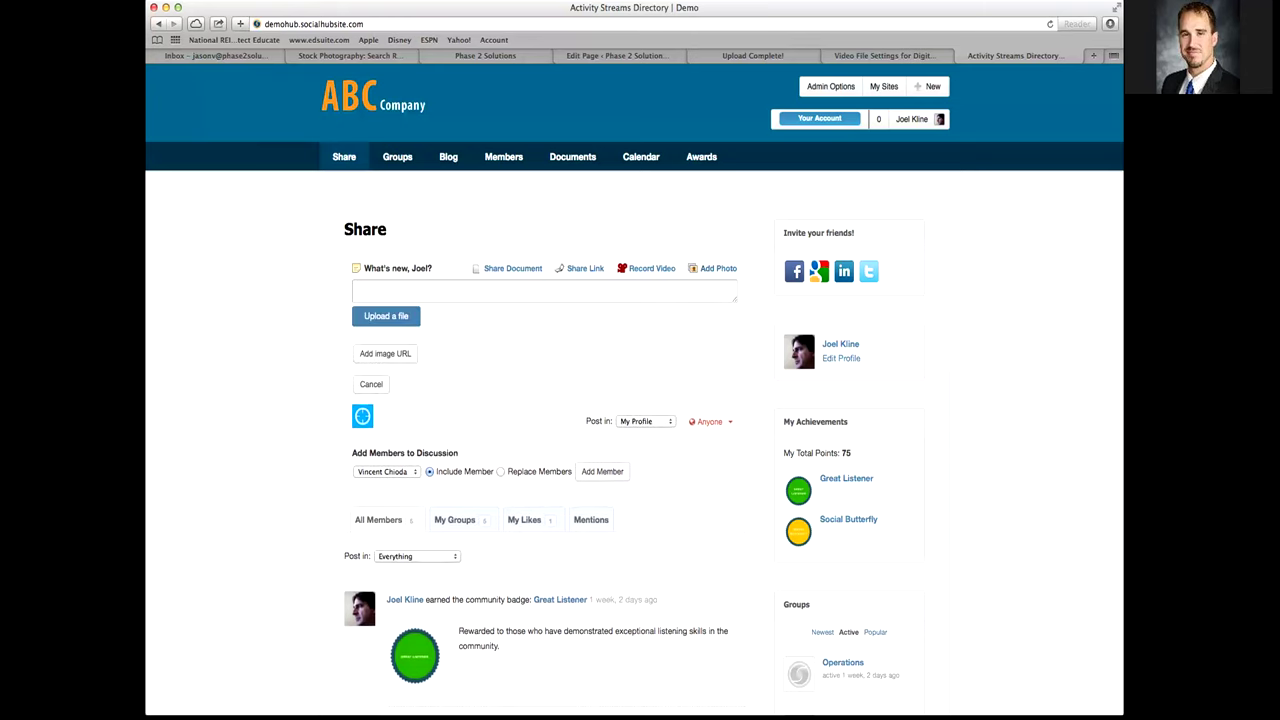
{"action": "left_click", "coordinate": [651, 268]}
{"action": "left_click", "coordinate": [371, 384]}
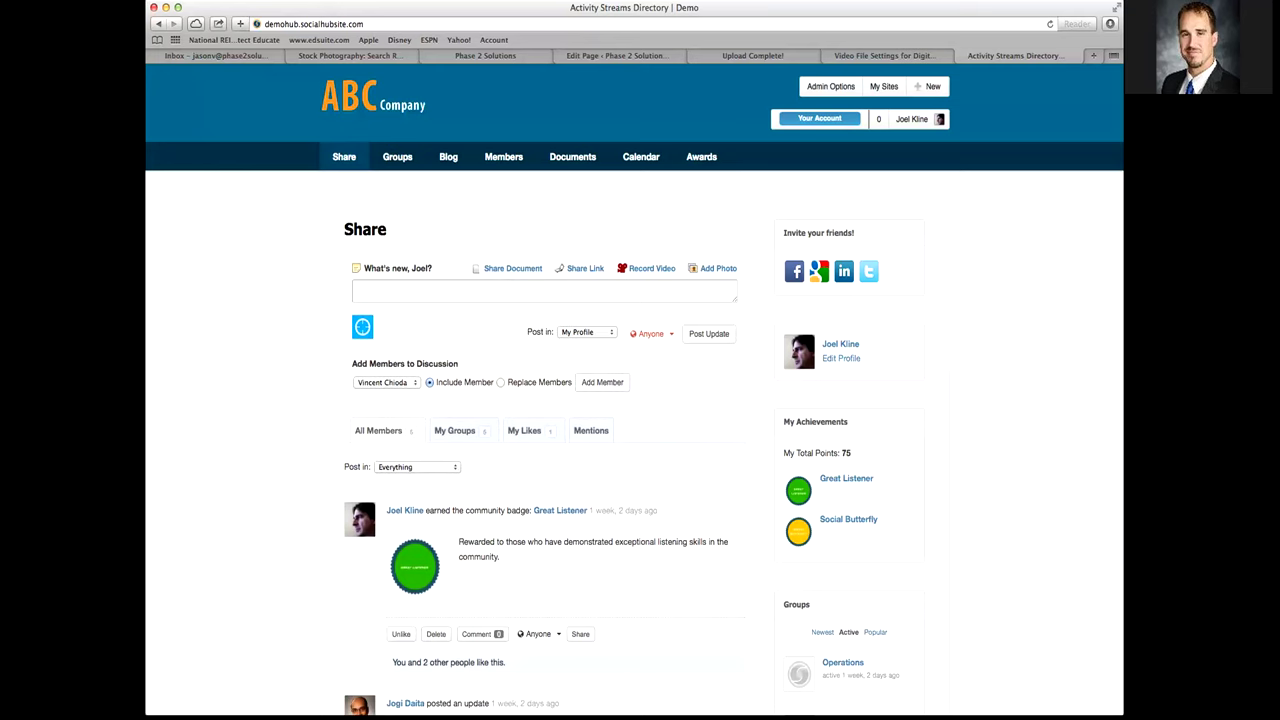
{"action": "left_click", "coordinate": [385, 382]}
{"action": "left_click", "coordinate": [380, 350]}
{"action": "left_click", "coordinate": [602, 382]}
{"action": "left_click", "coordinate": [385, 382]}
{"action": "left_click", "coordinate": [380, 392]}
{"action": "left_click", "coordinate": [602, 382]}
Set the new update to post in the Operations group, with Anyone as its visibility
{"action": "left_click", "coordinate": [587, 332]}
{"action": "left_click", "coordinate": [585, 350]}
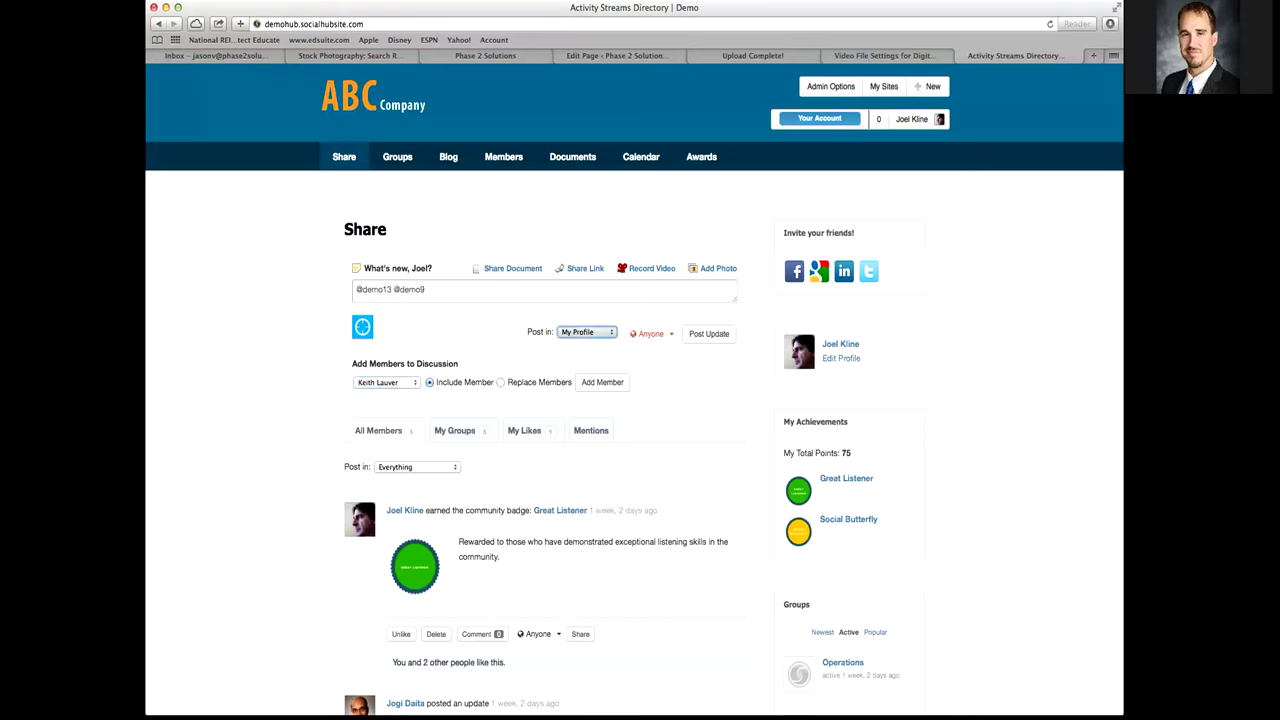
{"action": "left_click", "coordinate": [650, 333]}
{"action": "key", "text": "Return"}
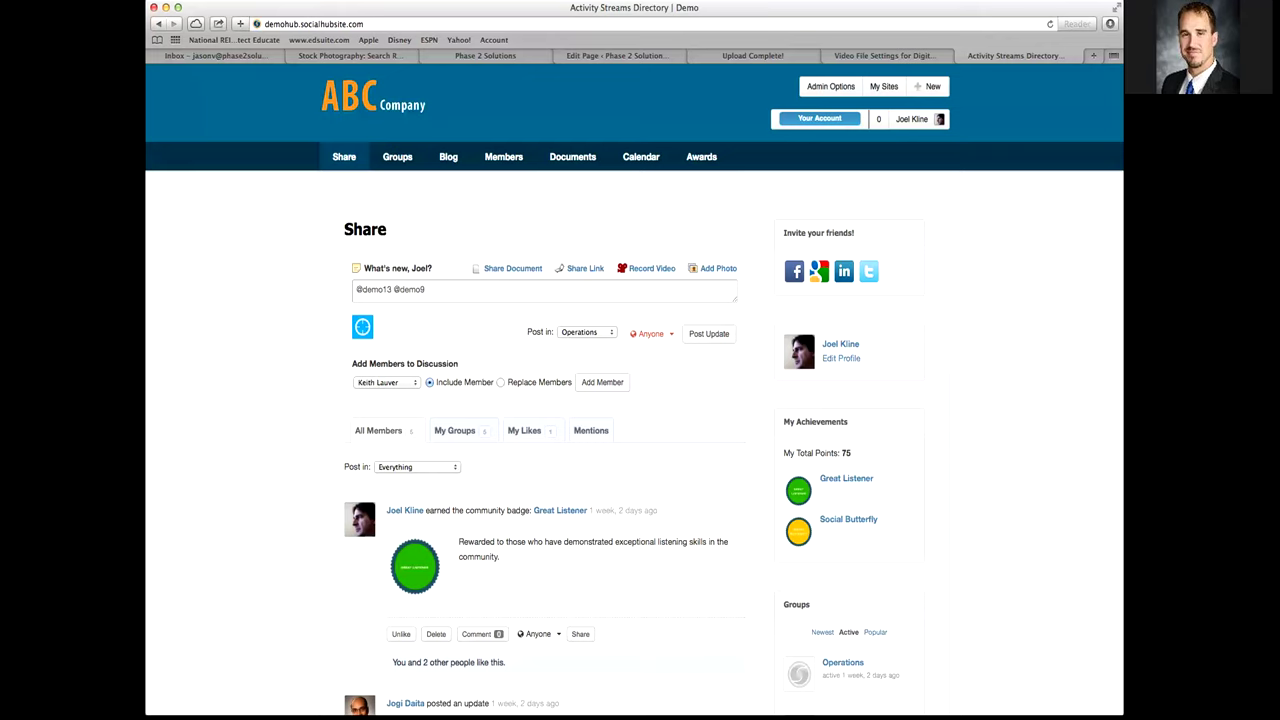
Clear the member mentions from the new update's text
{"action": "left_click", "coordinate": [545, 290]}
{"action": "key", "text": "super+a"}
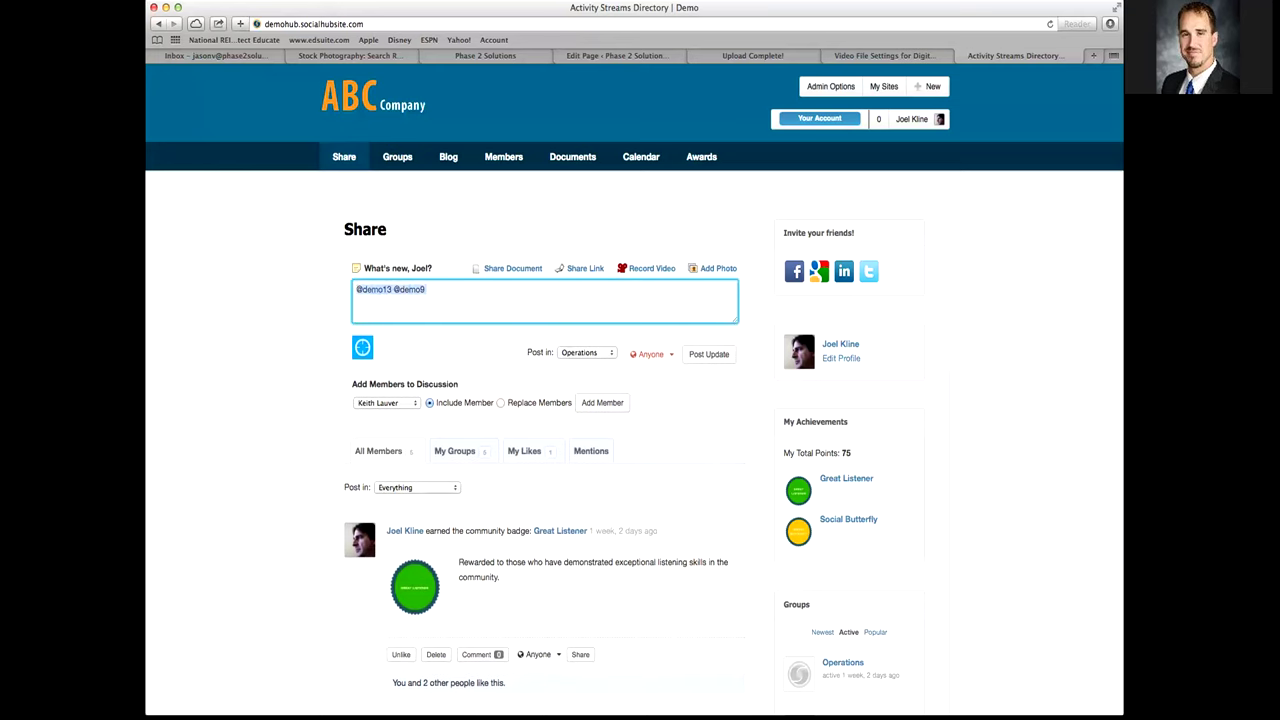
{"action": "key", "text": "BackSpace"}
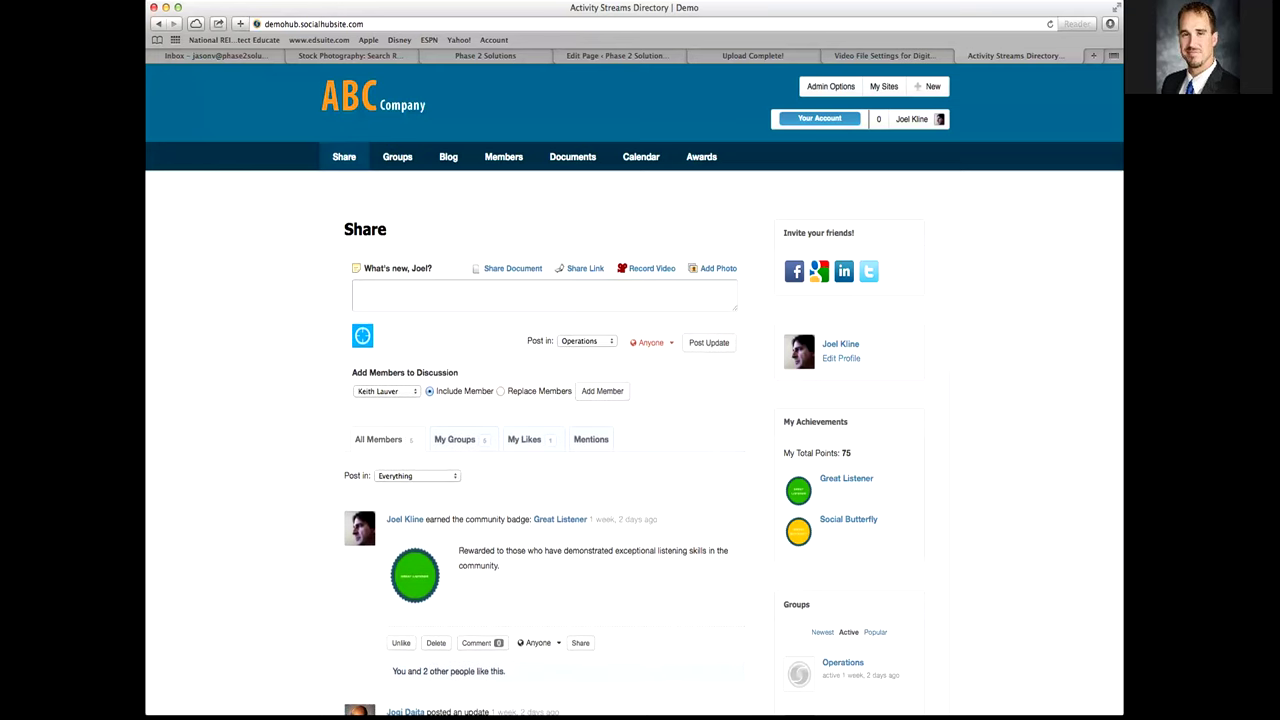
Look through the Share page's activity stream from the update box down to the badge and group posts, and return to the update box
{"action": "left_click", "coordinate": [545, 300]}
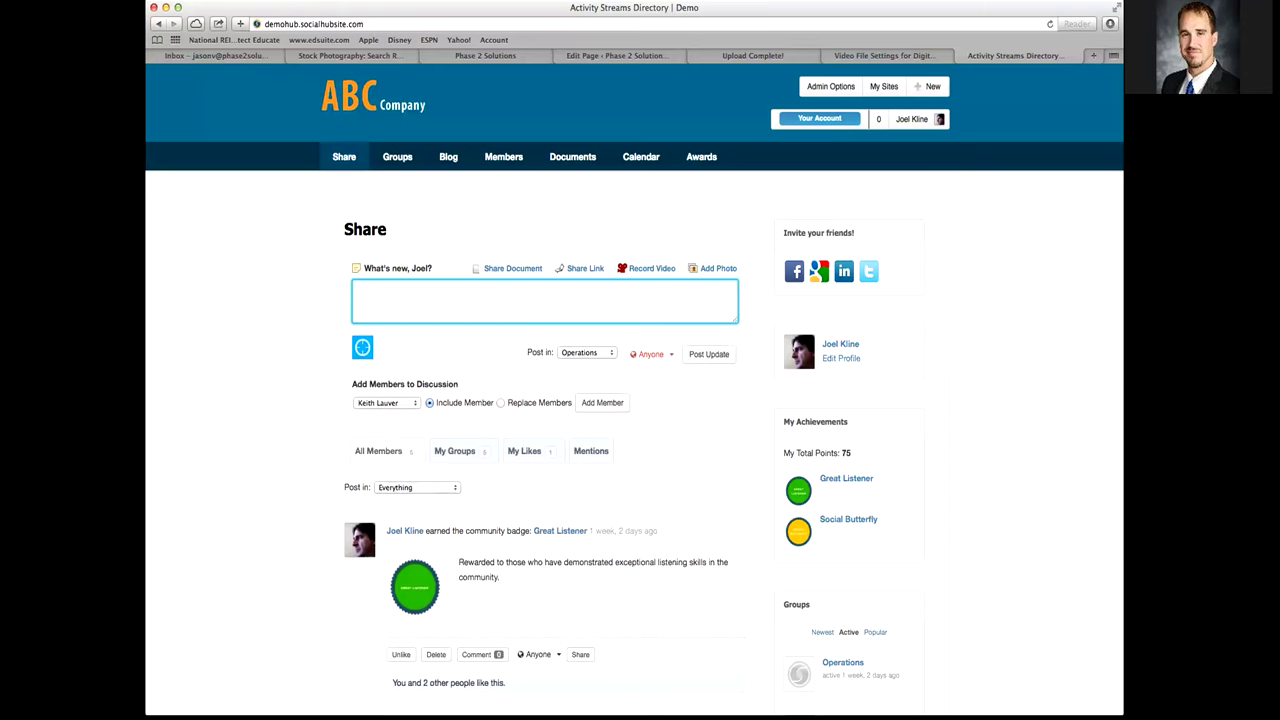
{"action": "scroll", "coordinate": [640, 400], "scroll_direction": "down", "scroll_amount": 5}
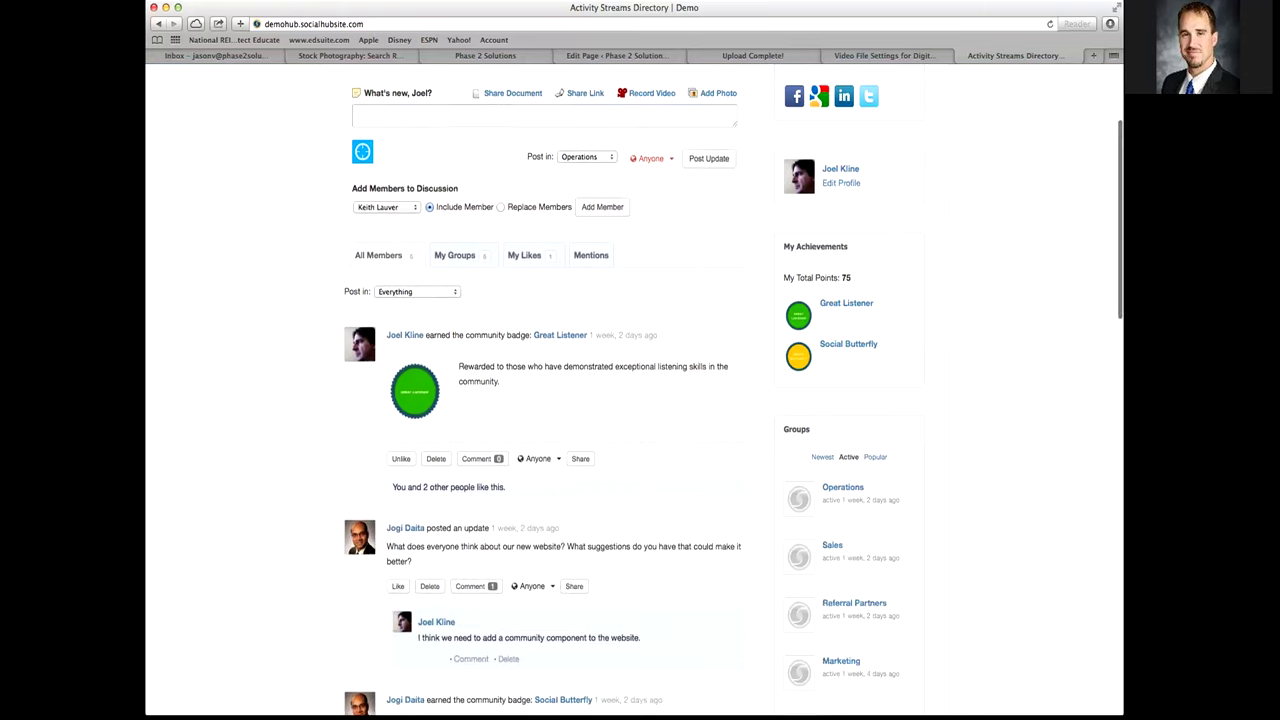
{"action": "scroll", "coordinate": [640, 400], "scroll_direction": "down", "scroll_amount": 2}
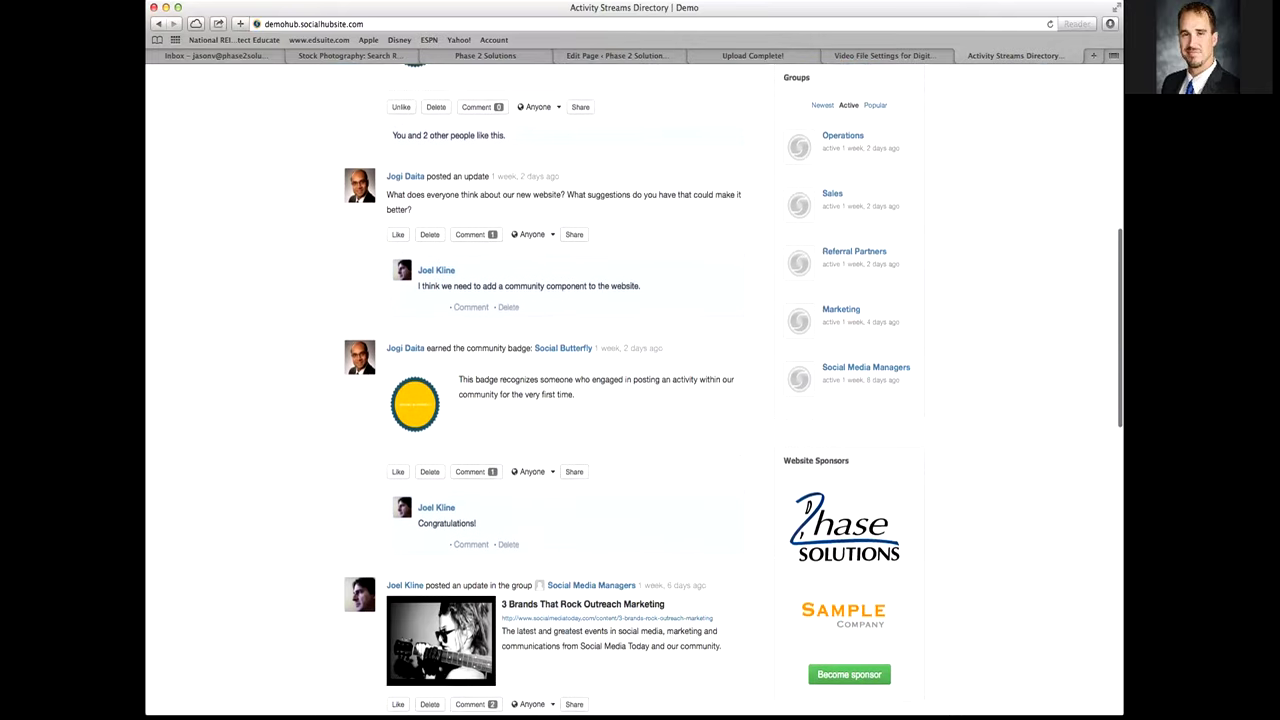
{"action": "scroll", "coordinate": [640, 400], "scroll_direction": "up", "scroll_amount": 1}
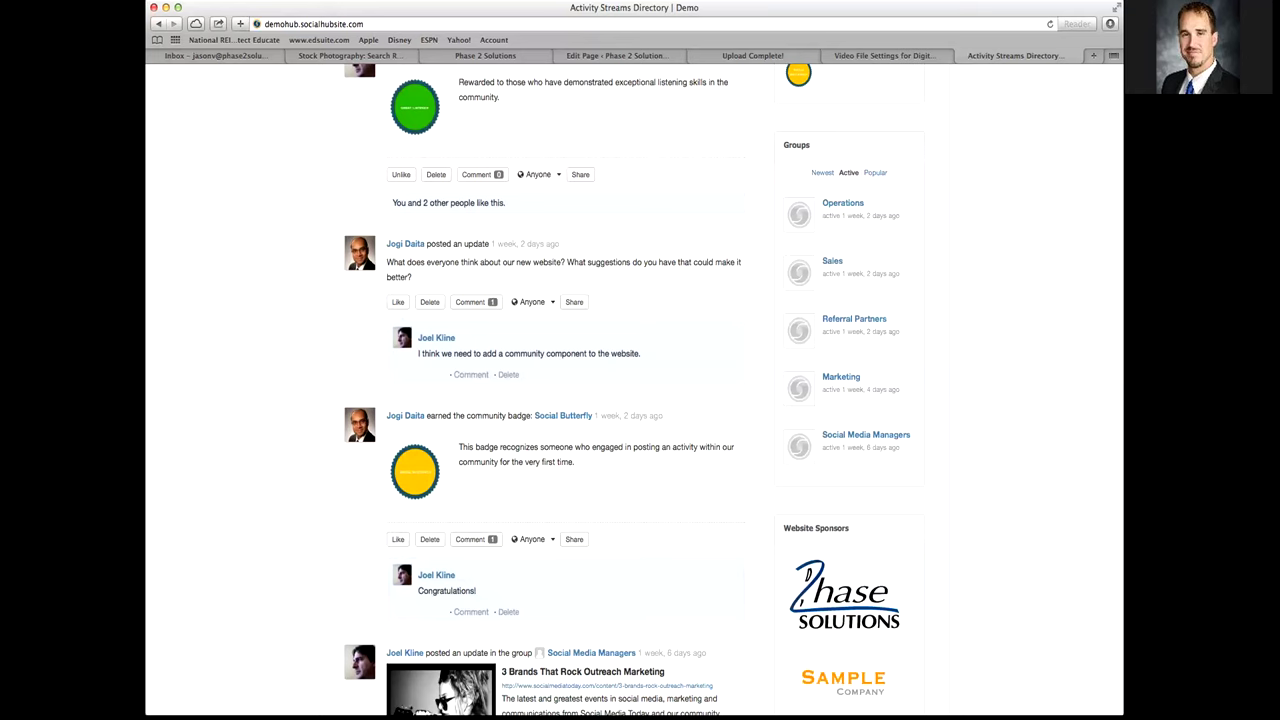
{"action": "scroll", "coordinate": [634, 390], "scroll_direction": "up", "scroll_amount": 10}
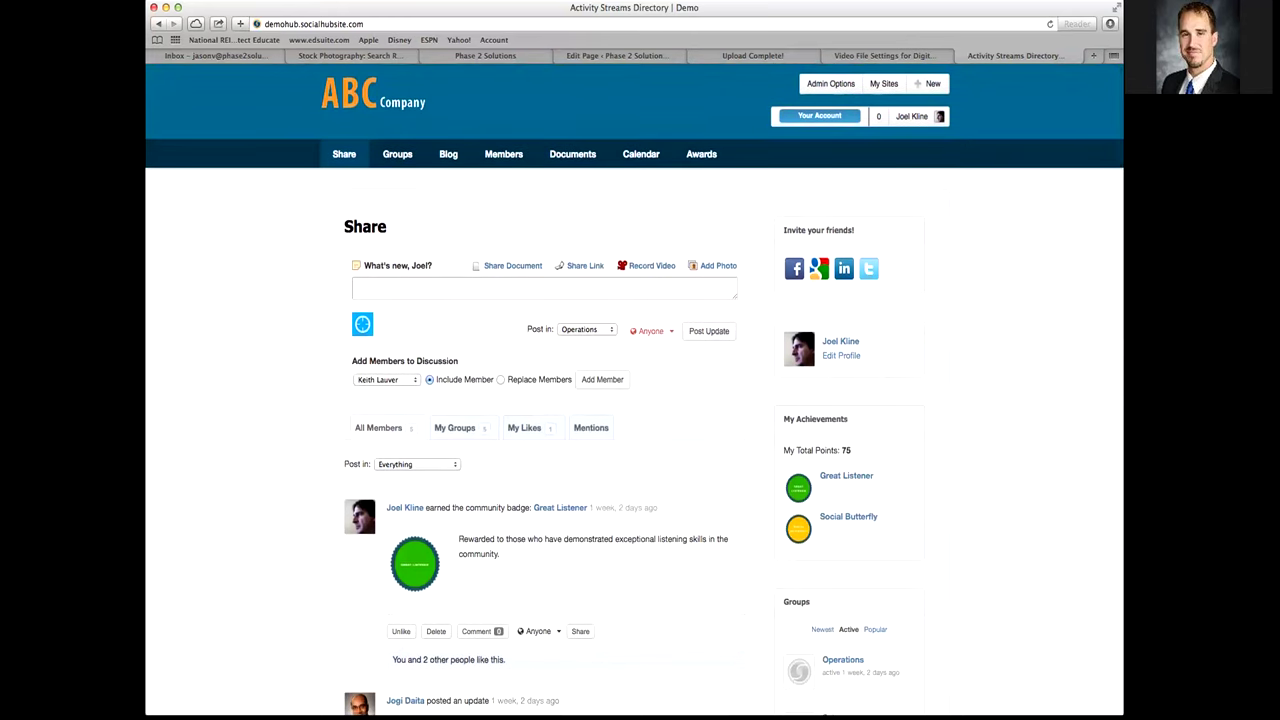
{"action": "scroll", "coordinate": [634, 390], "scroll_direction": "up", "scroll_amount": 2}
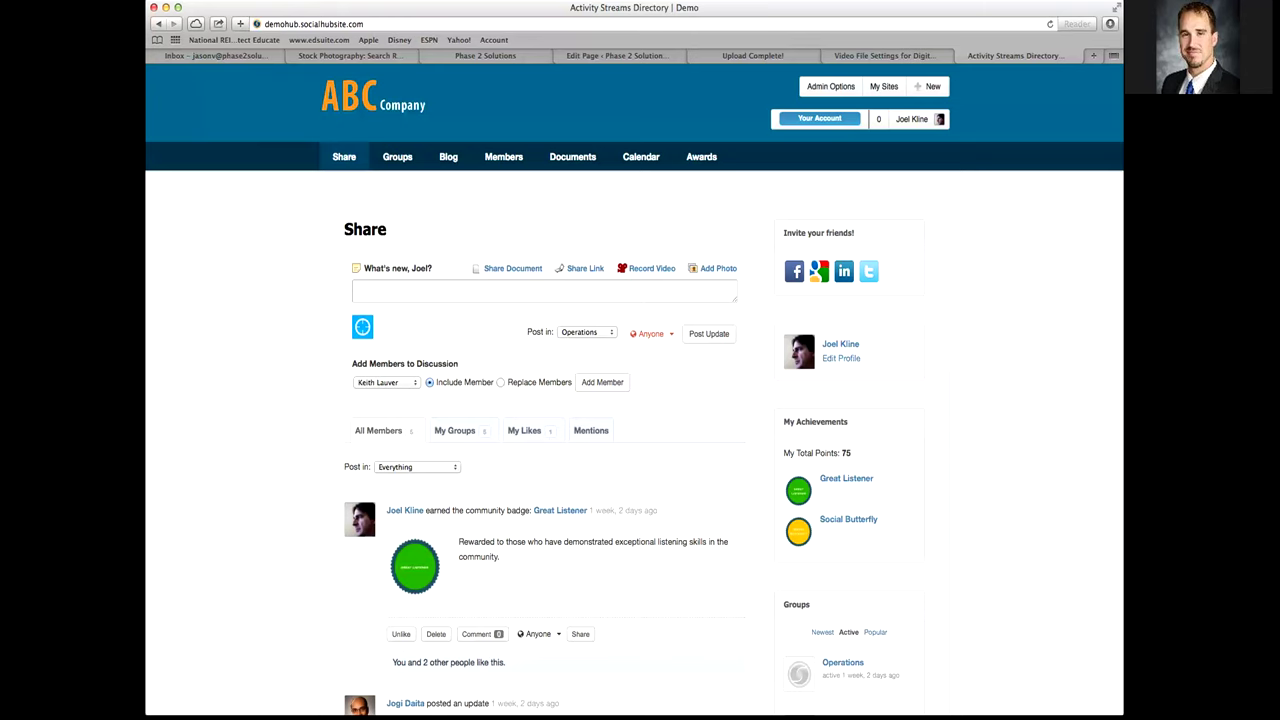
{"action": "scroll", "coordinate": [812, 270], "scroll_direction": "down", "scroll_amount": 2}
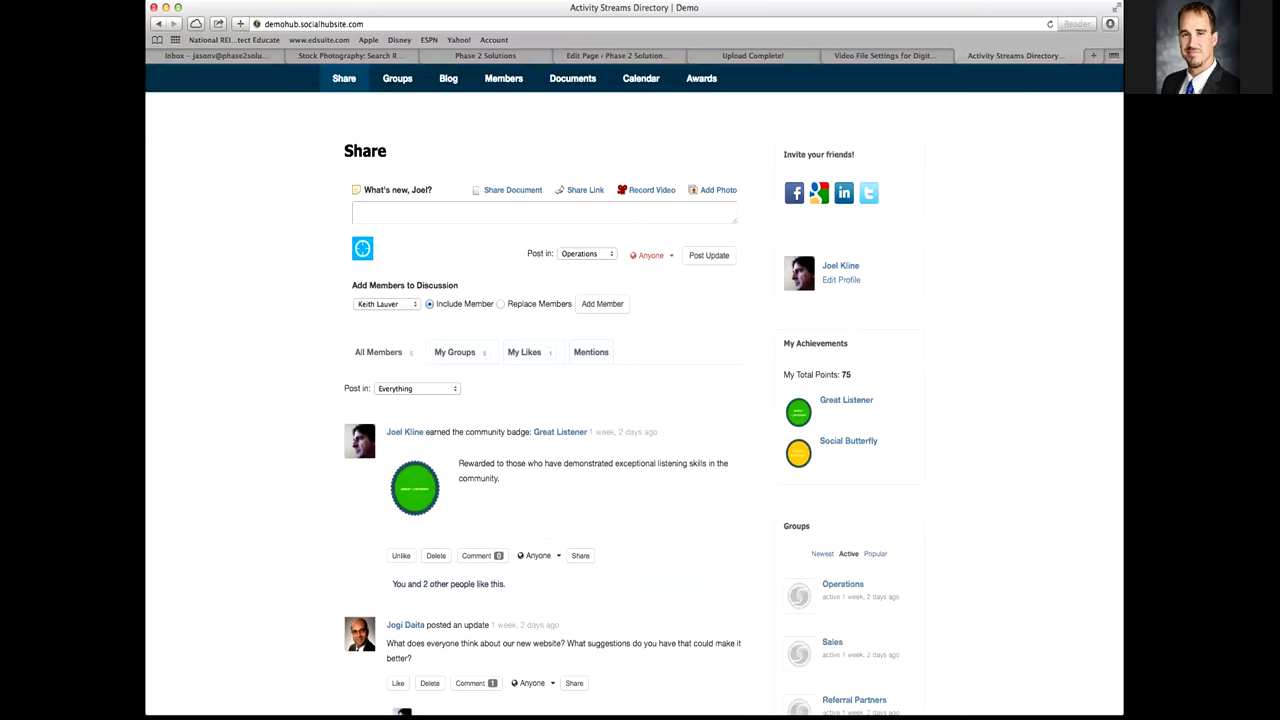
Open the Awards page and view the required steps of the Social Butterfly and Great Listener badges, hiding each badge's details again
{"action": "scroll", "coordinate": [634, 390], "scroll_direction": "up", "scroll_amount": 2}
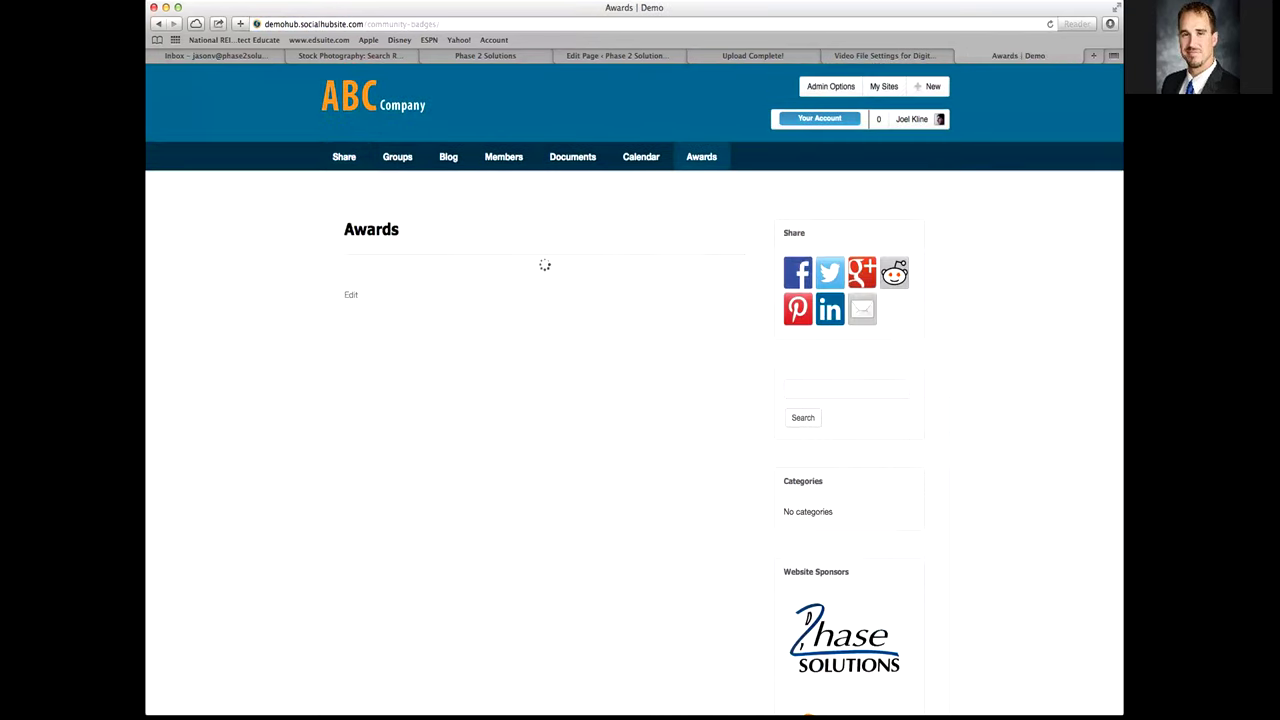
{"action": "scroll", "coordinate": [634, 390], "scroll_direction": "down", "scroll_amount": 3}
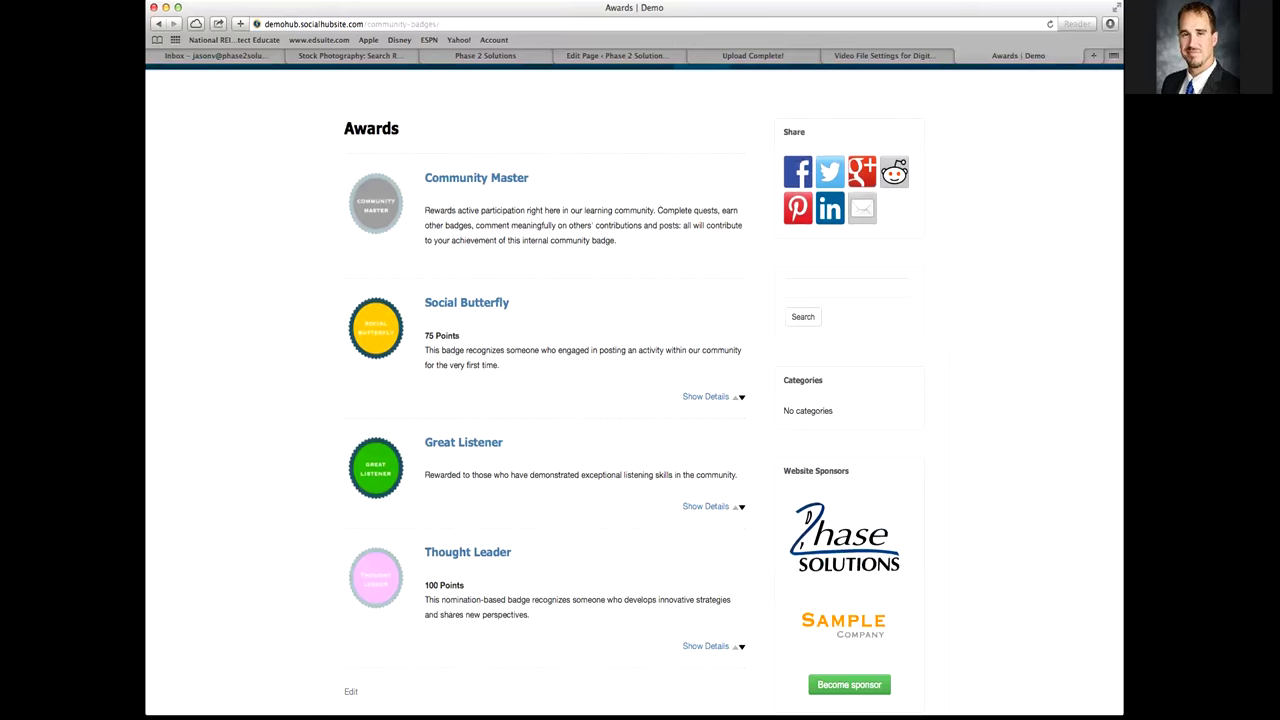
{"action": "left_click", "coordinate": [706, 396]}
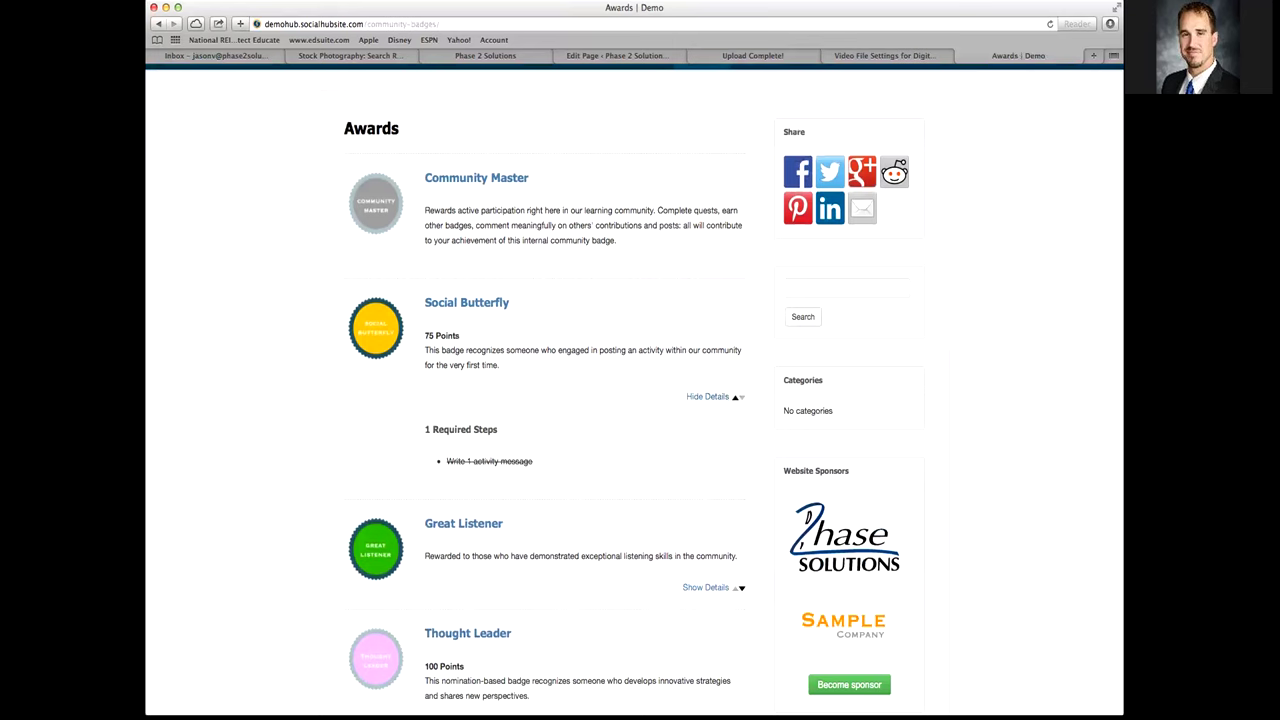
{"action": "left_click", "coordinate": [707, 396]}
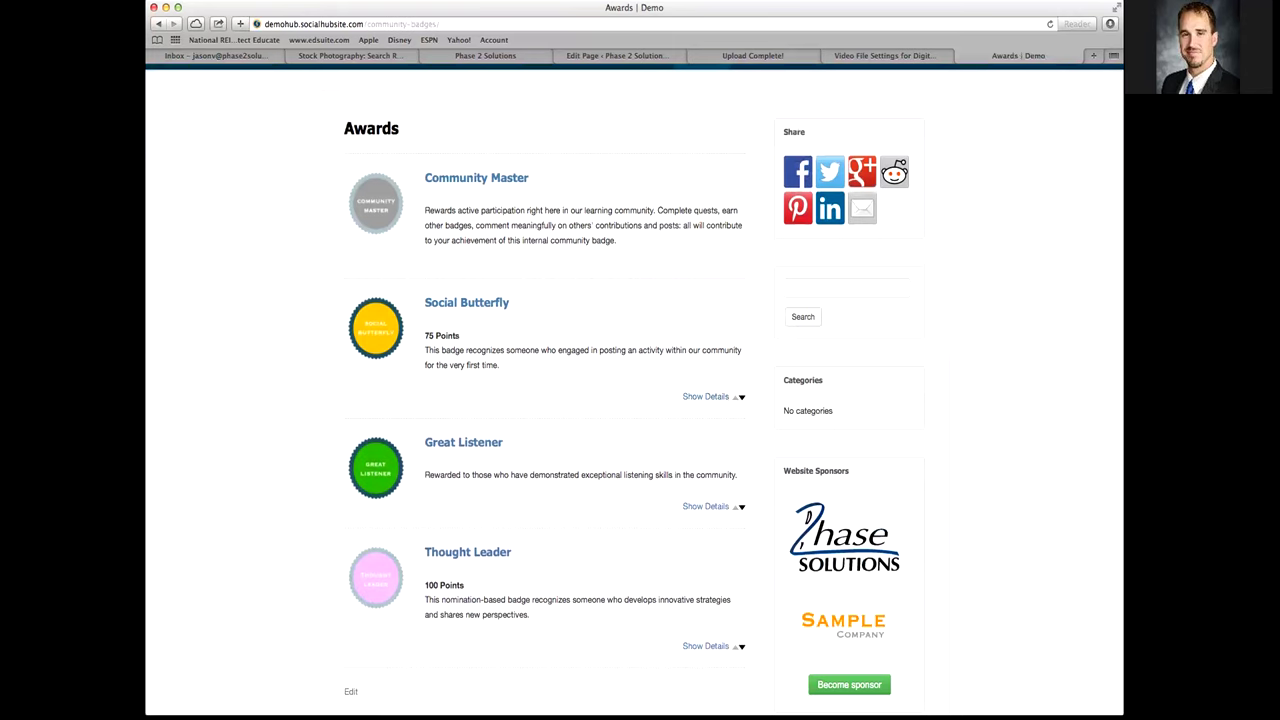
{"action": "left_click", "coordinate": [705, 506]}
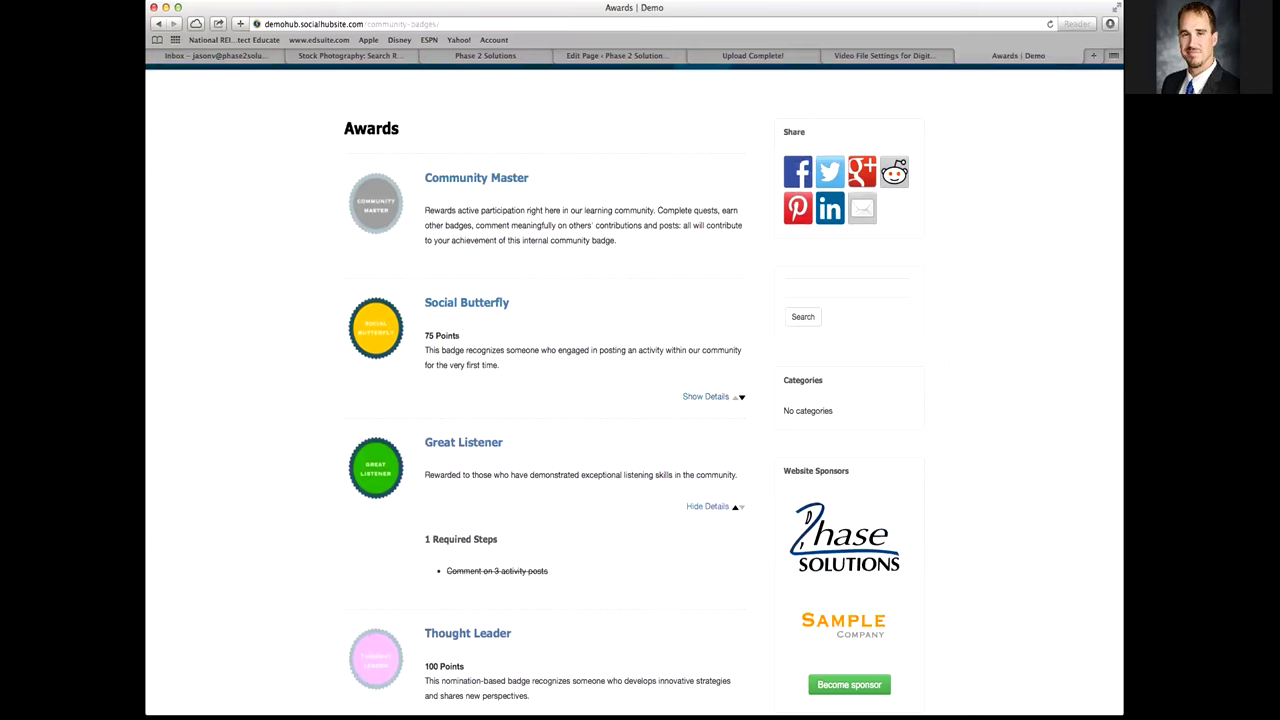
{"action": "left_click", "coordinate": [707, 506]}
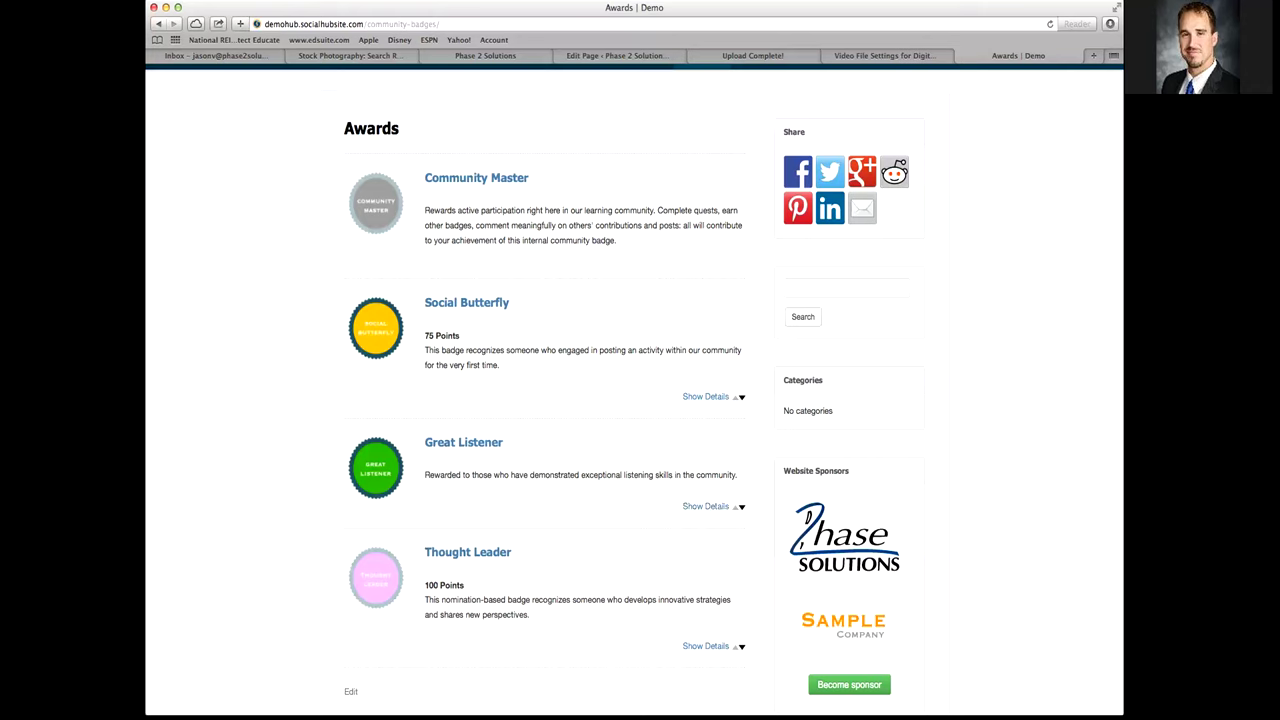
{"action": "scroll", "coordinate": [634, 391], "scroll_direction": "up", "scroll_amount": 1}
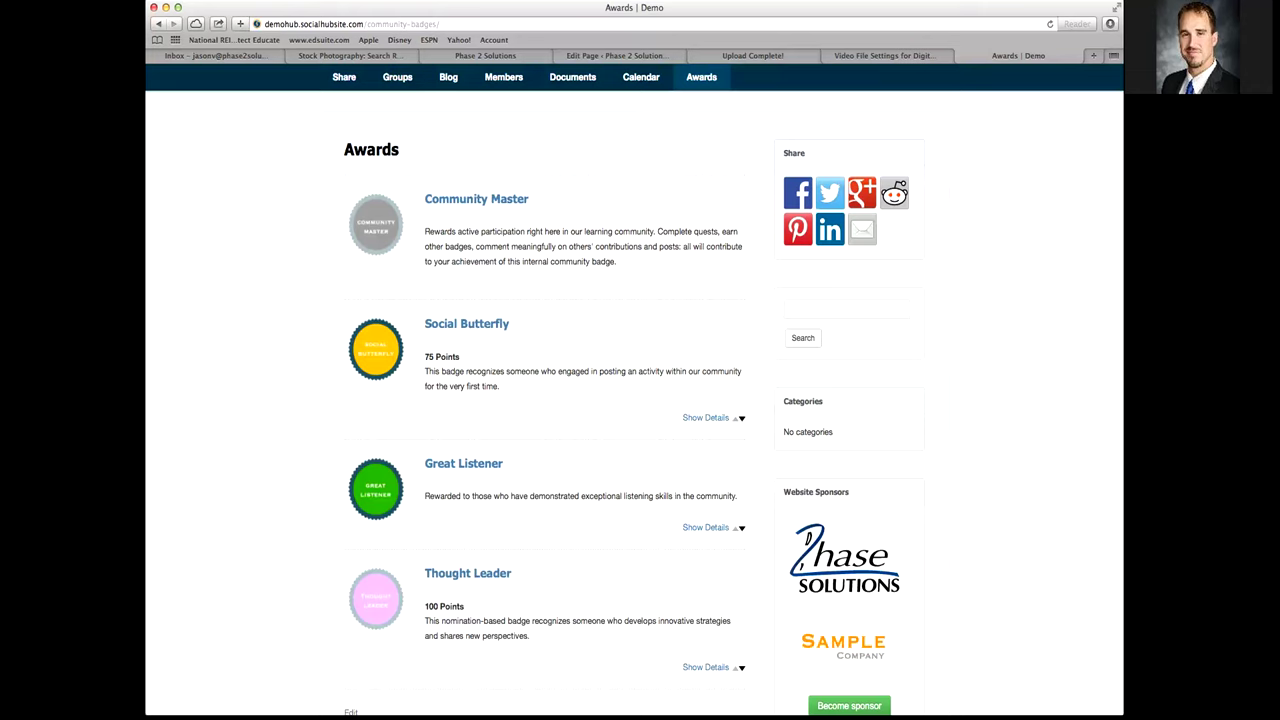
{"action": "scroll", "coordinate": [634, 400], "scroll_direction": "up", "scroll_amount": 2}
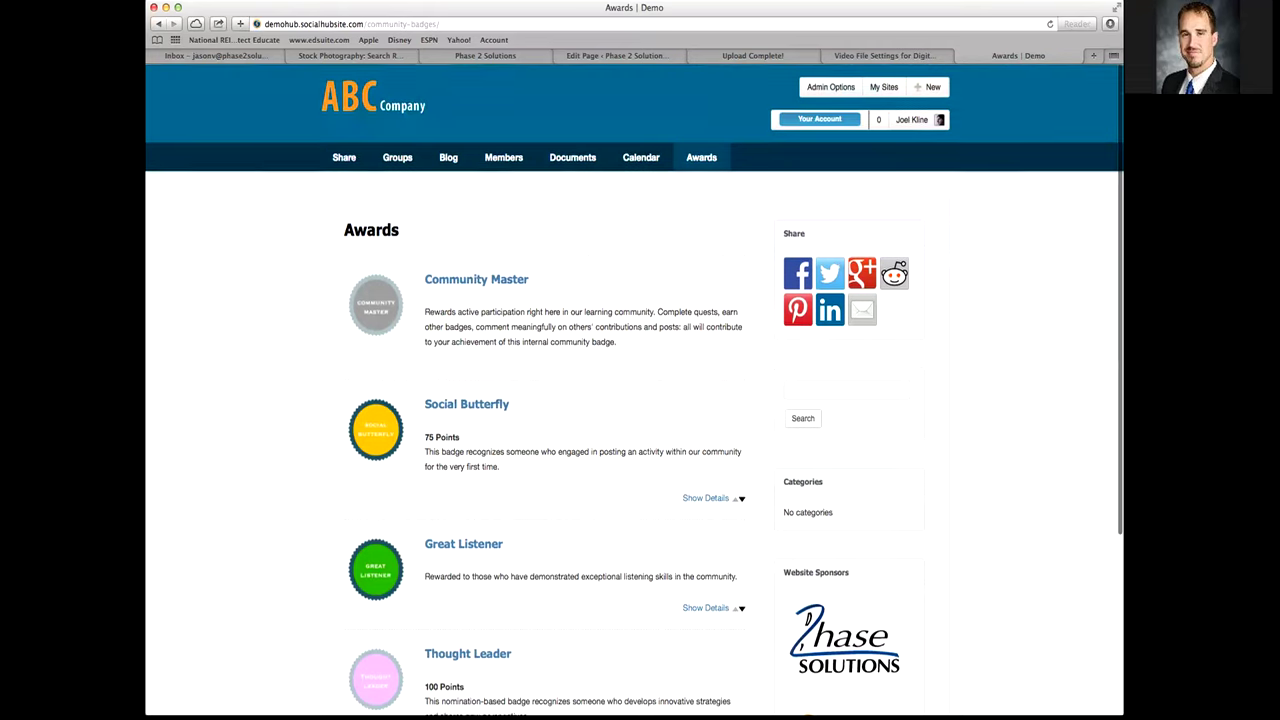
Return from the Awards page to the community site's Share page with its update box
{"action": "mouse_move", "coordinate": [831, 86]}
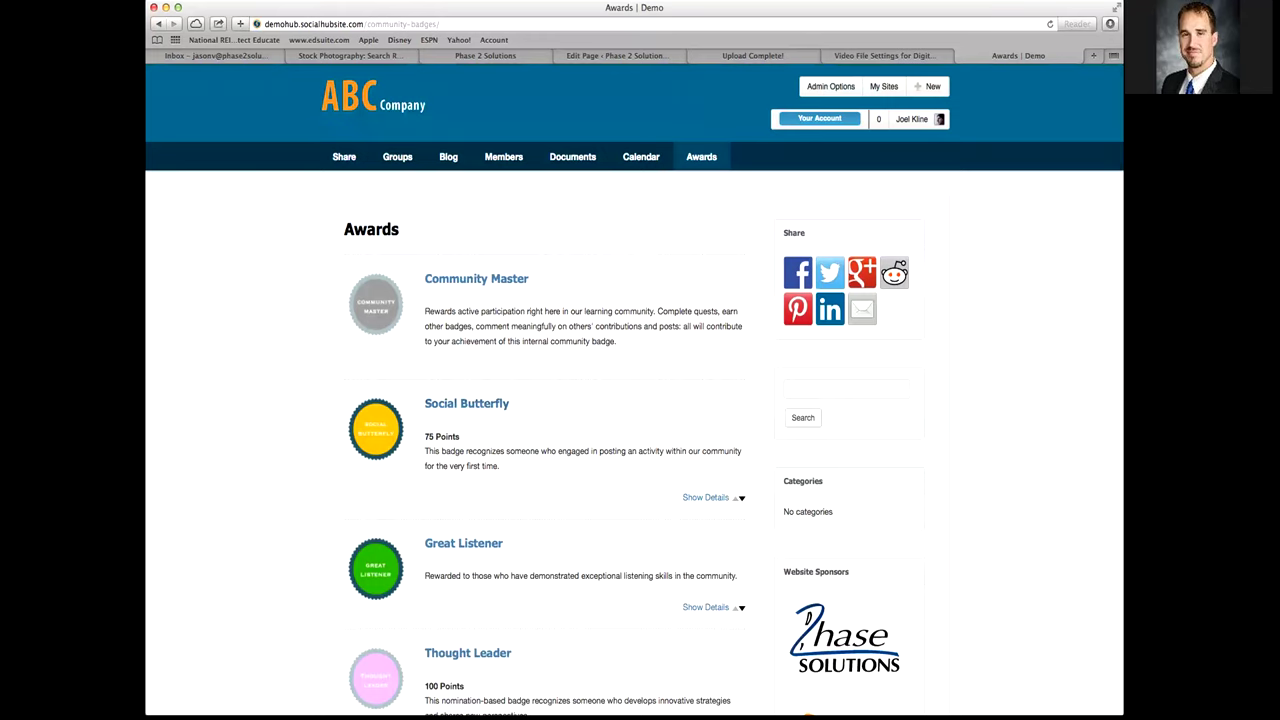
{"action": "key", "text": "BackSpace"}
{"action": "key", "text": "Return"}
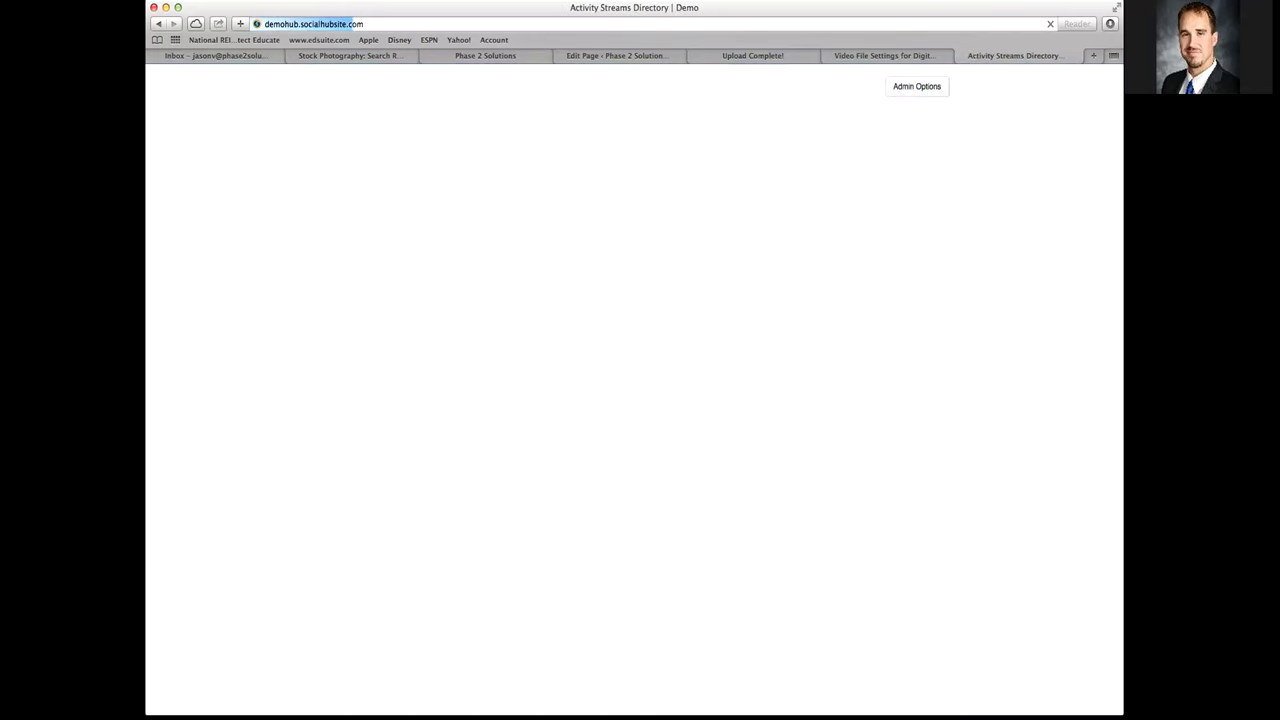
{"action": "left_click", "coordinate": [545, 290]}
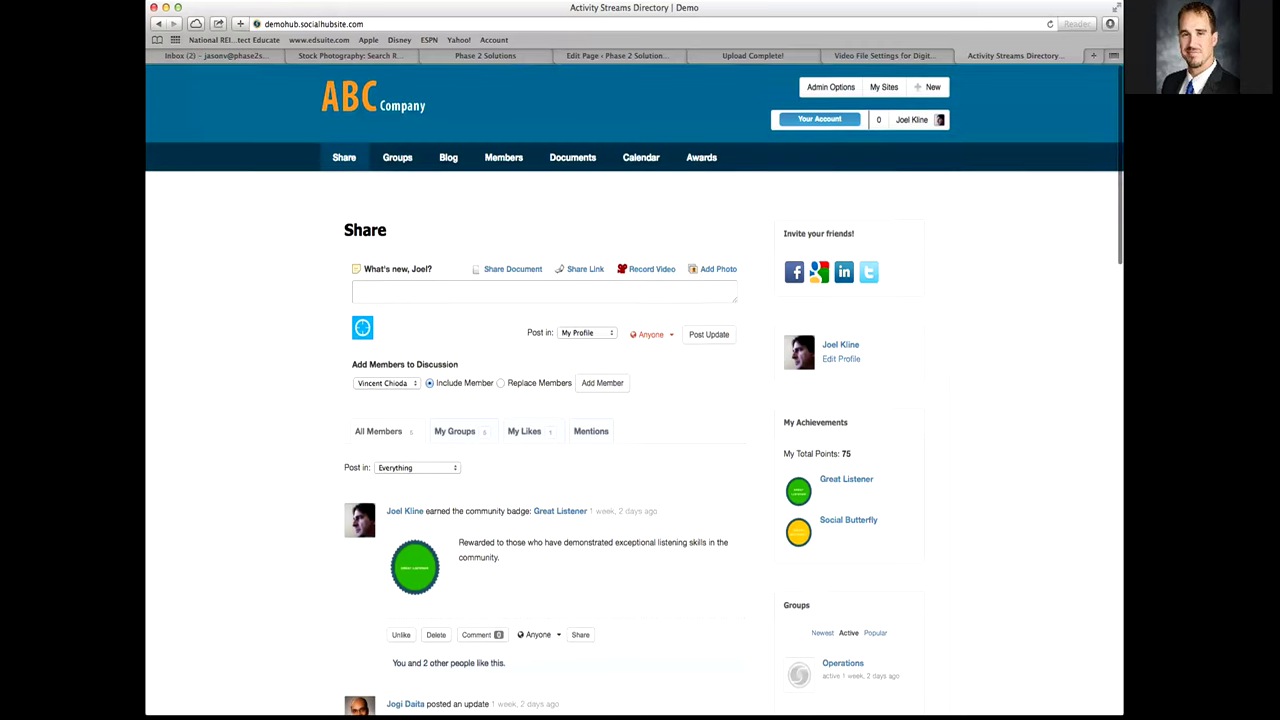
Go to socialhubsite.com and look through the home page down to its footer
{"action": "left_click", "coordinate": [313, 23]}
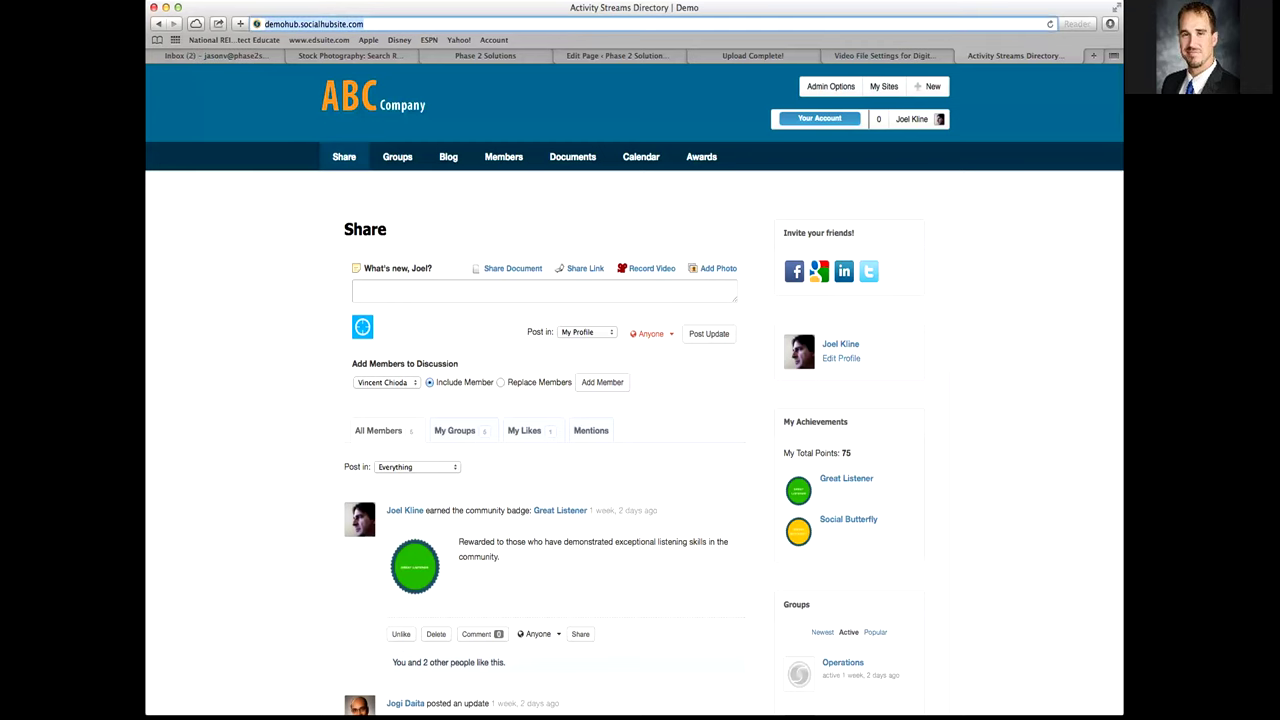
{"action": "type", "text": "s"}
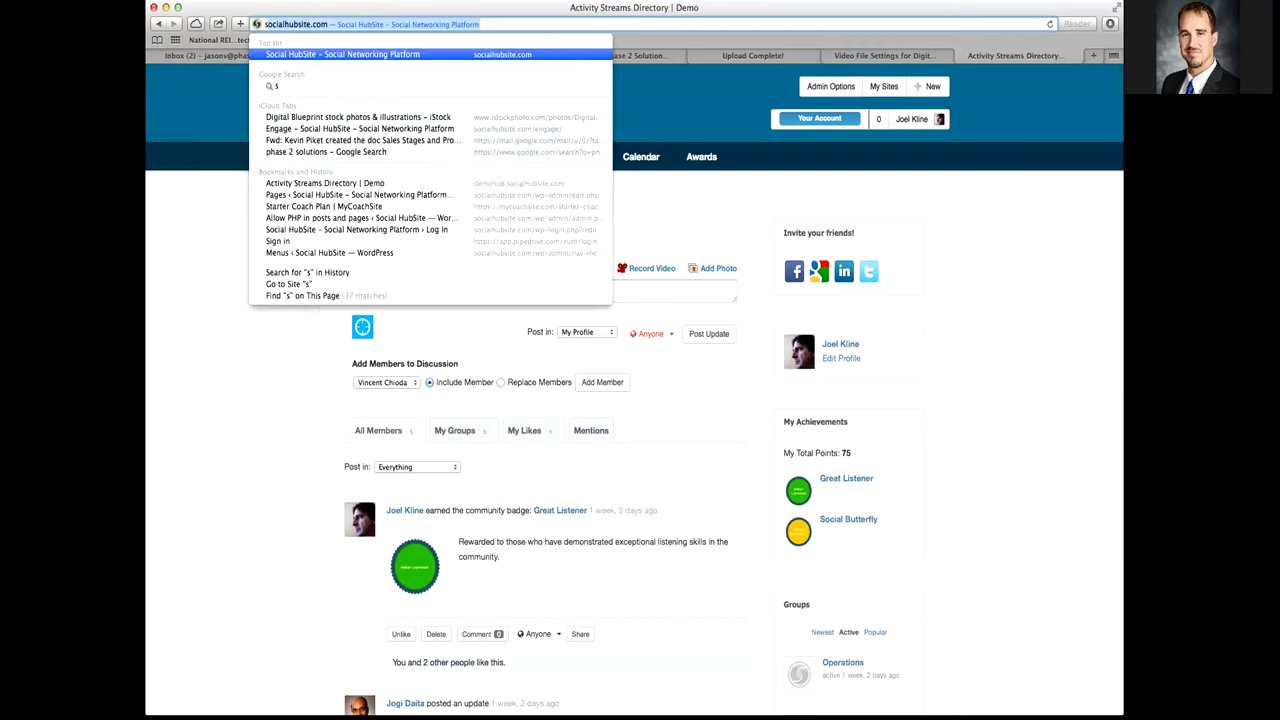
{"action": "type", "text": "o"}
{"action": "key", "text": "Return"}
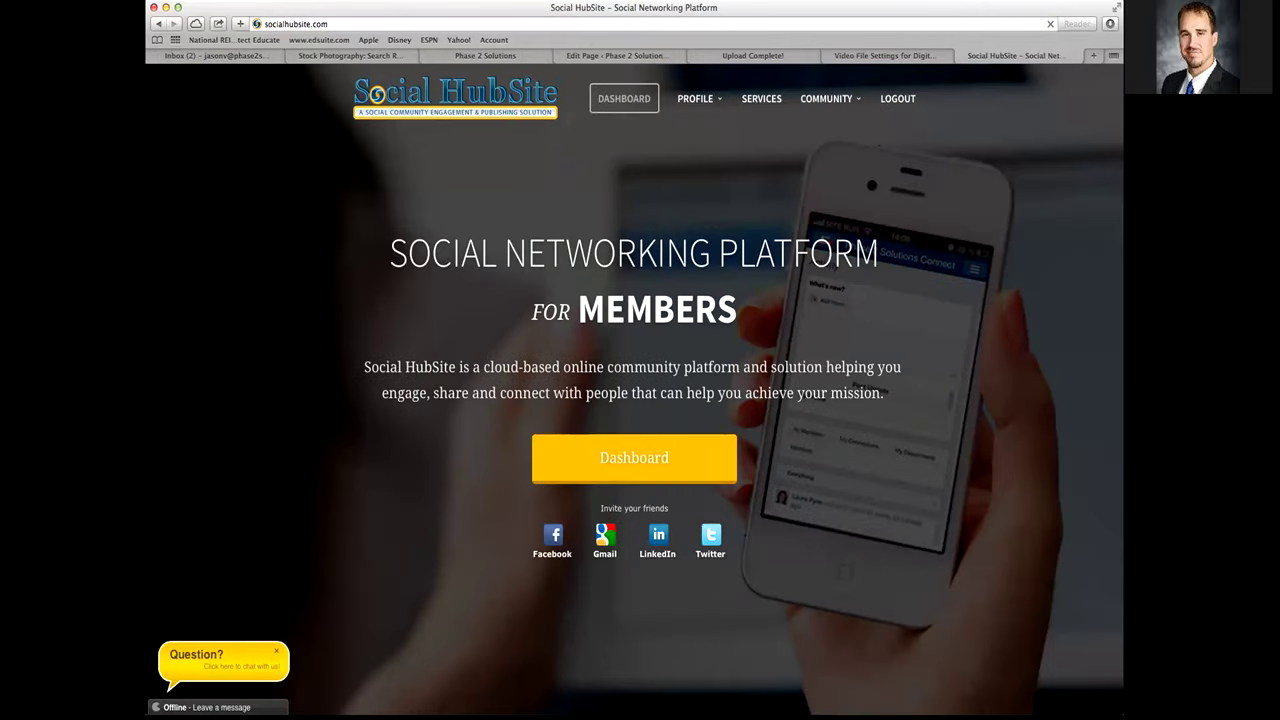
{"action": "scroll", "coordinate": [628, 487], "scroll_direction": "down", "scroll_amount": 20}
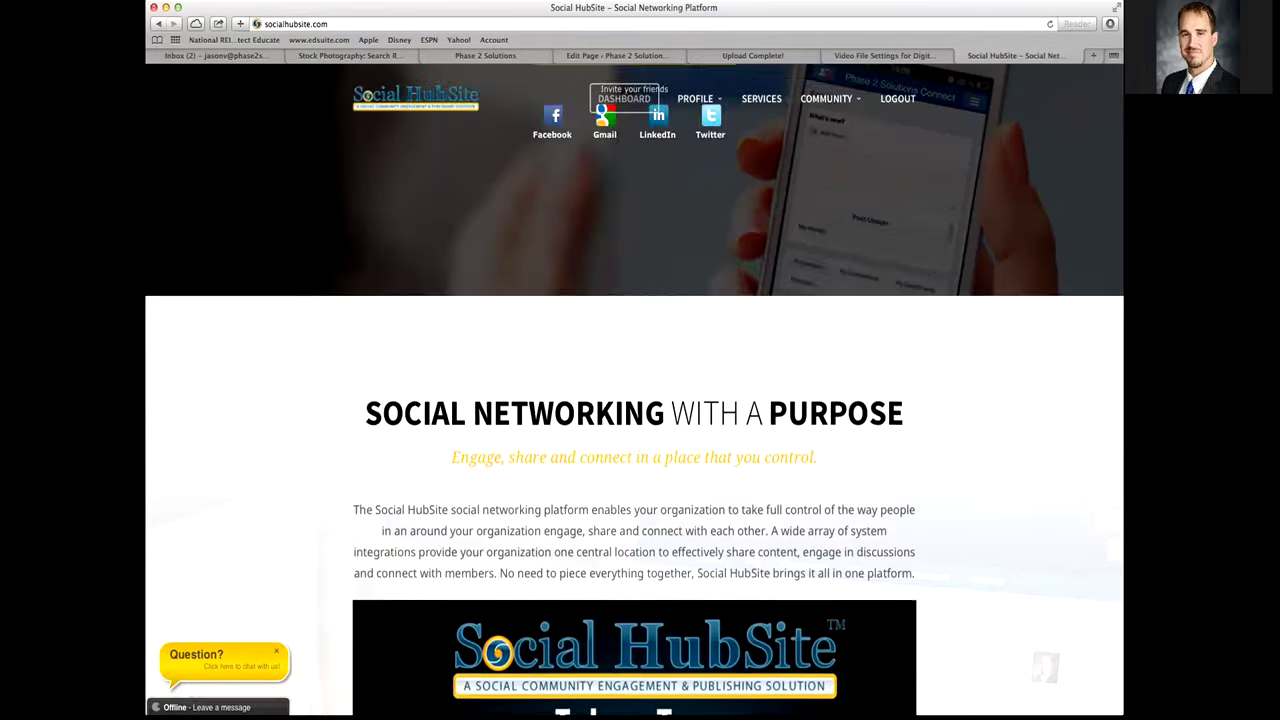
{"action": "scroll", "coordinate": [634, 414], "scroll_direction": "down", "scroll_amount": 15}
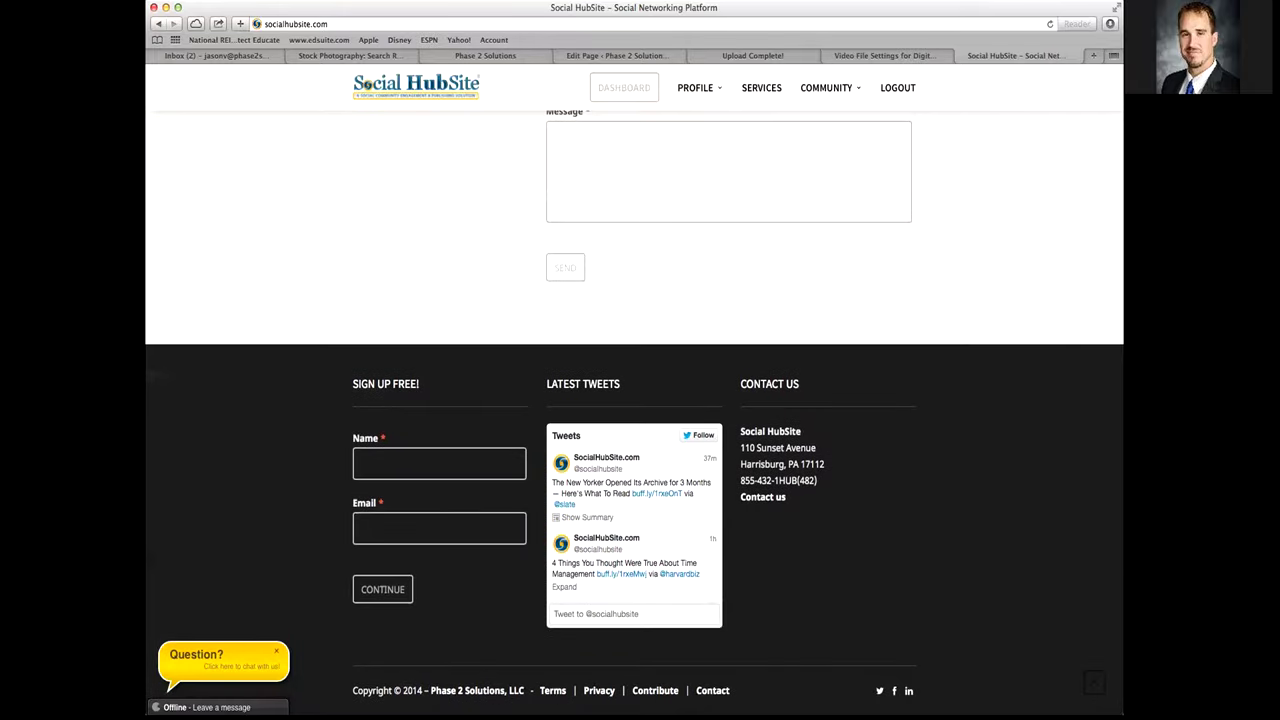
{"action": "scroll", "coordinate": [634, 414], "scroll_direction": "down", "scroll_amount": 2}
{"action": "scroll", "coordinate": [634, 414], "scroll_direction": "down", "scroll_amount": 2}
Open the Social HubSite contact page and view the fields of its contact form
{"action": "left_click", "coordinate": [712, 690]}
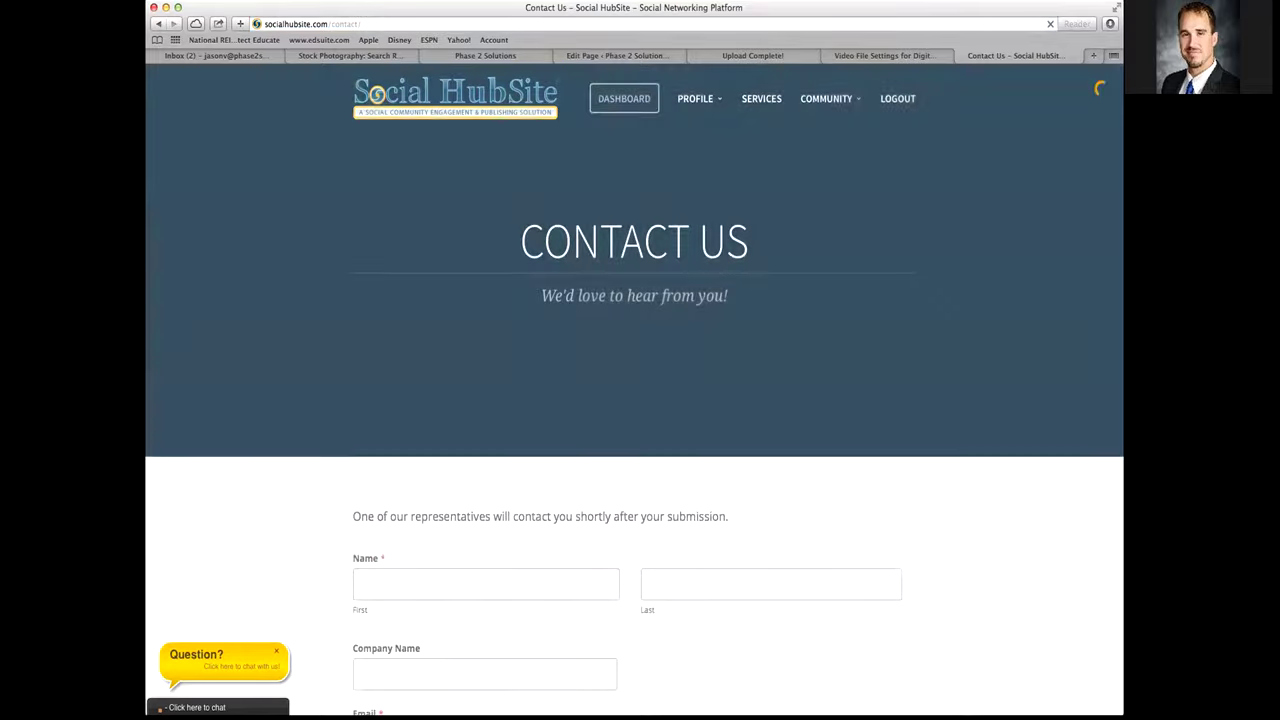
{"action": "scroll", "coordinate": [634, 400], "scroll_direction": "down", "scroll_amount": 5}
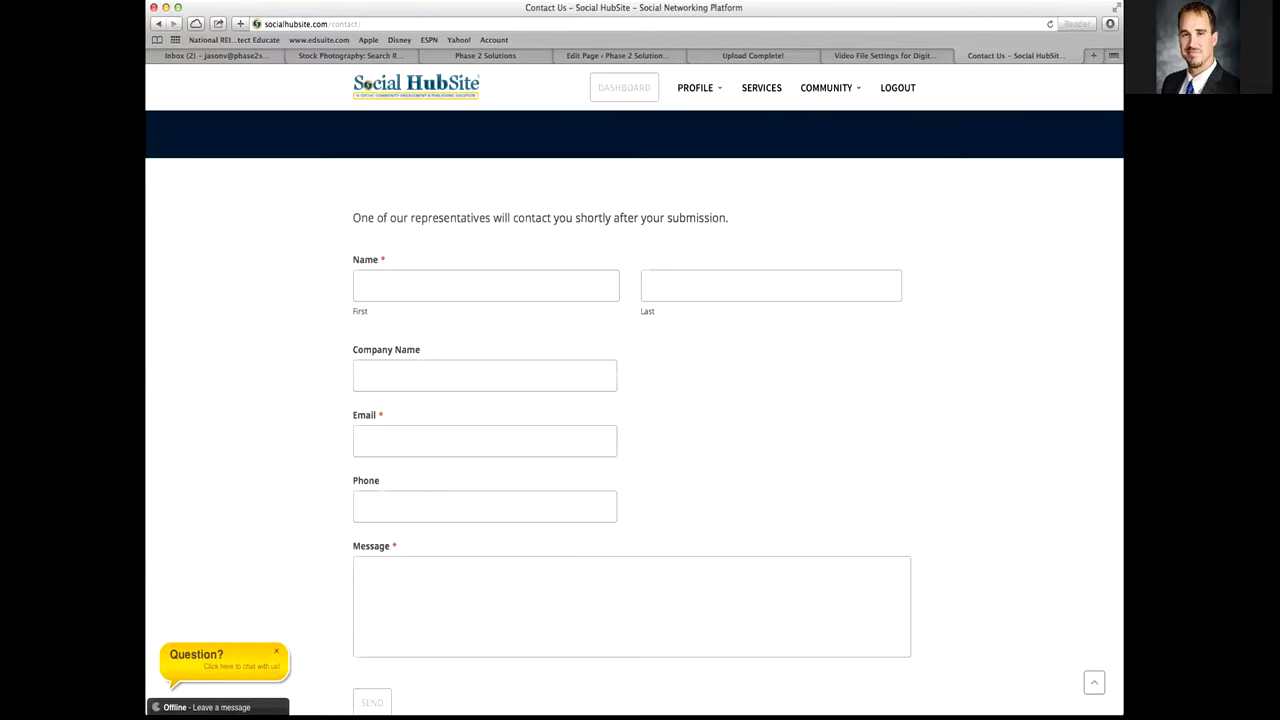
{"action": "scroll", "coordinate": [634, 432], "scroll_direction": "down", "scroll_amount": 1}
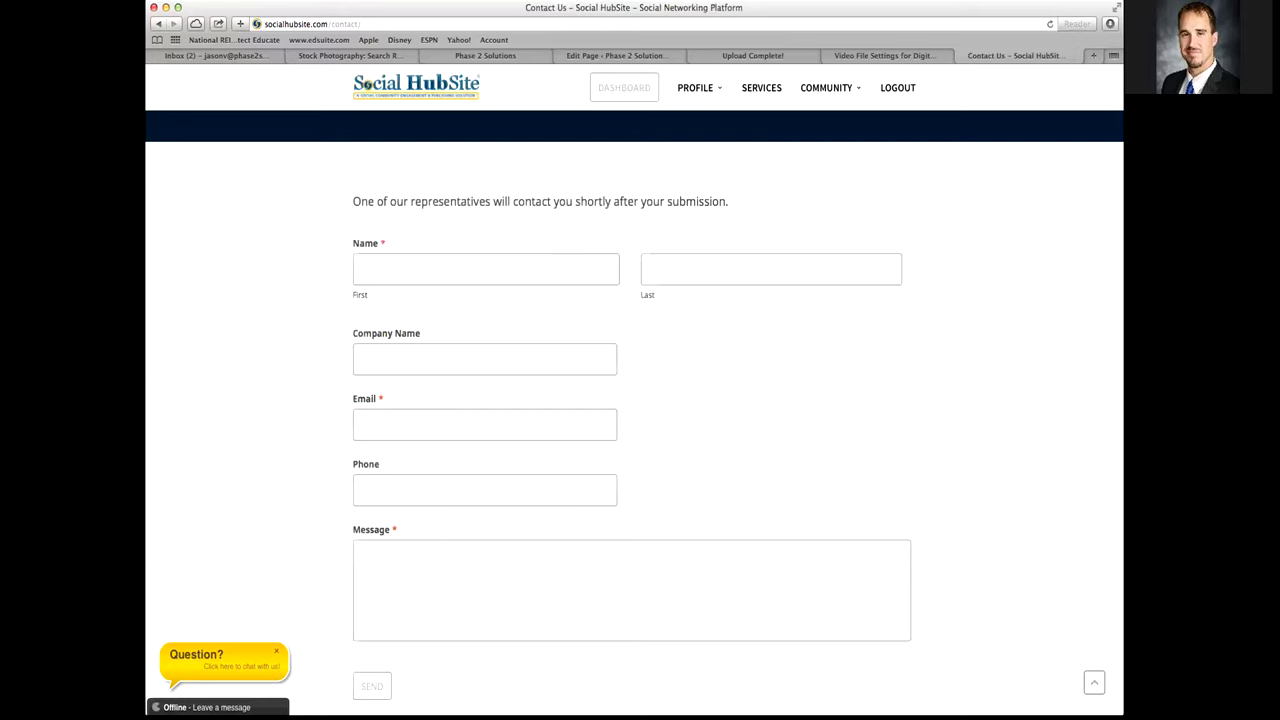
Open the Social HubSite dashboard and activate the Question field of the support request form
{"action": "left_click", "coordinate": [624, 87]}
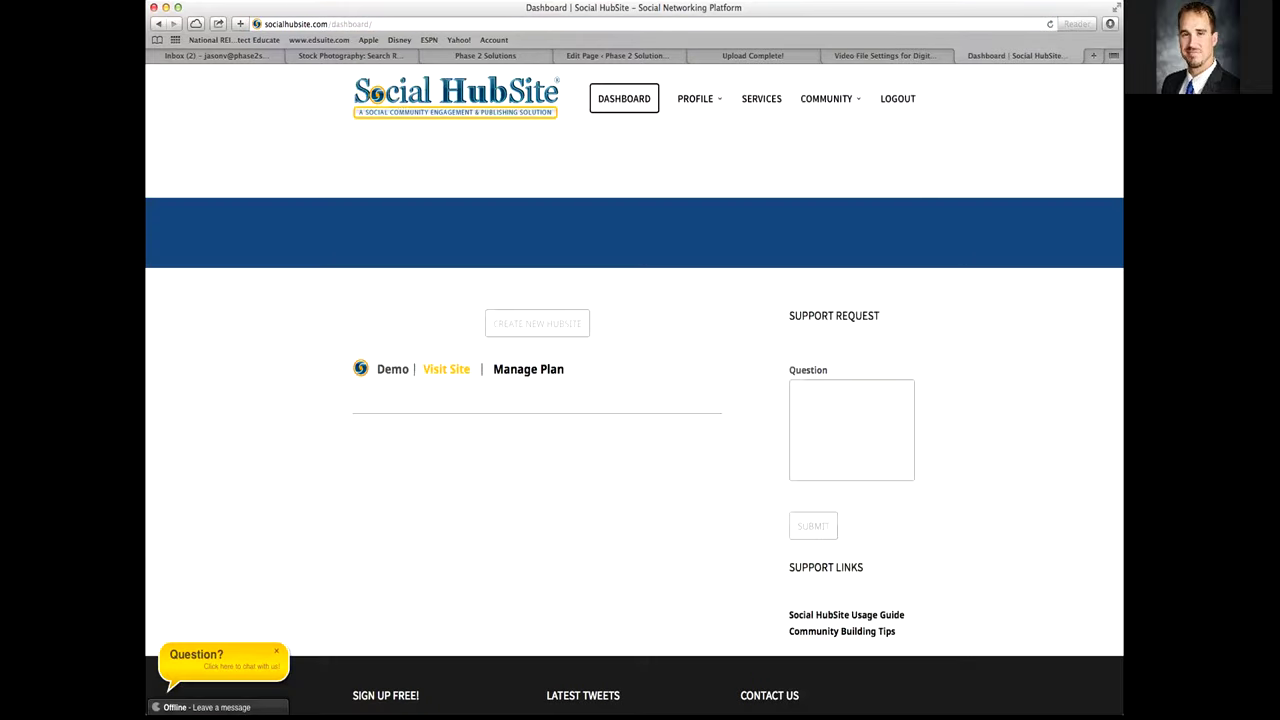
{"action": "scroll", "coordinate": [634, 400], "scroll_direction": "down", "scroll_amount": 2}
{"action": "left_click", "coordinate": [851, 360]}
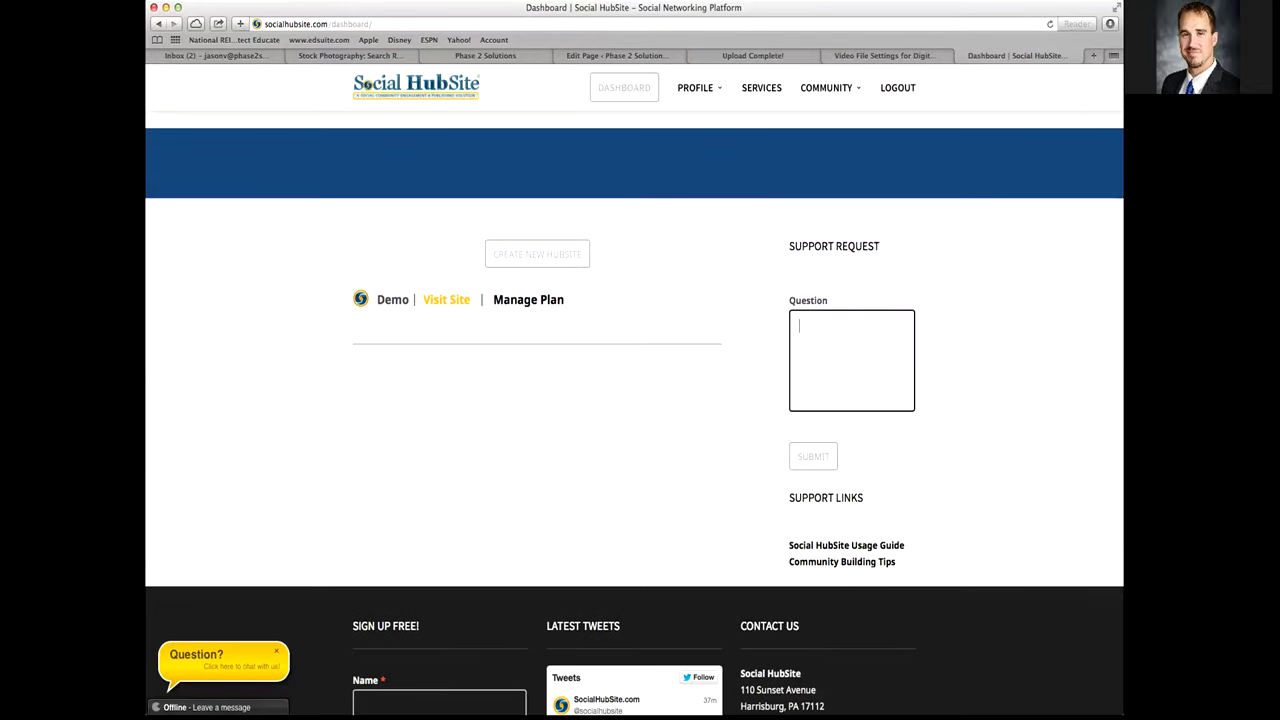
{"action": "scroll", "coordinate": [634, 400], "scroll_direction": "up", "scroll_amount": 2}
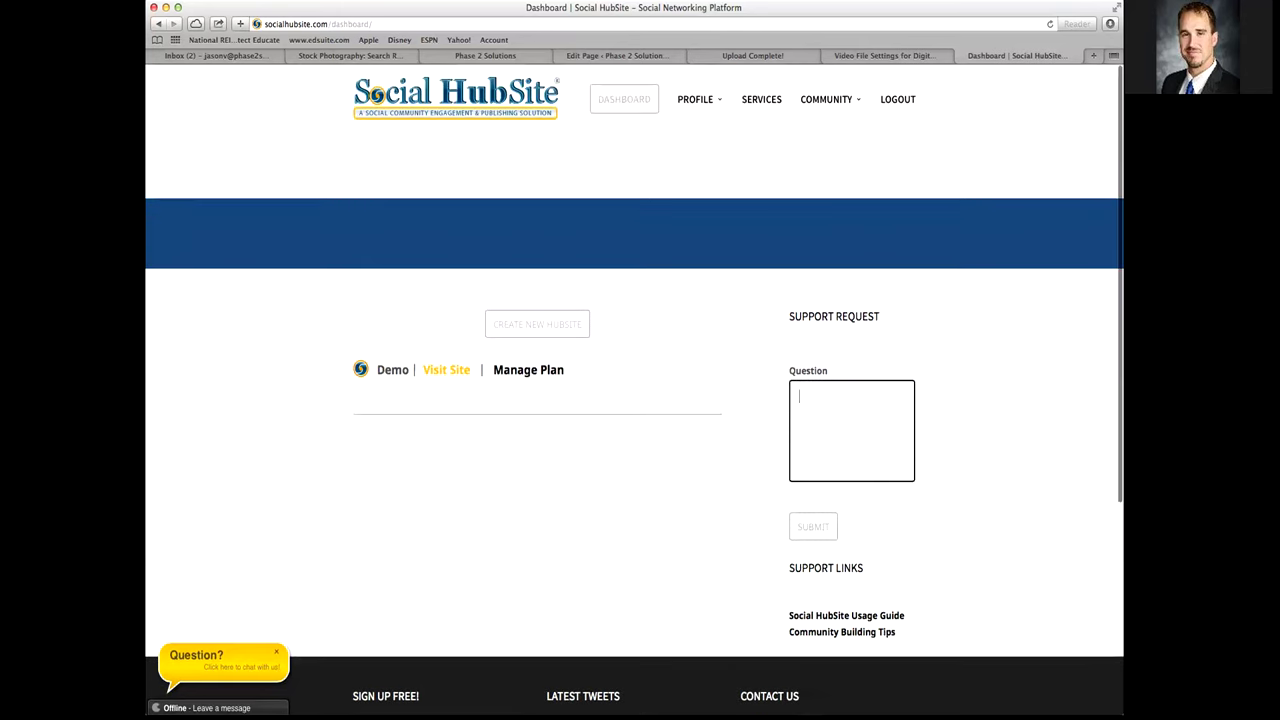